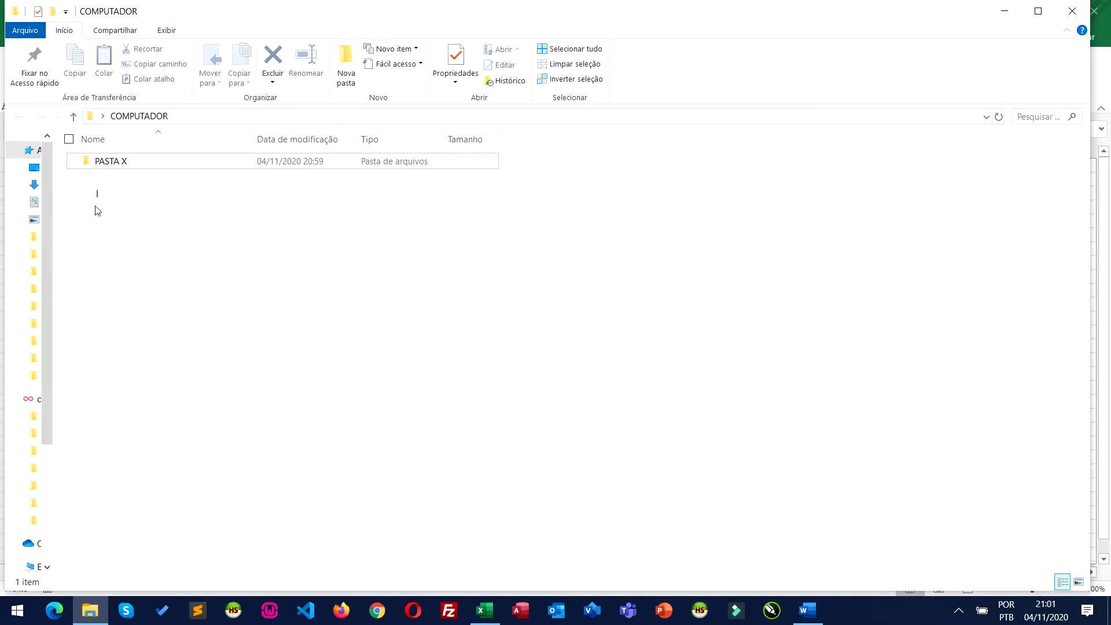
Confirm PASTA X is still empty, then bring the blank Pasta1 Excel workbook to the front.
left_click_drag(98, 190, 174, 268)
double_click(124, 166)
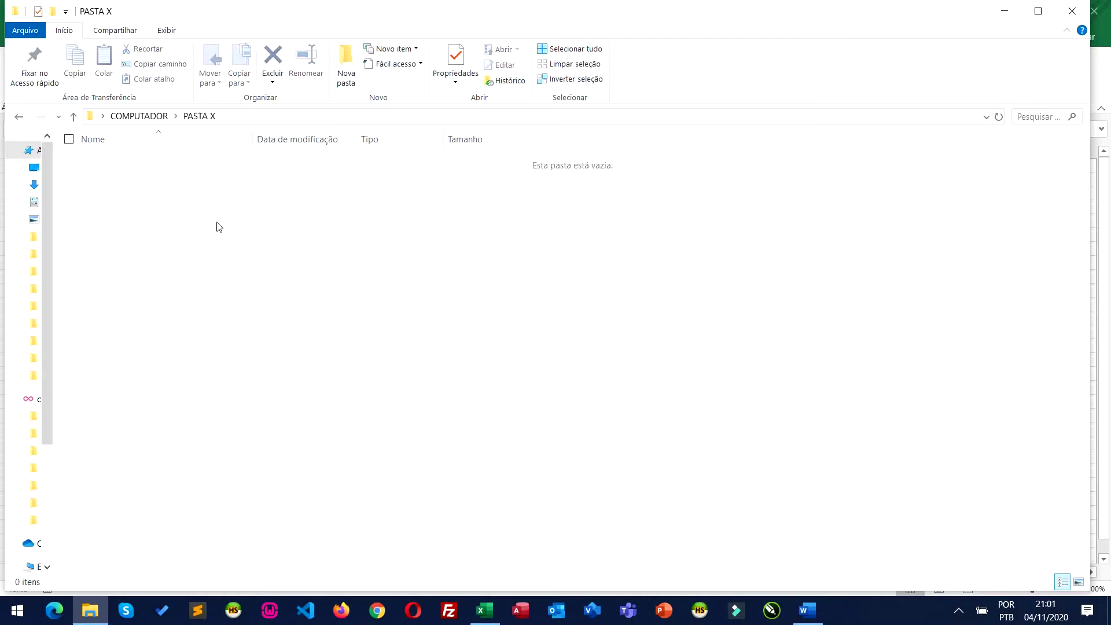
left_click(74, 116)
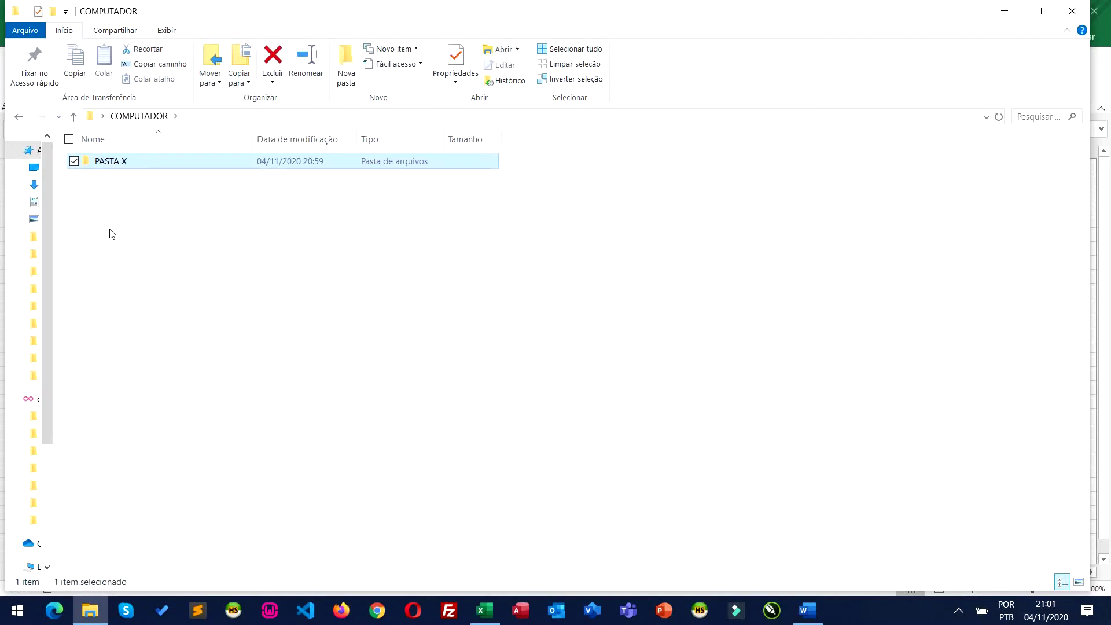
left_click(108, 243)
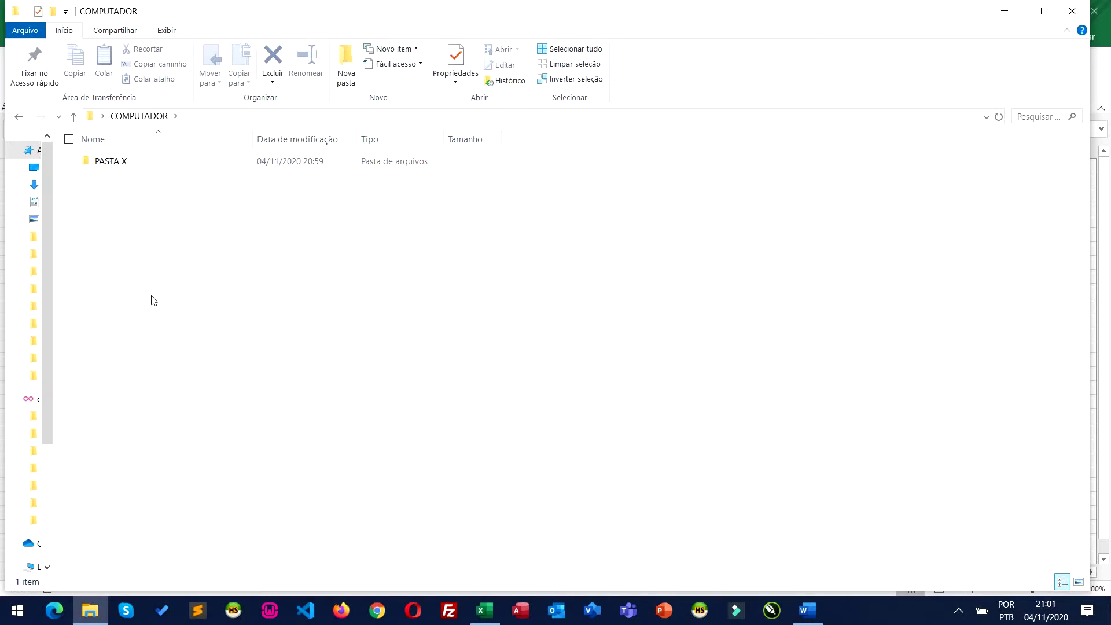
left_click(484, 612)
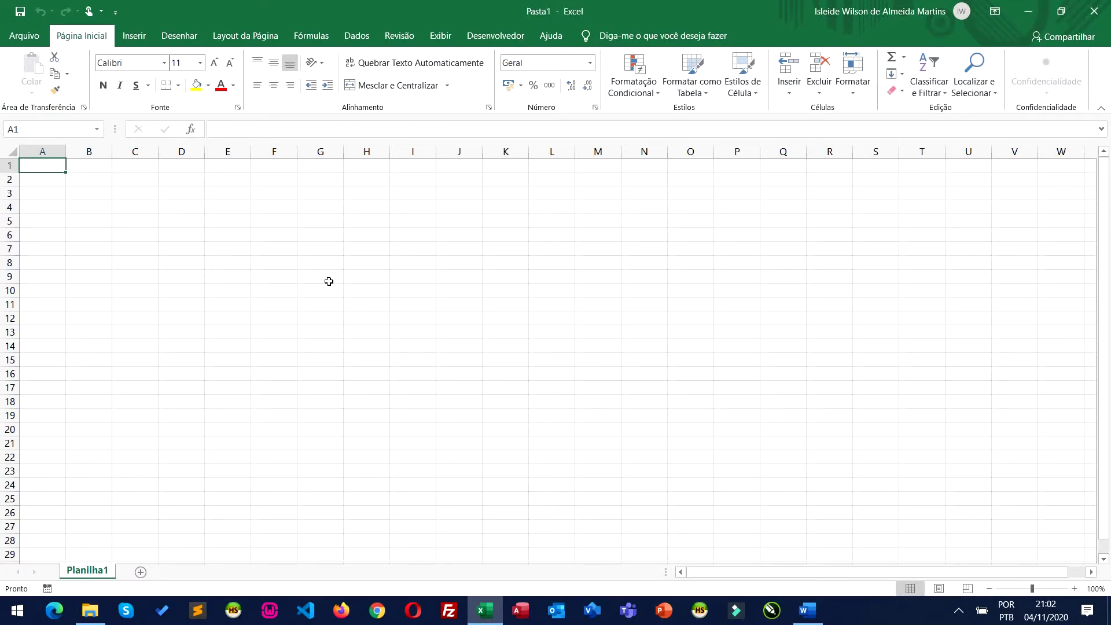
Enter 'pesquisa' in cell A1 and start a Save As with folder browsing.
type("pesquisa")
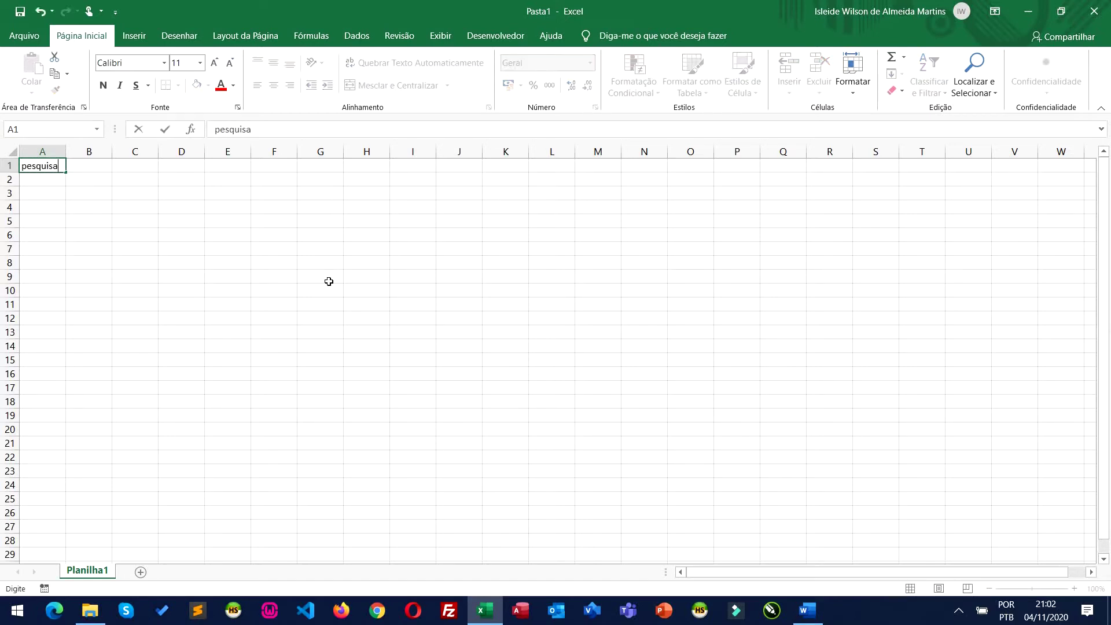
left_click(264, 248)
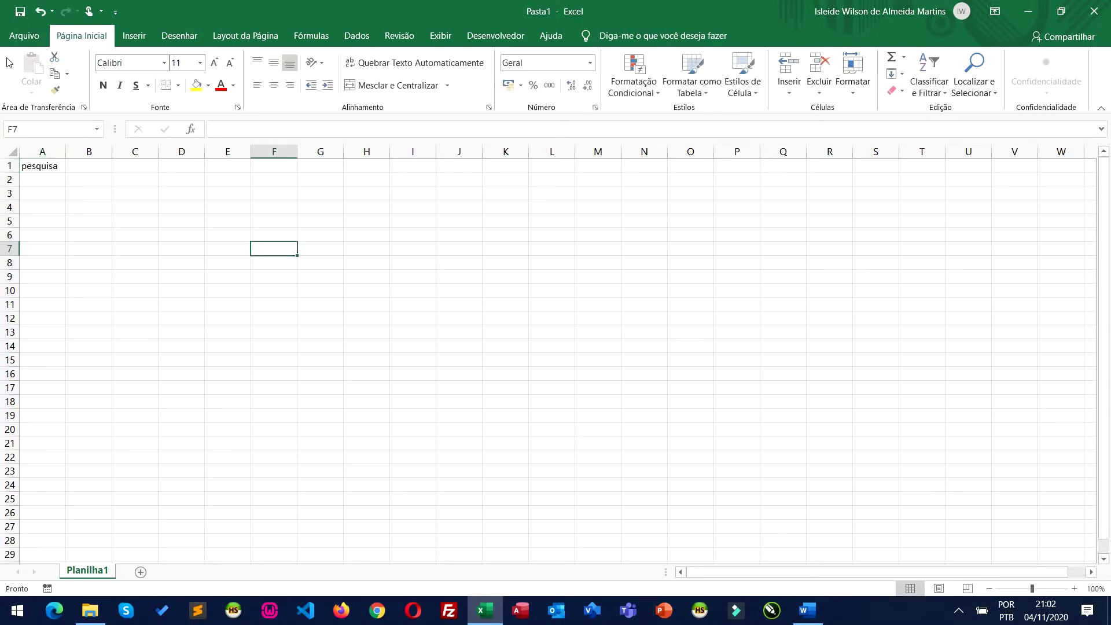
left_click(21, 11)
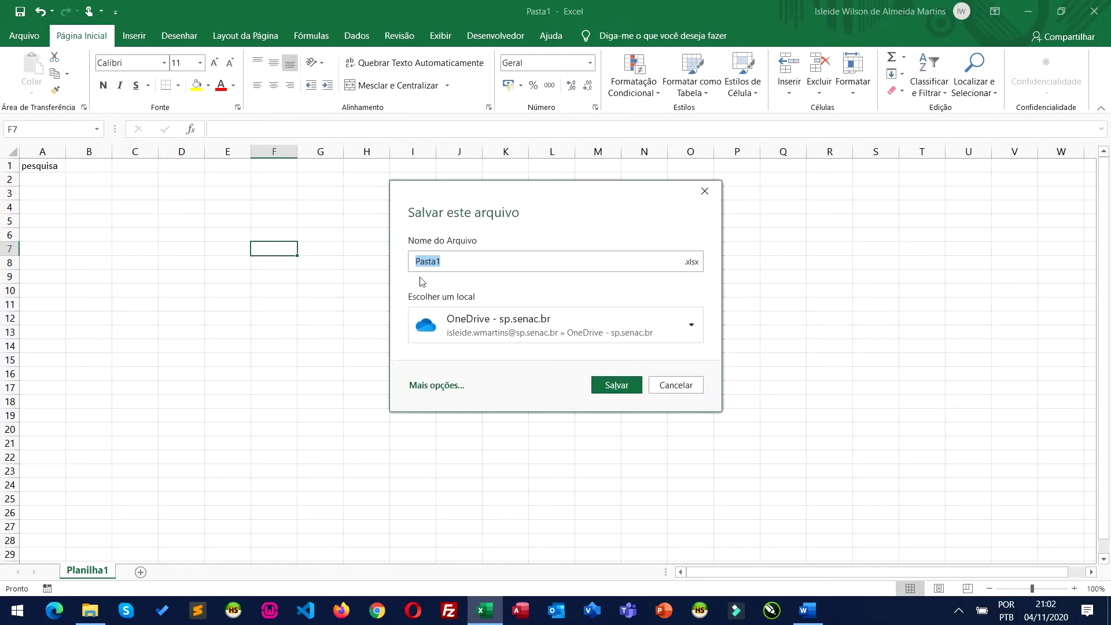
left_click(435, 386)
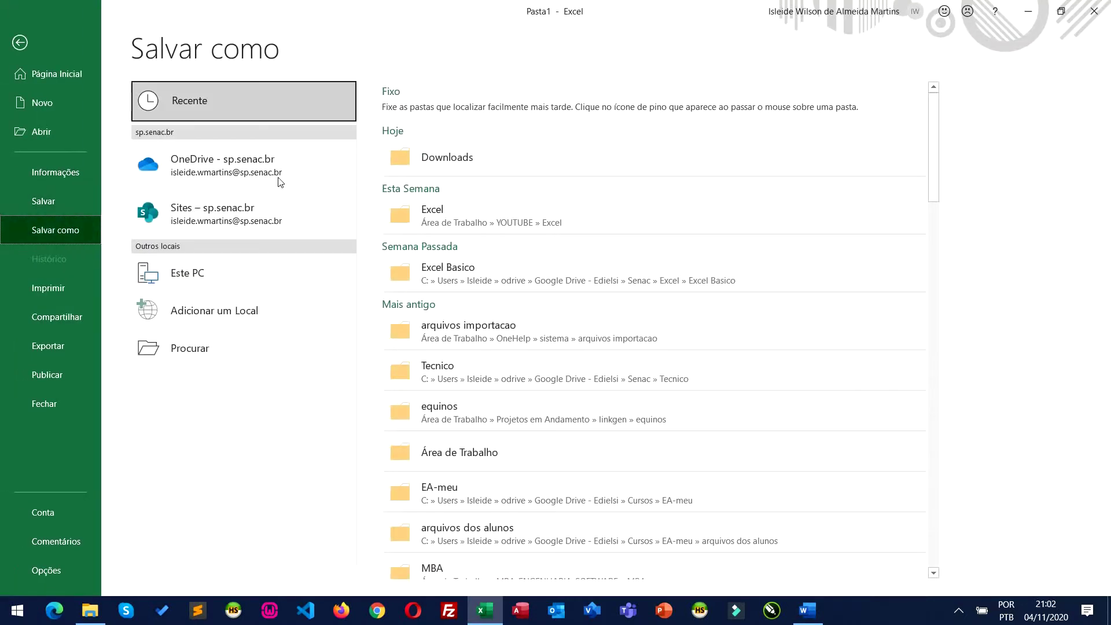
left_click(230, 336)
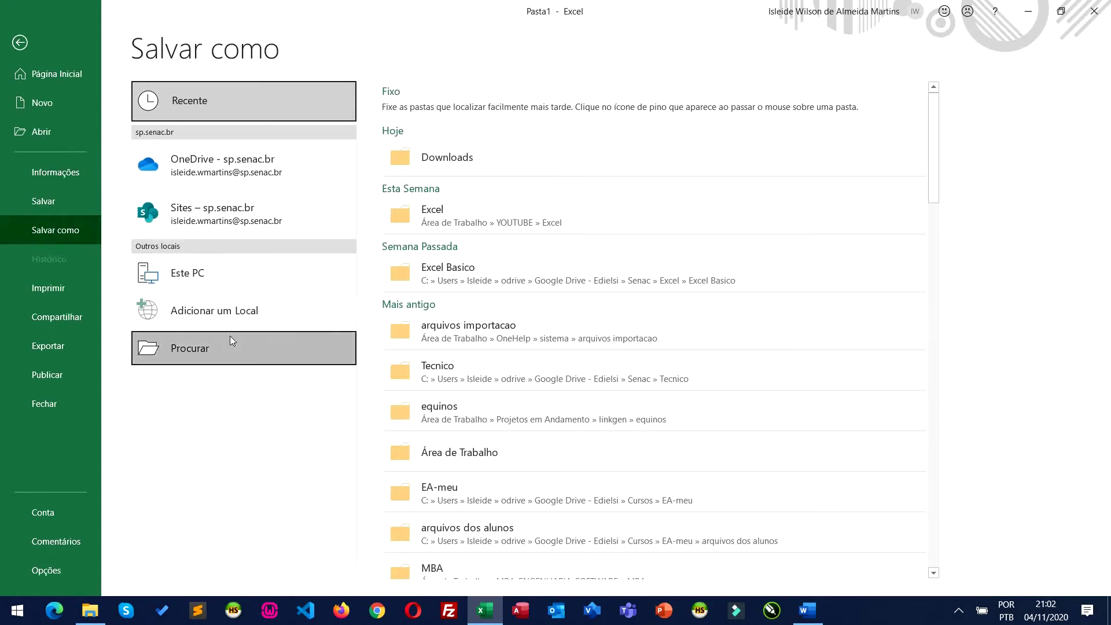
Save the workbook as PESQUISA.xlsx in the Desktop's COMPUTADOR folder.
scroll(283, 168, "down", 1)
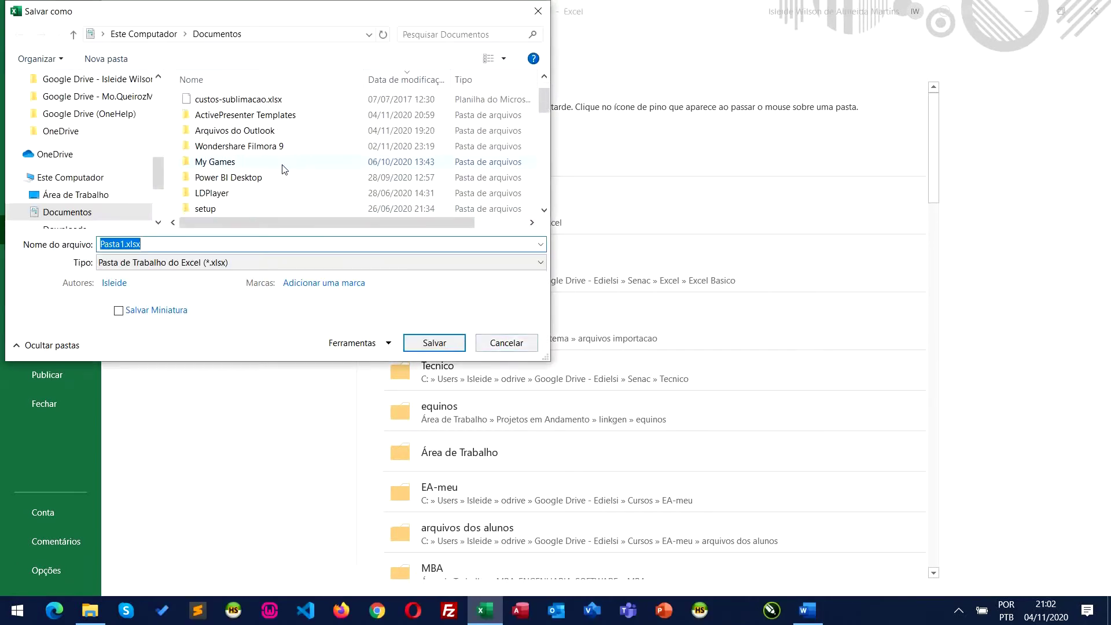
scroll(104, 147, "up", 3)
scroll(101, 167, "up", 5)
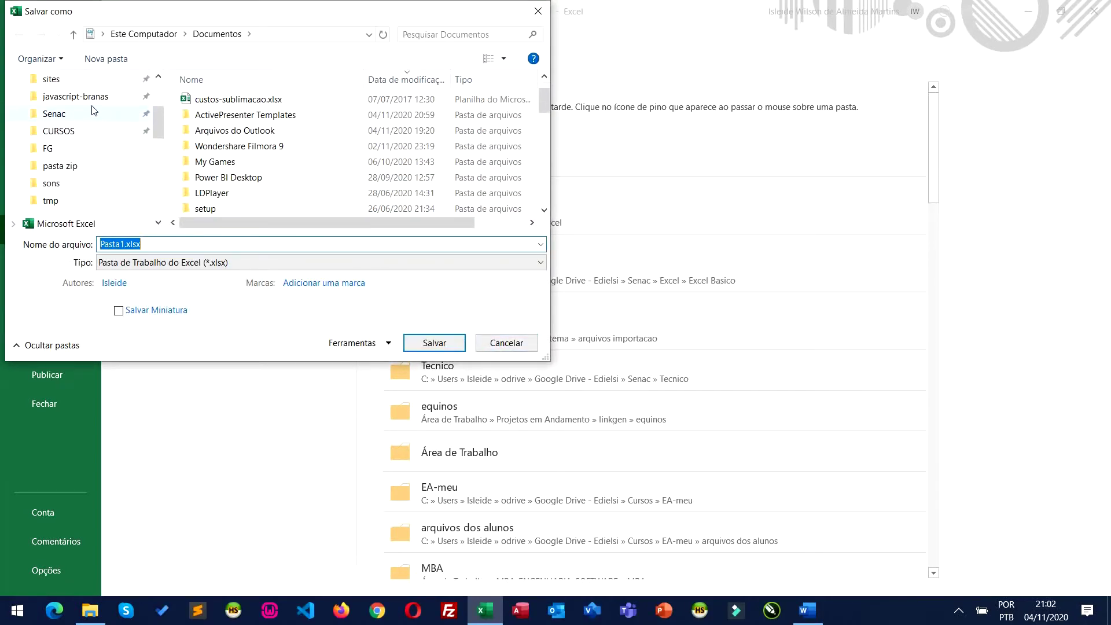
scroll(92, 110, "up", 3)
left_click(89, 108)
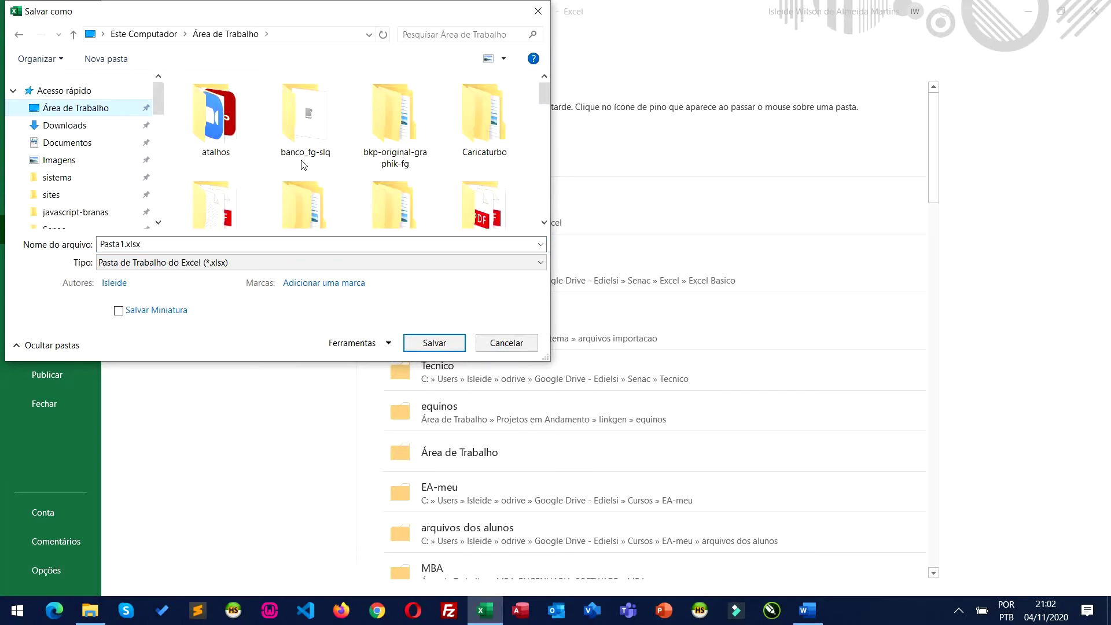
scroll(301, 160, "down", 2)
scroll(301, 159, "up", 2)
double_click(306, 185)
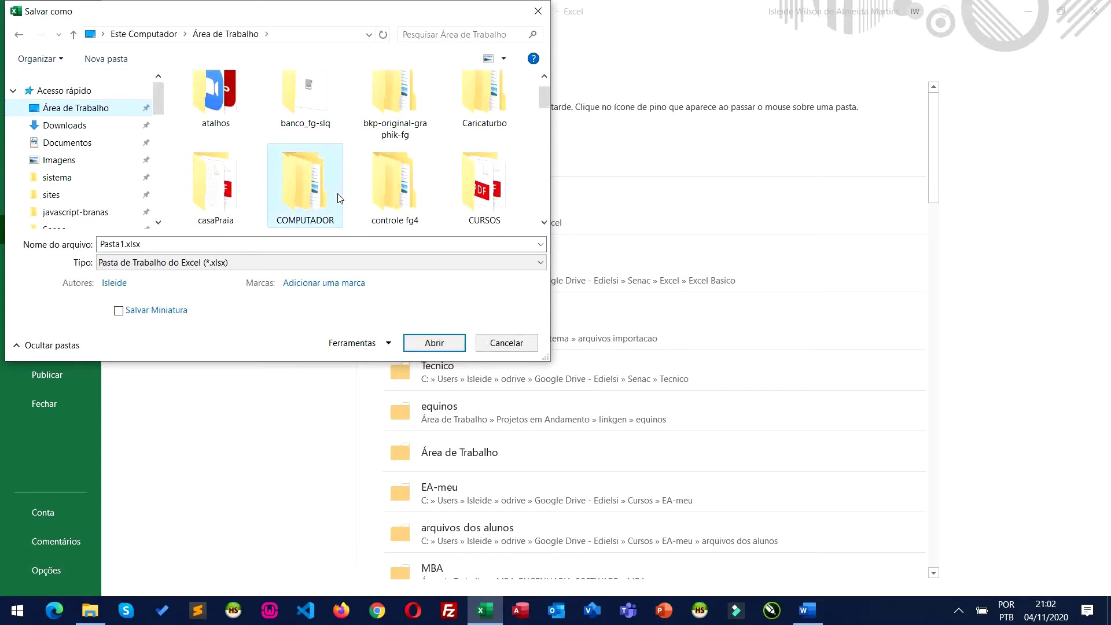
left_click(167, 244)
double_click(167, 243)
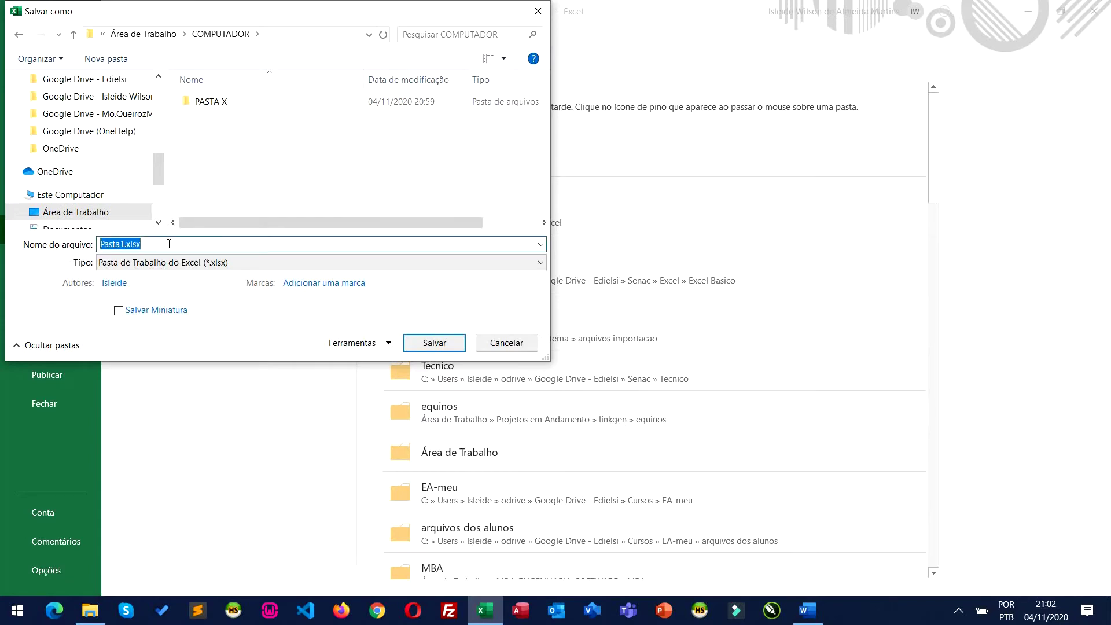
type("PESQUISA")
key("Return")
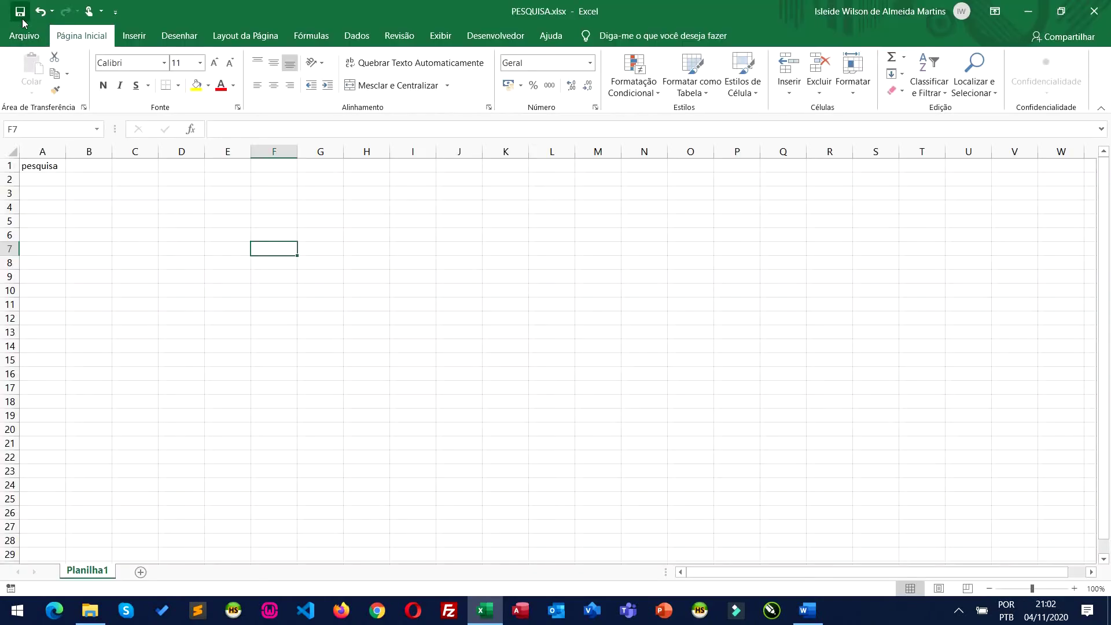
Create a new blank workbook from the File menu.
left_click(24, 38)
left_click(61, 104)
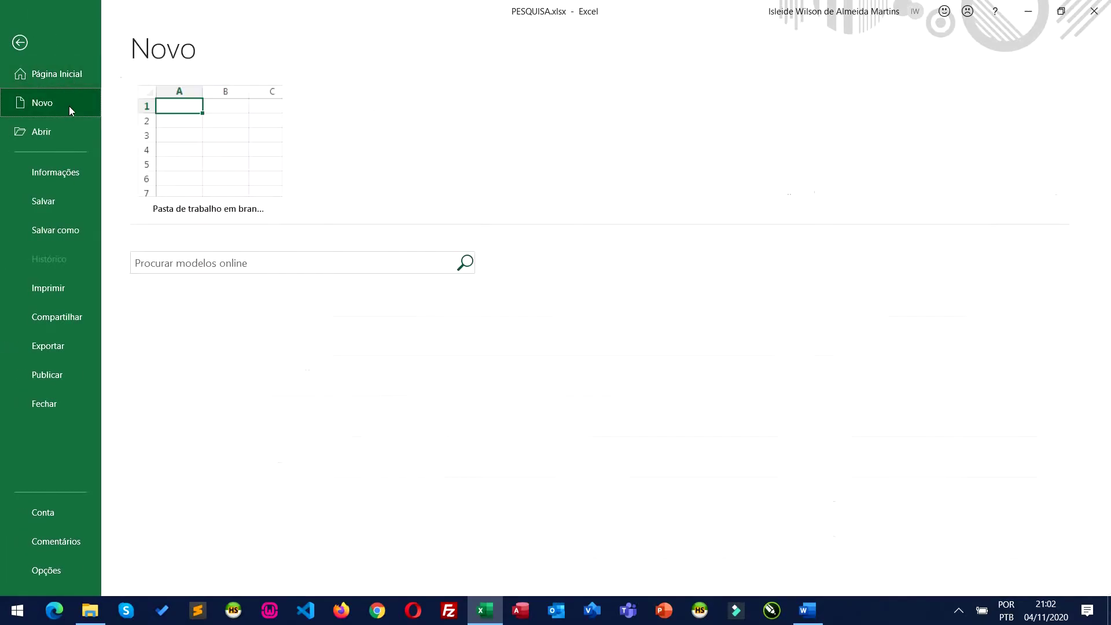
left_click(191, 142)
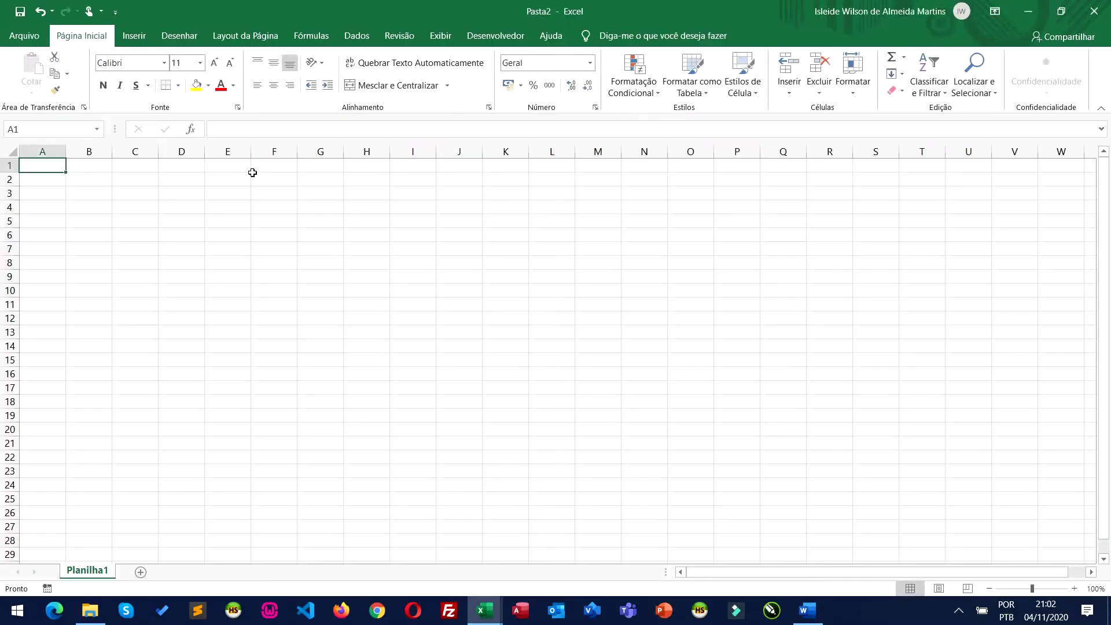
Save the new workbook as MATRIZ.xlsx inside COMPUTADOR > PASTA X.
left_click(20, 11)
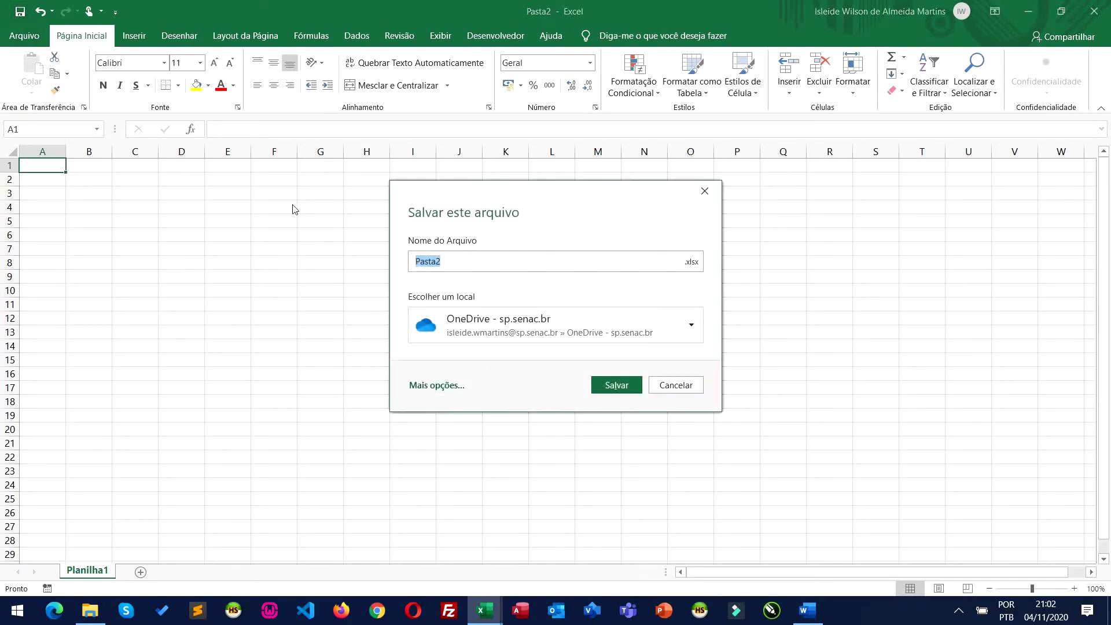
left_click(444, 395)
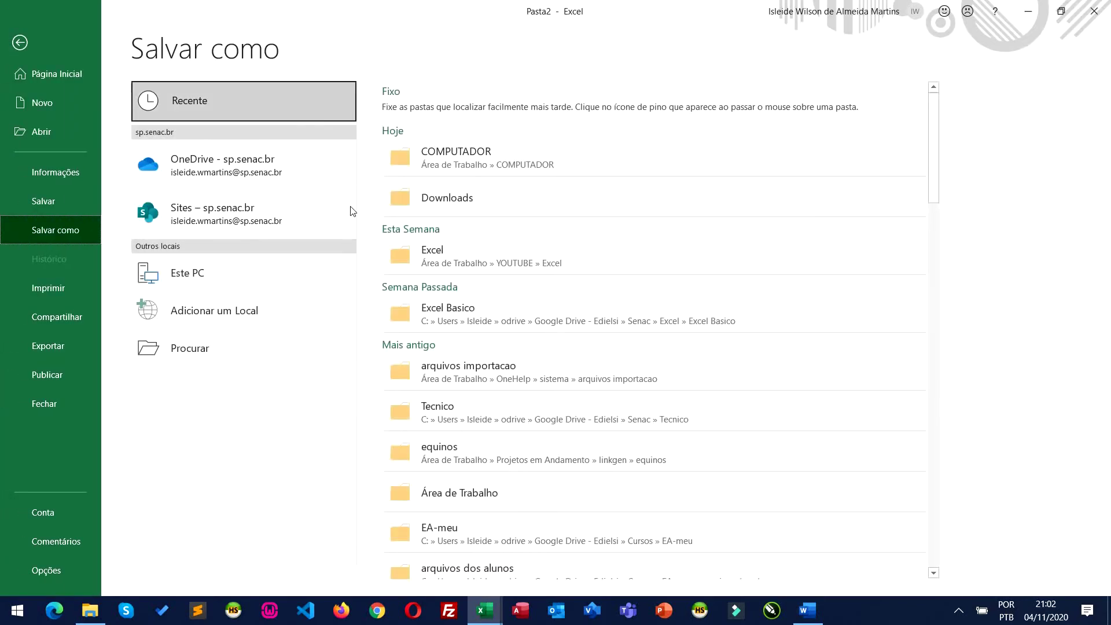
left_click(452, 153)
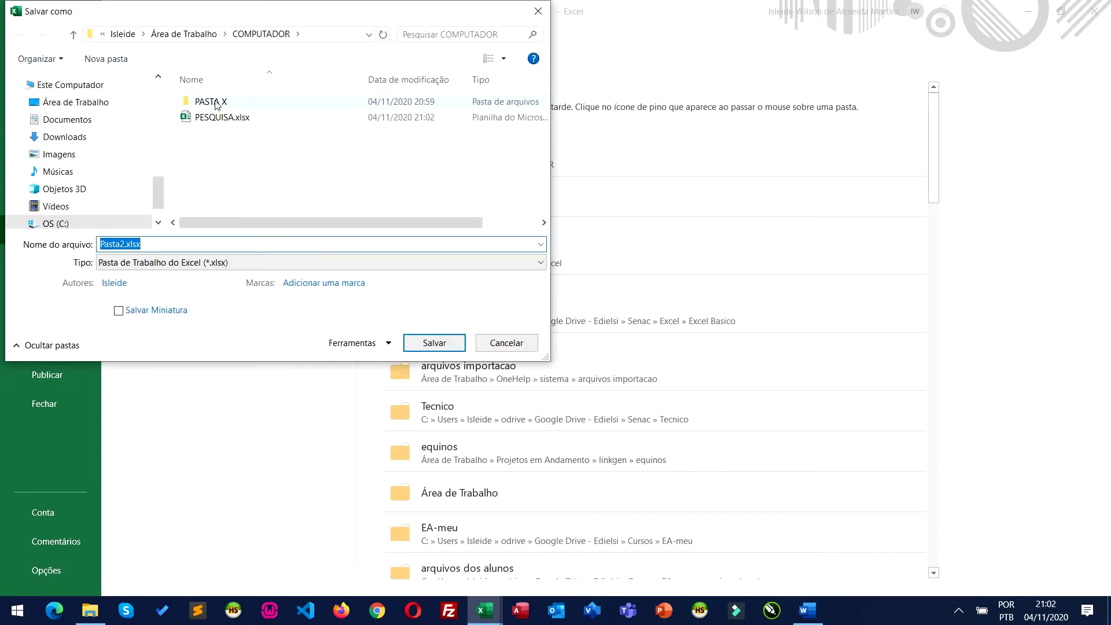
left_click(215, 103)
double_click(216, 103)
double_click(126, 243)
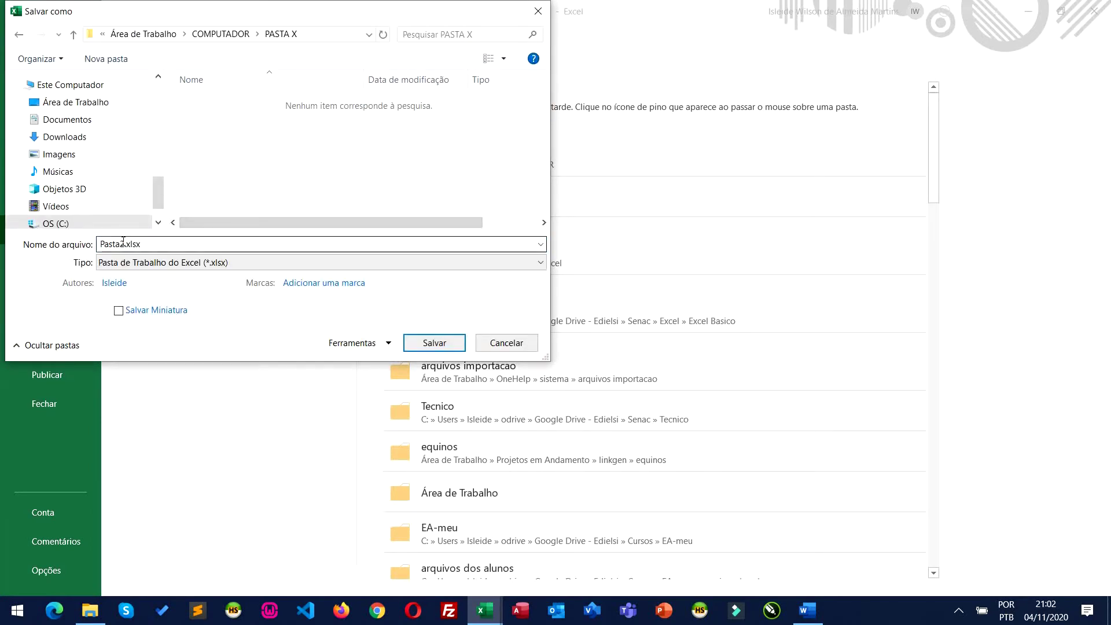
type("MATRIZ")
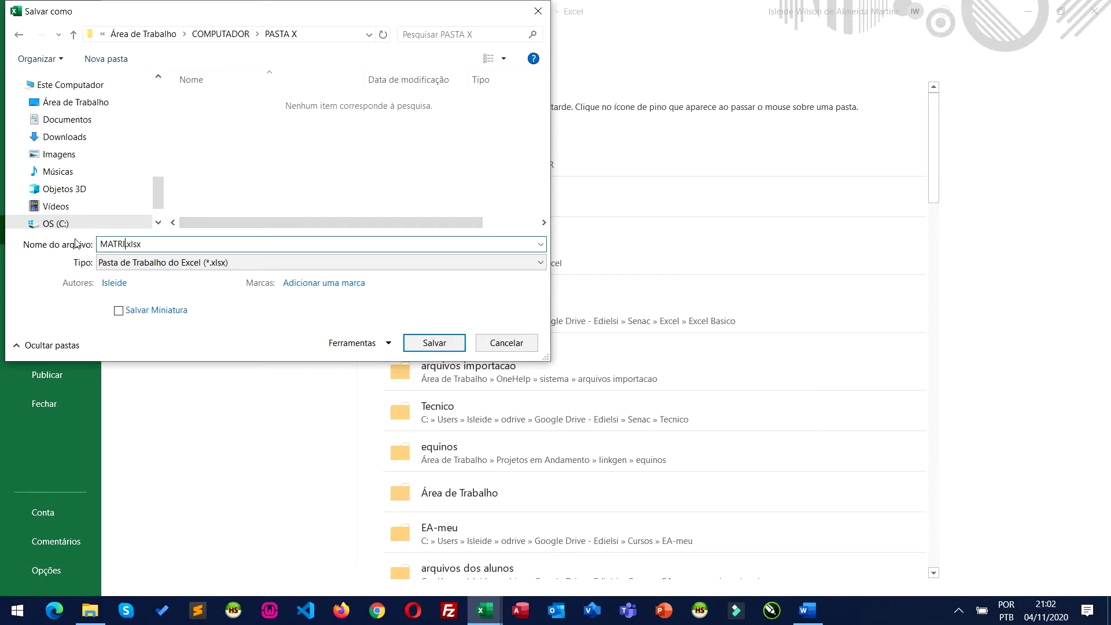
key("Return")
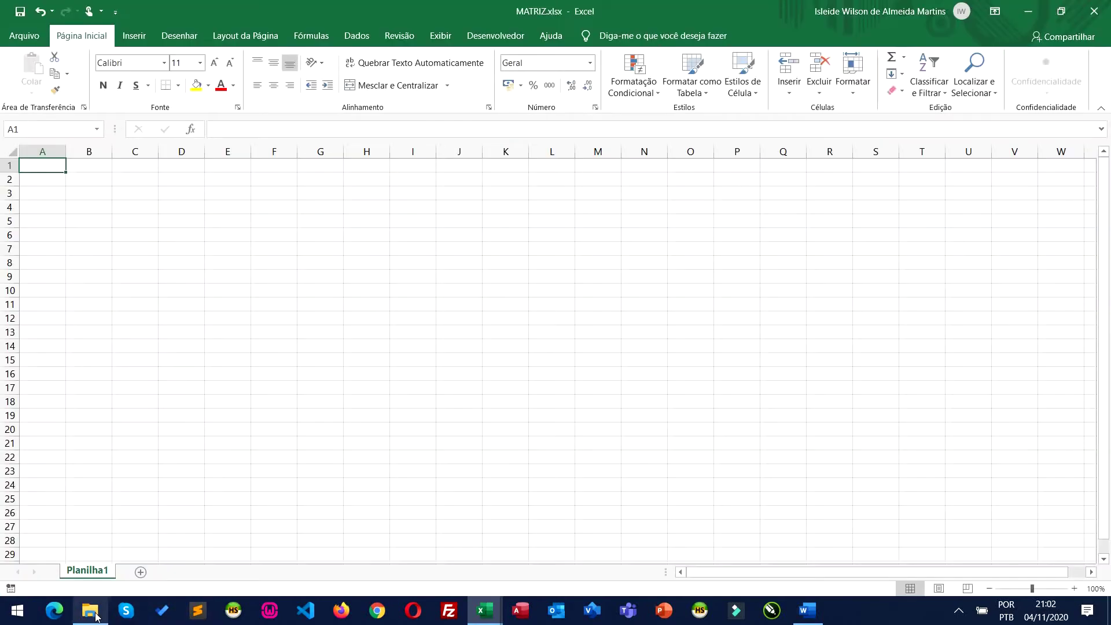
left_click(89, 610)
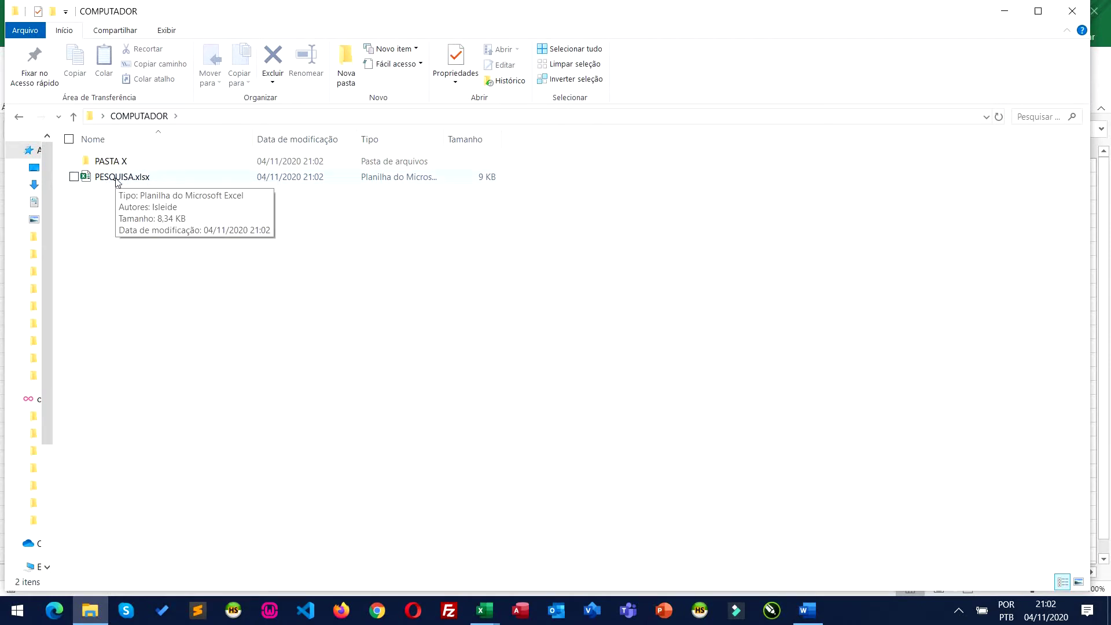
Verify MATRIZ.xlsx is in PASTA X, then bring the PESQUISA.xlsx workbook back to the front.
double_click(112, 165)
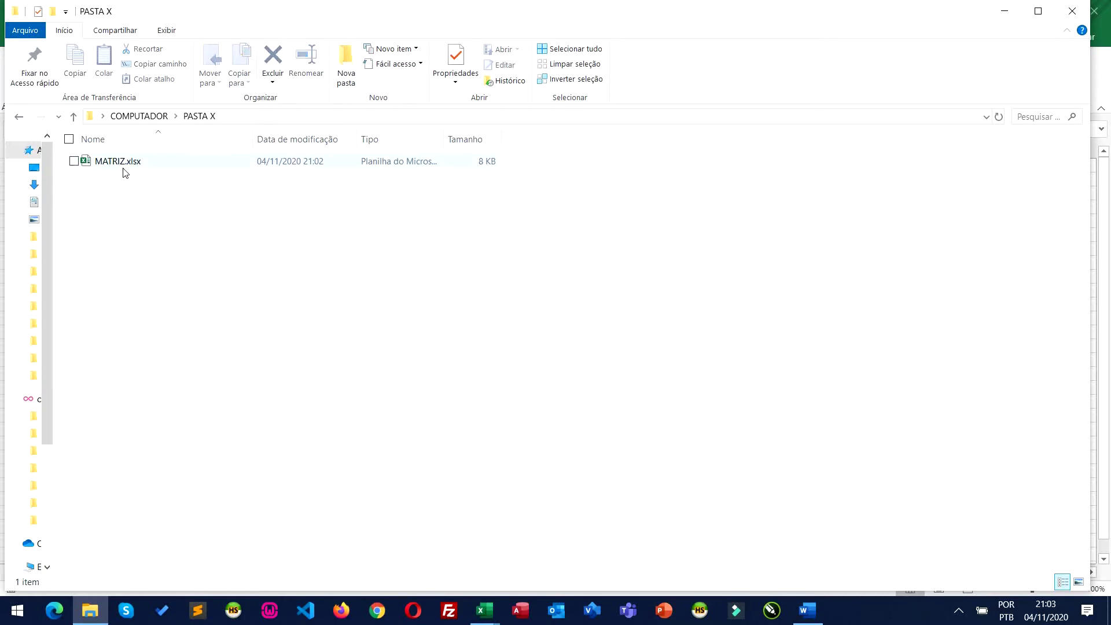
key("BackSpace")
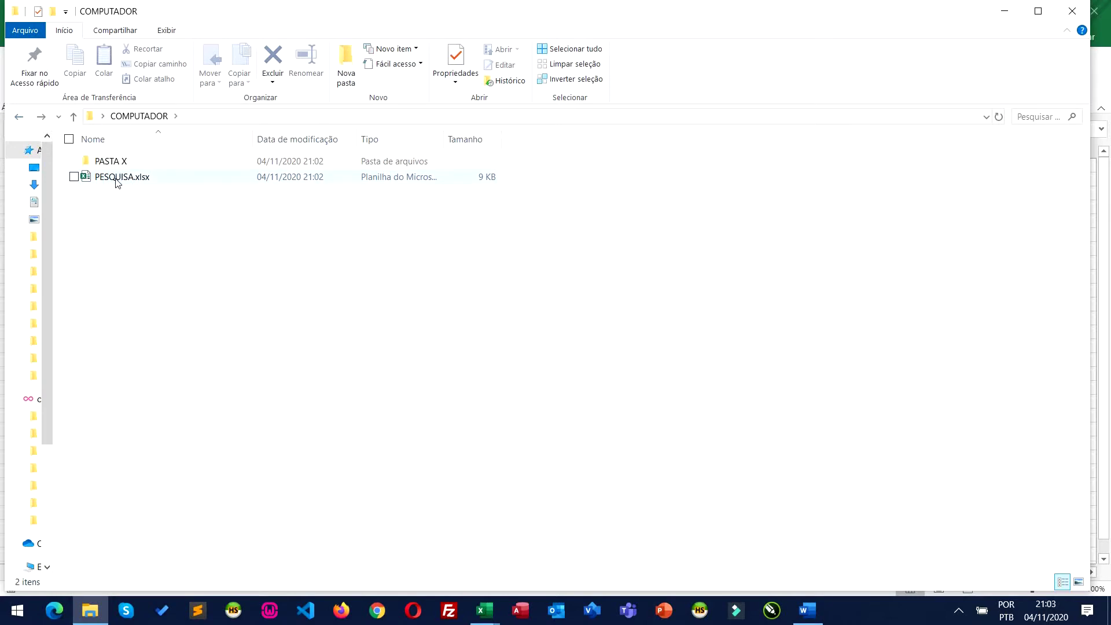
double_click(124, 162)
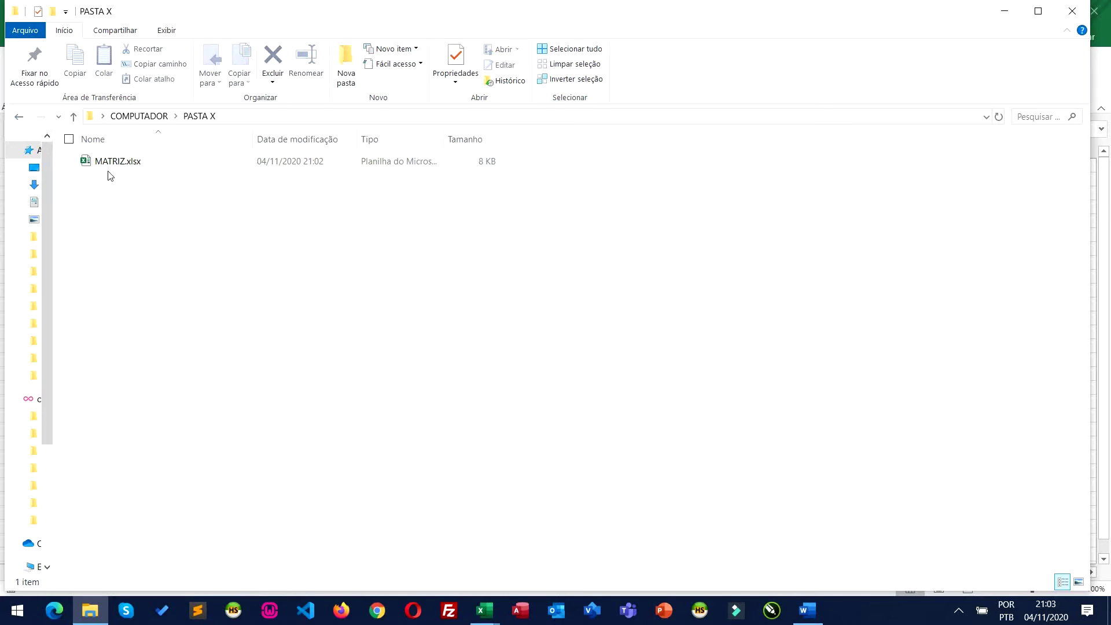
left_click(20, 117)
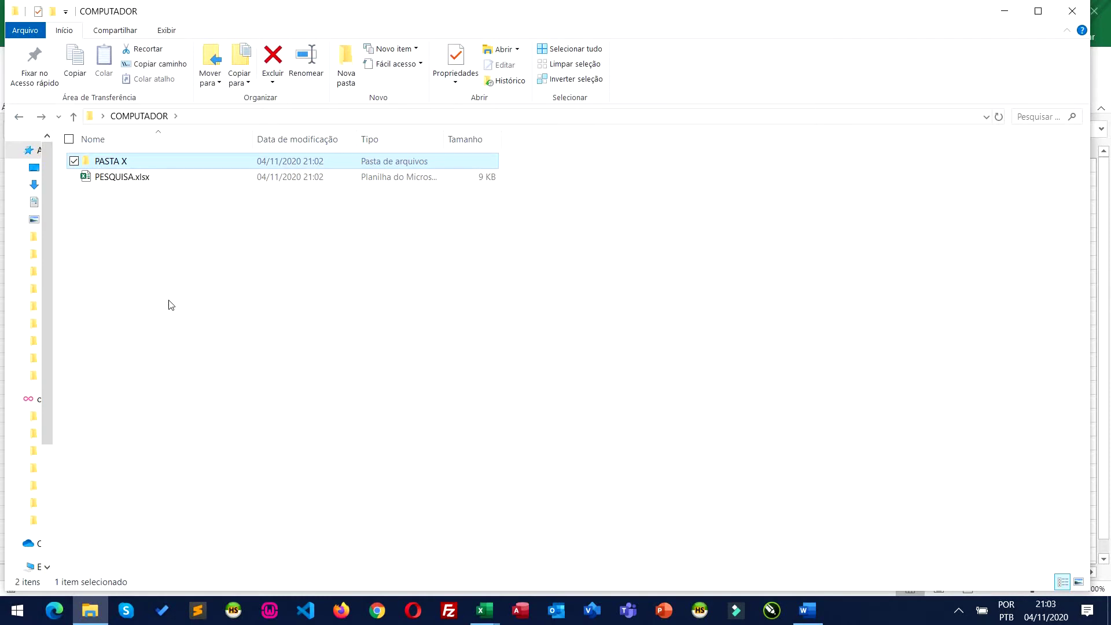
left_click(488, 606)
left_click(442, 556)
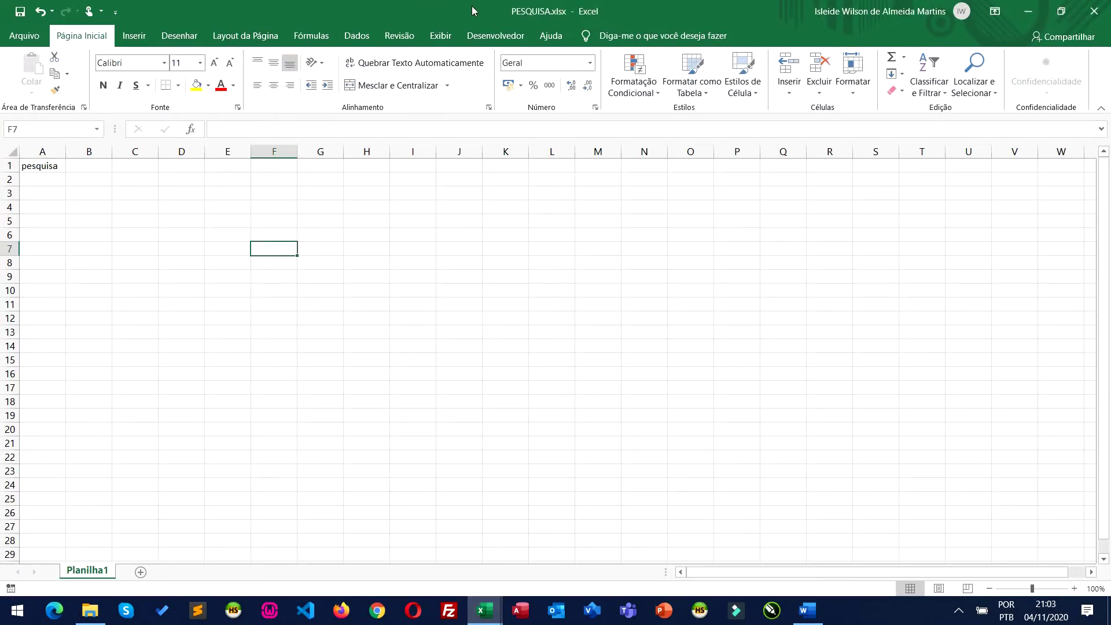
Snap PESQUISA.xlsx to the left half of the screen and MATRIZ.xlsx to the right half.
mouse_move(471, 8)
left_mouse_down()
mouse_move(457, 56)
mouse_move(1, 241)
left_mouse_up()
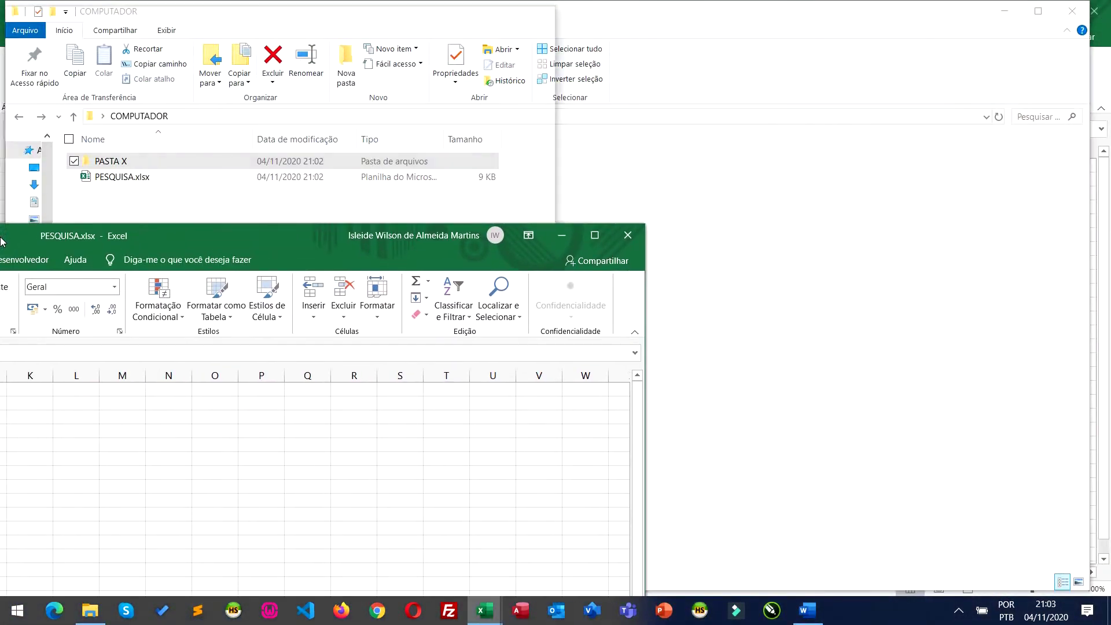
mouse_move(2, 241)
left_mouse_down()
mouse_move(115, 217)
mouse_move(2, 254)
mouse_move(3, 324)
left_mouse_up()
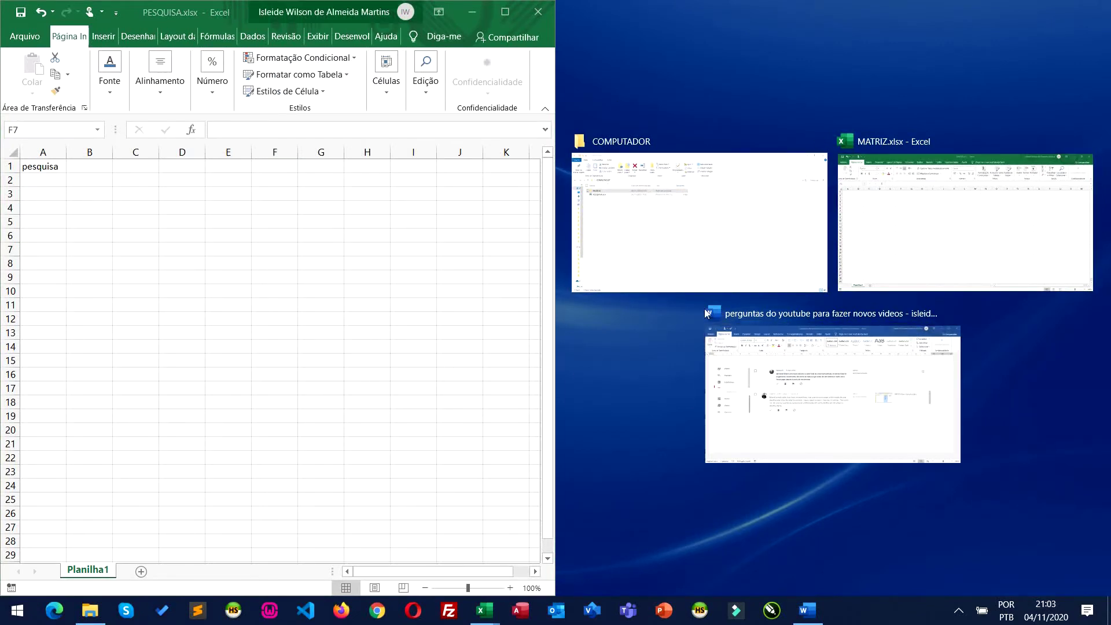
left_click(898, 195)
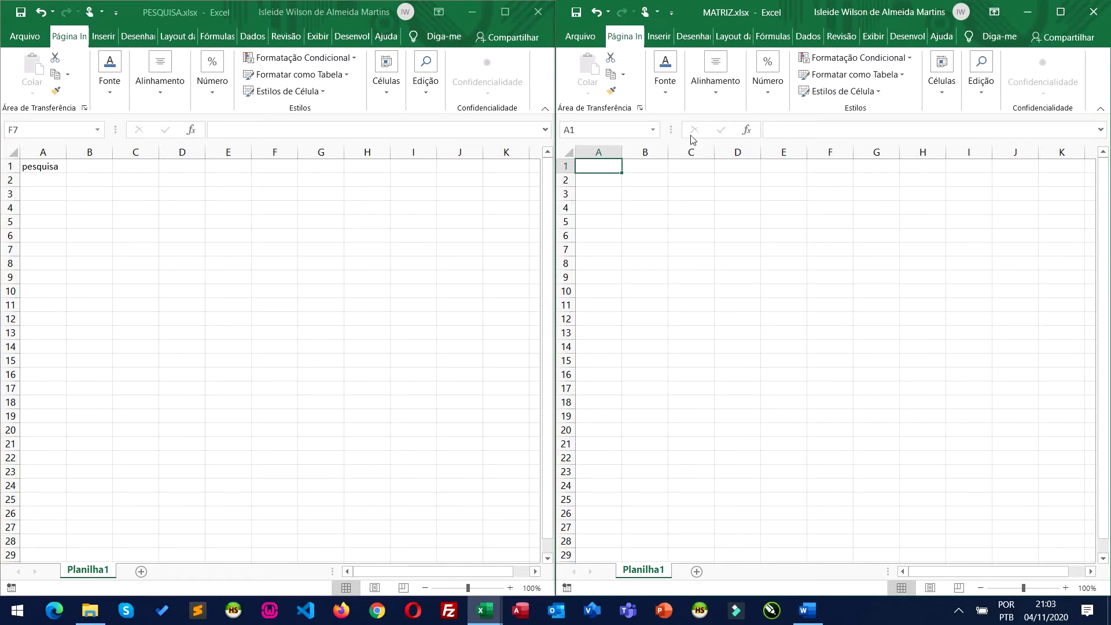
Fill cells A1:I1 of MATRIZ with light green.
left_click_drag(601, 169, 994, 173)
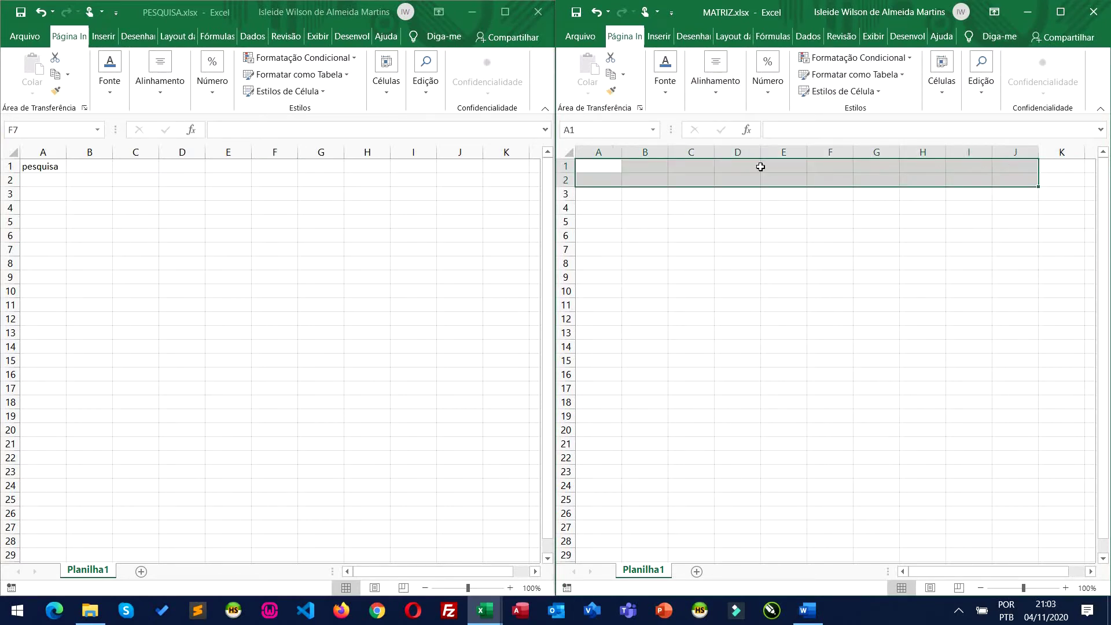
left_click_drag(579, 168, 964, 165)
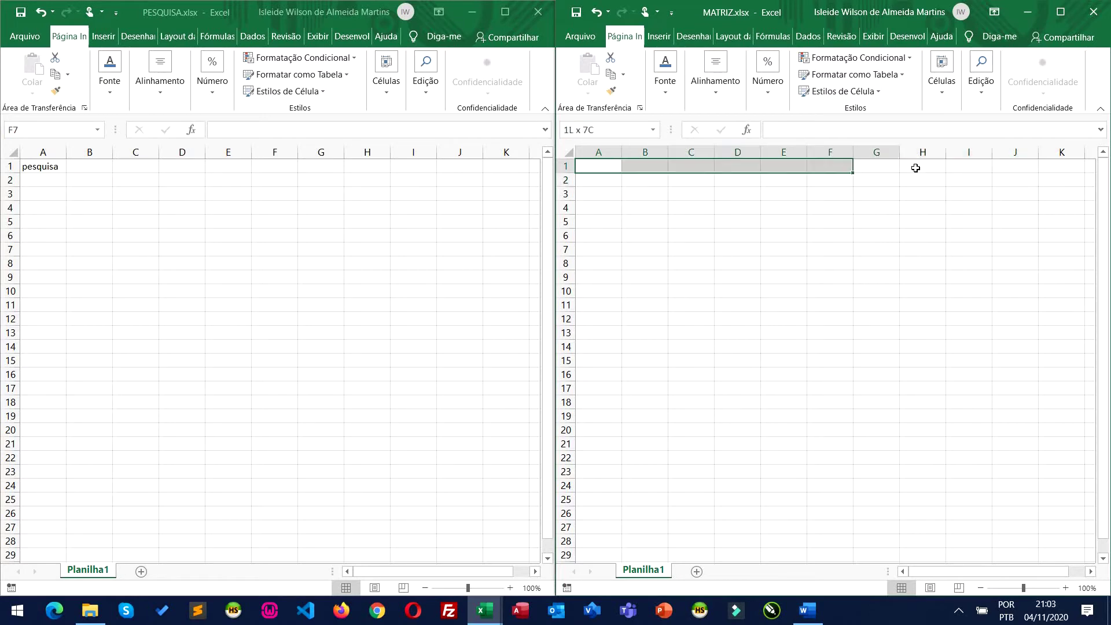
left_click(664, 87)
left_click(763, 152)
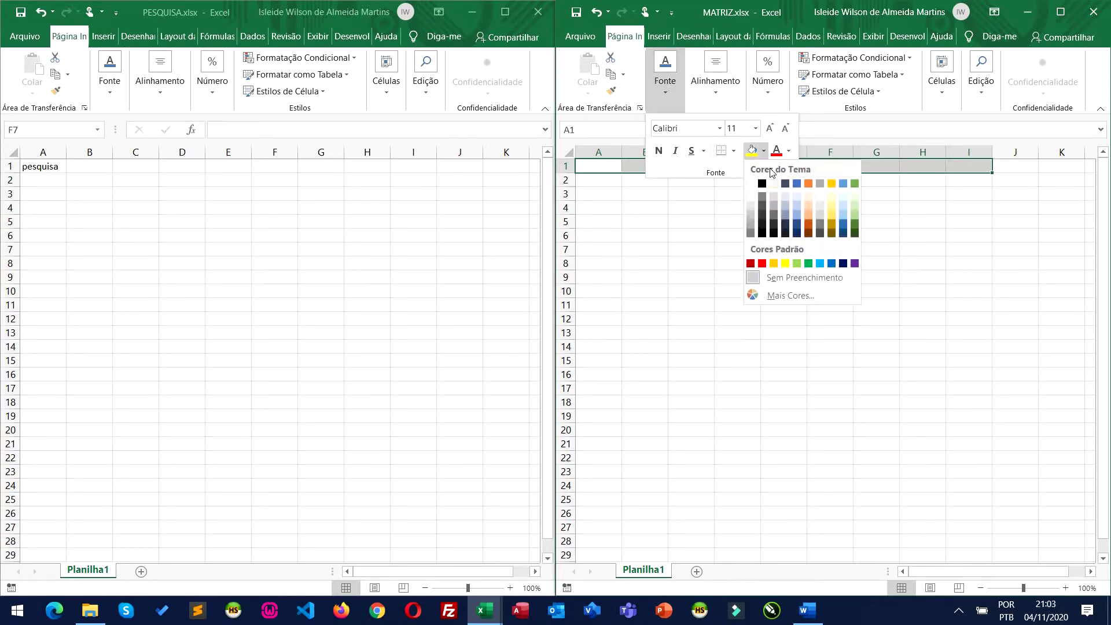
left_click(798, 260)
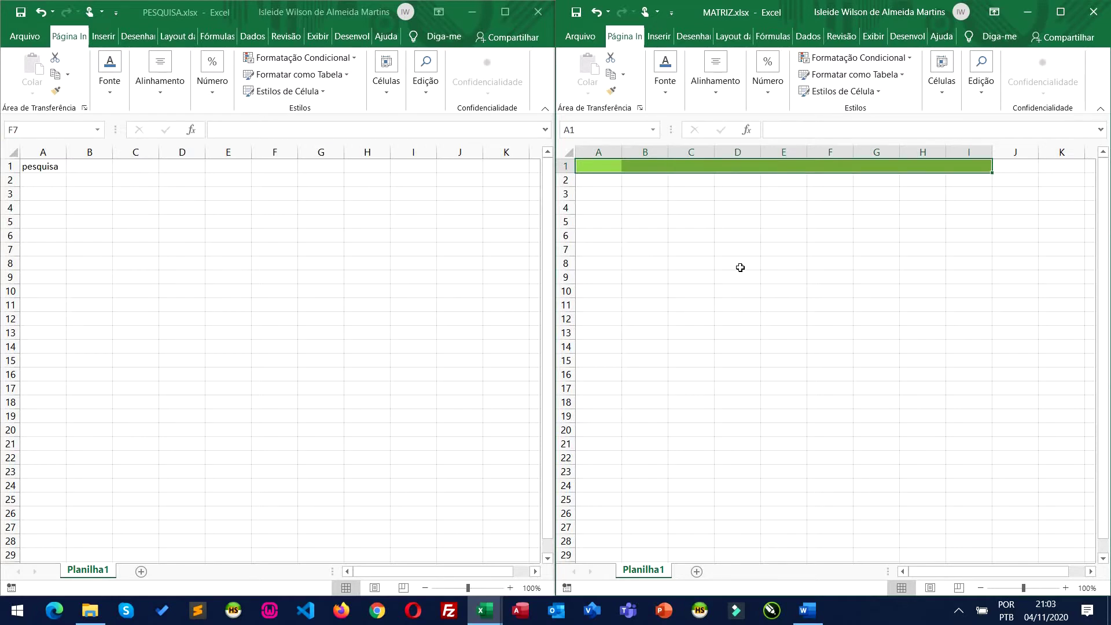
Fill cells A1:H1 of PESQUISA with yellow.
left_click(29, 166)
left_click_drag(29, 166, 368, 166)
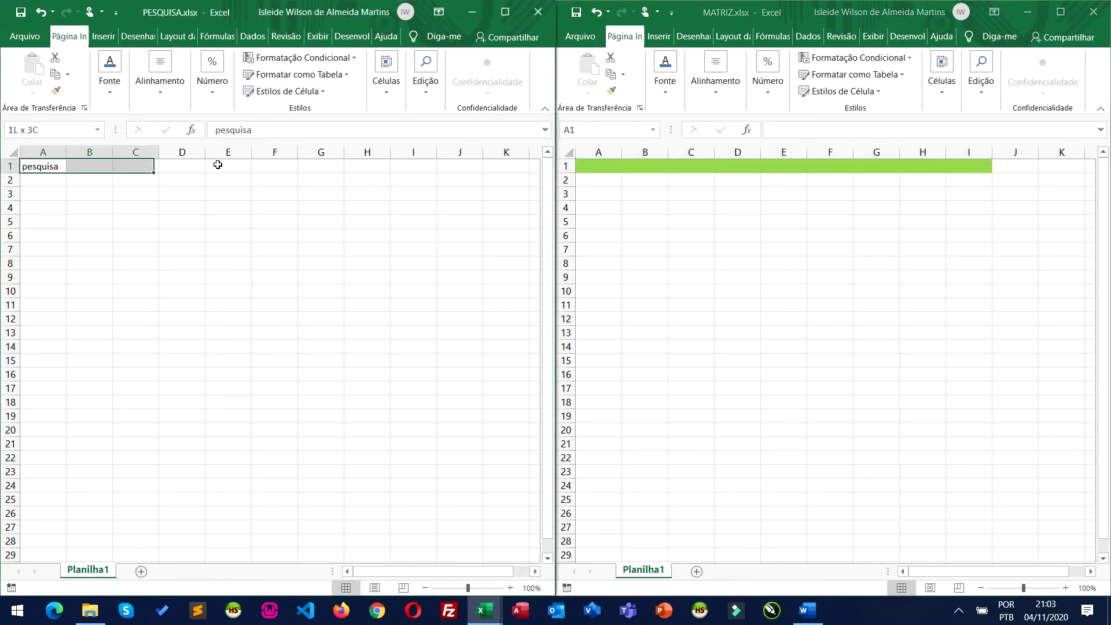
left_click(109, 81)
left_click(209, 151)
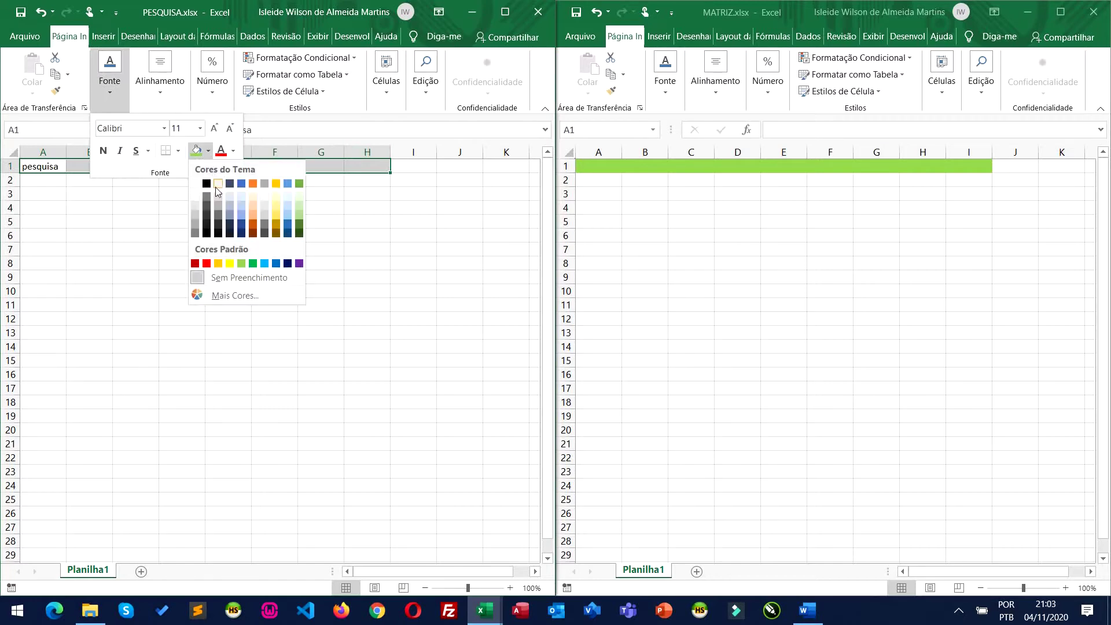
left_click(230, 263)
left_click(413, 325)
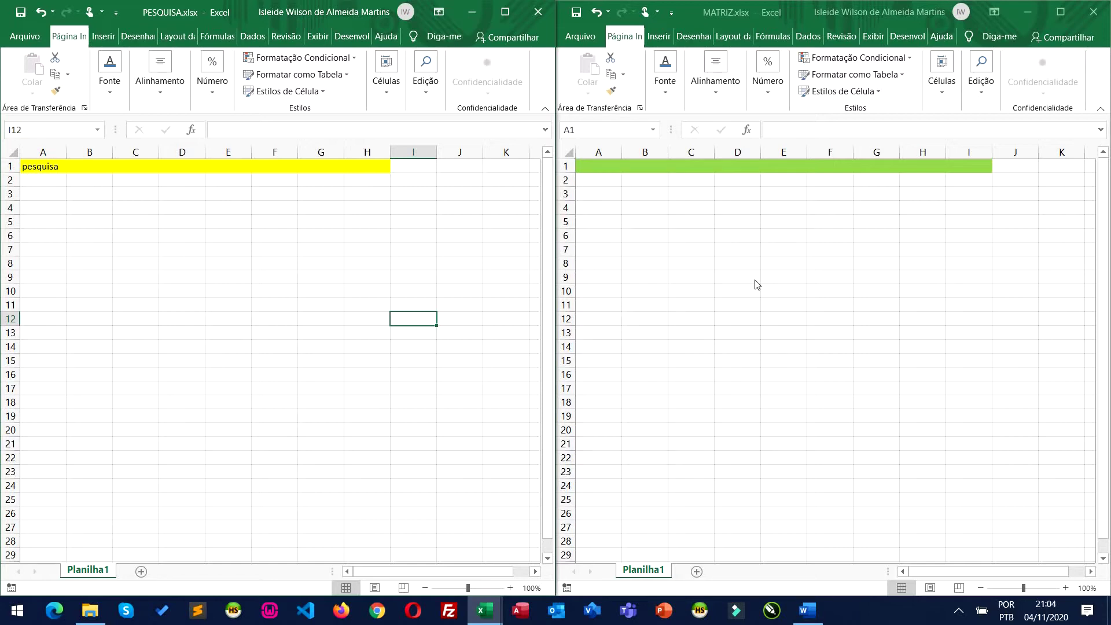
left_click(623, 185)
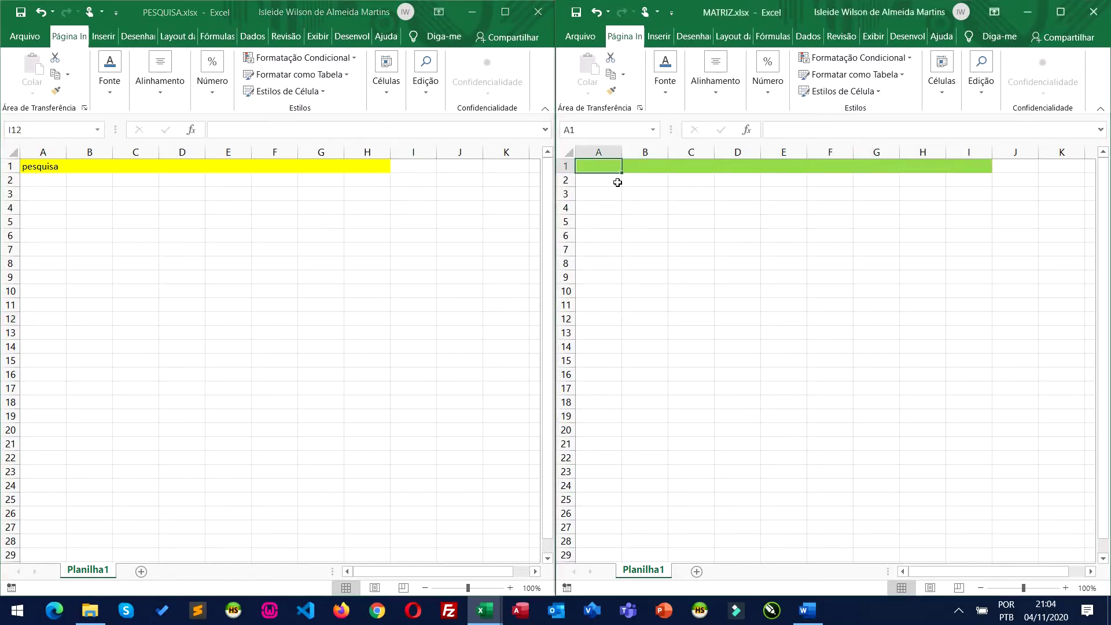
Type the headers CODIGO, NOME and VALOR into A1:C1 of MATRIZ.
type("CODIGO")
key("Tab")
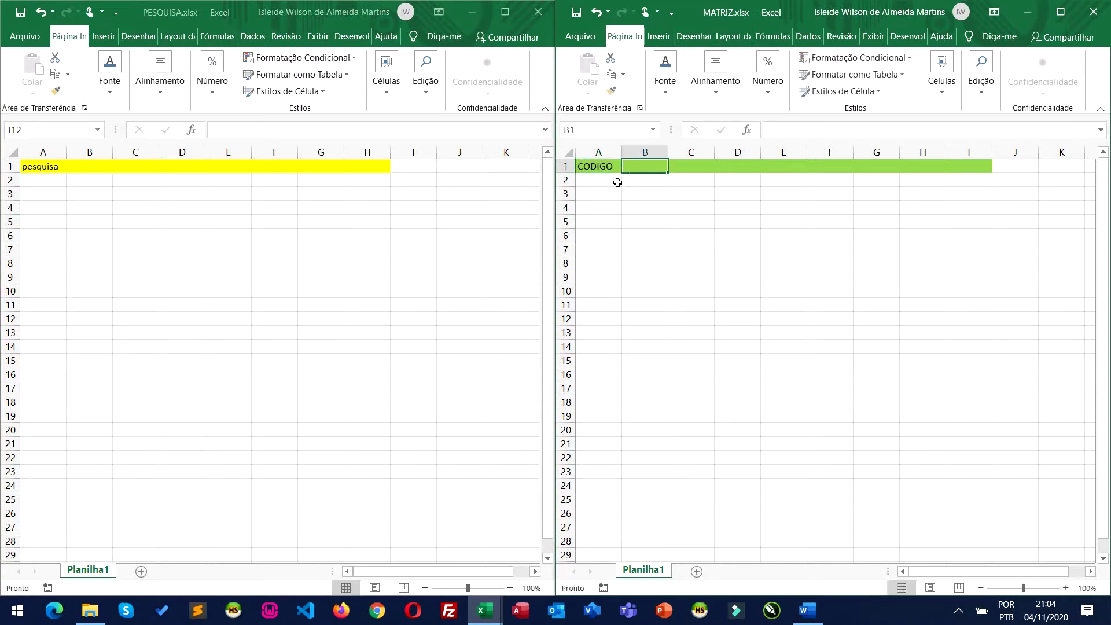
type("NOME")
key("Tab")
type("V")
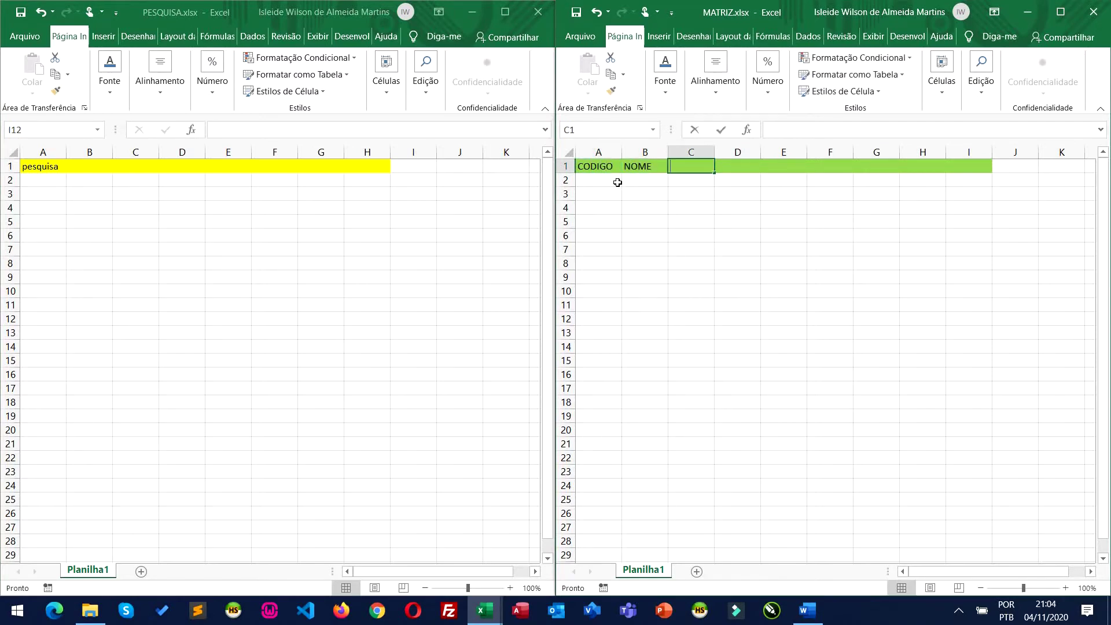
type("ALOR")
key("Tab")
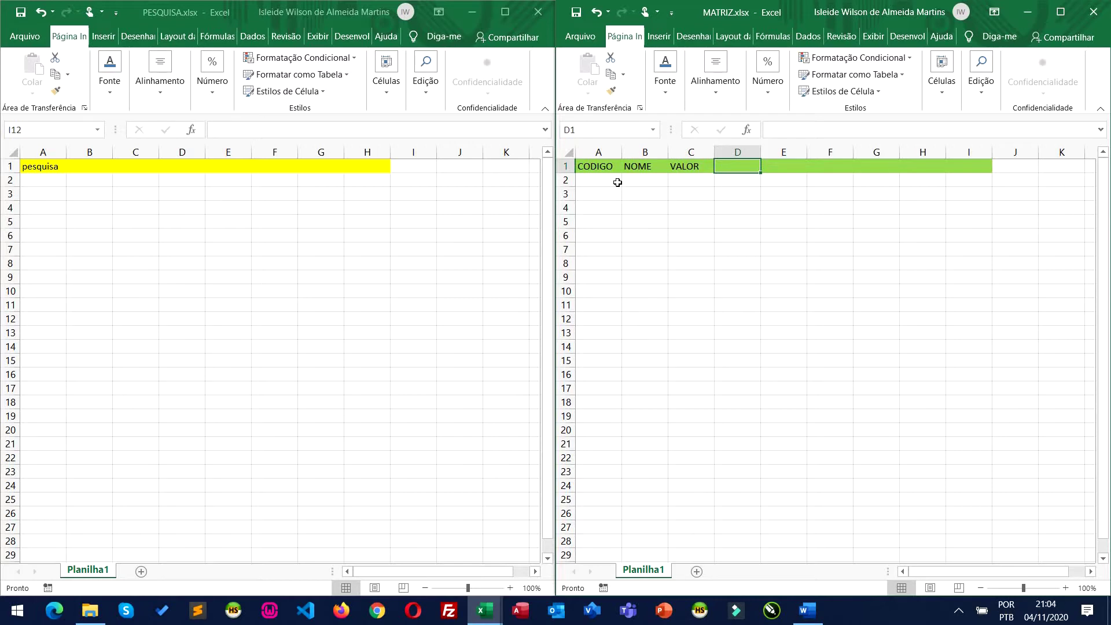
Enter the same CODIGO, NOME, VALOR headers in A1:C1 of PESQUISA, replacing 'pesquisa'.
left_click(42, 166)
type("CODI")
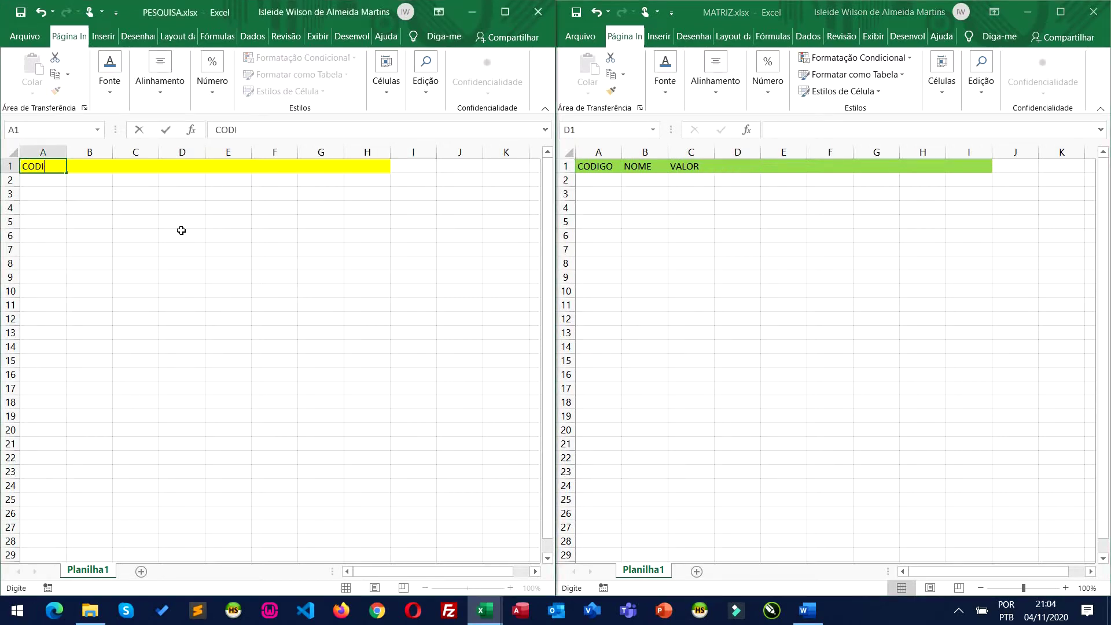
type("GO")
key("Tab")
type("N")
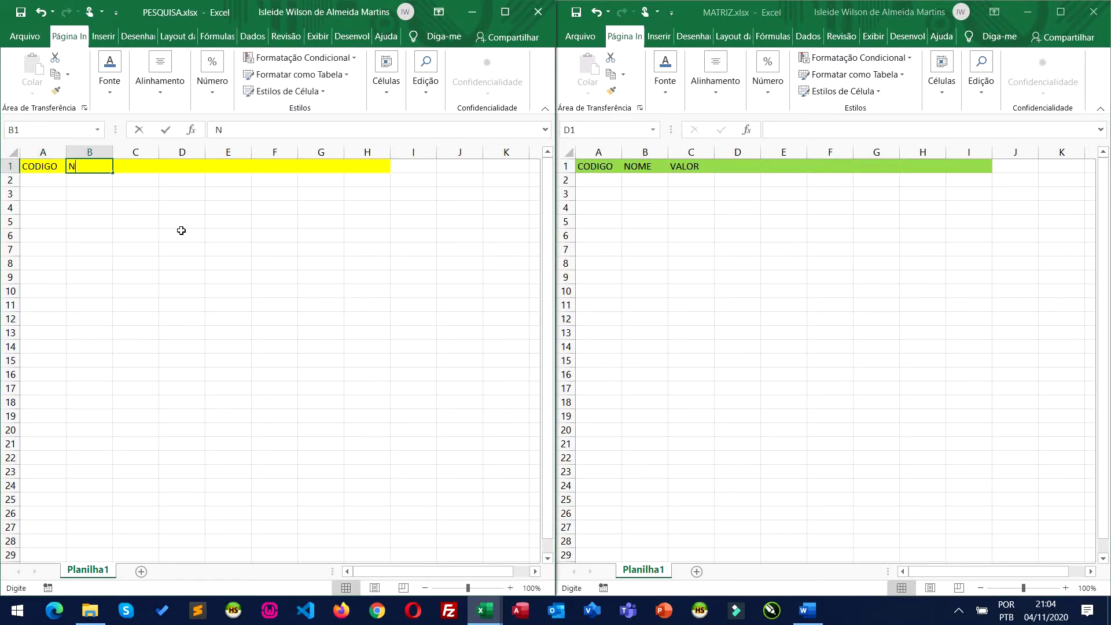
type("OME")
key("Tab")
type("VALOR")
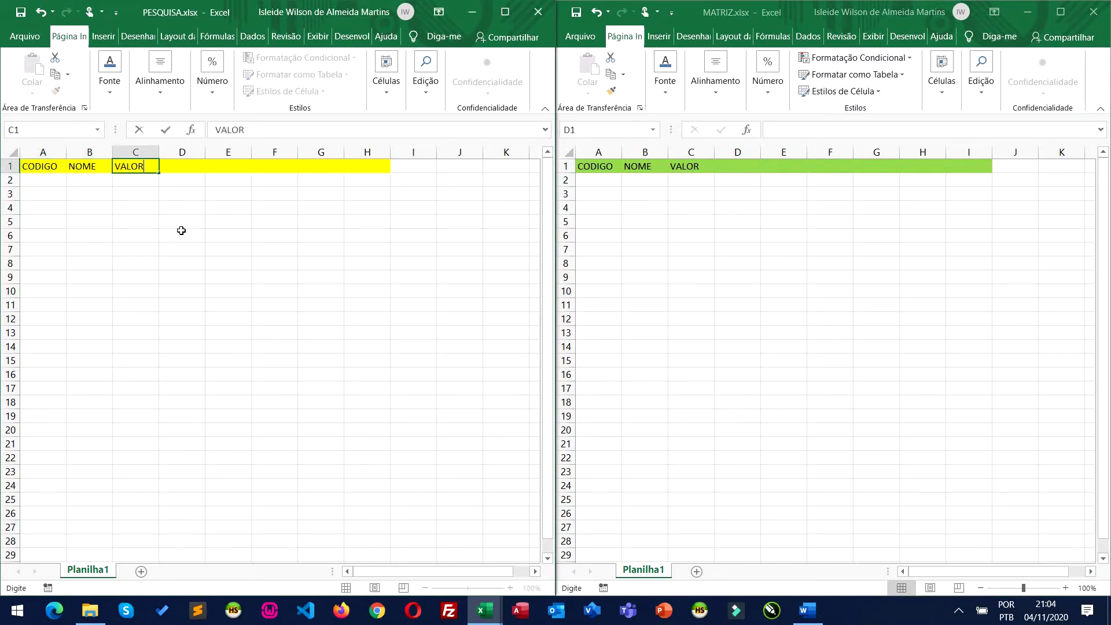
key("Return")
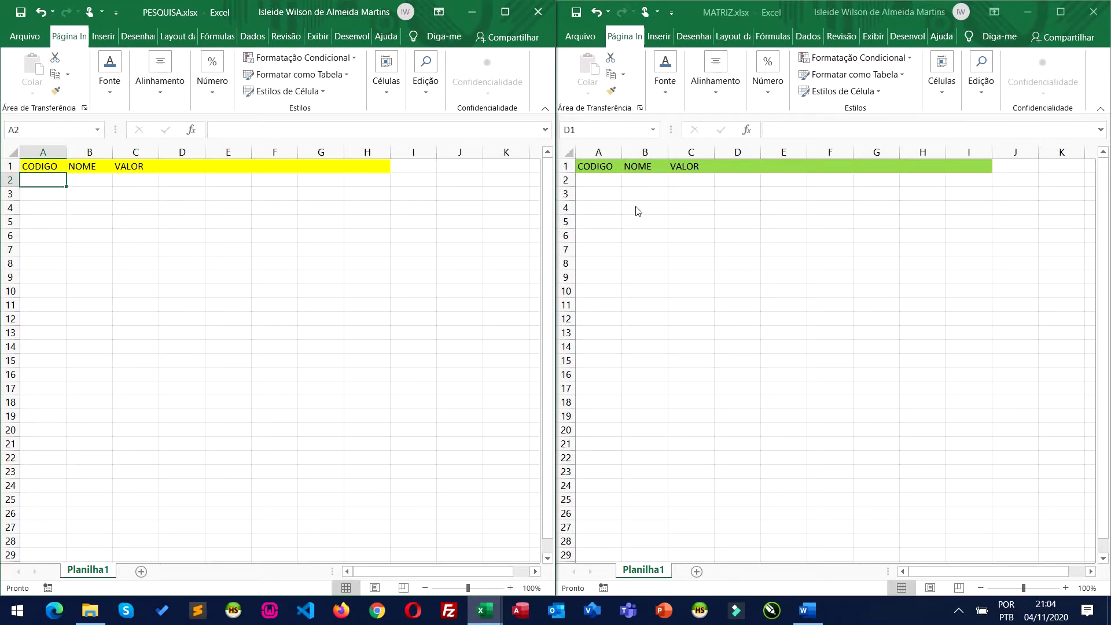
Number the codes 1 to 5 down A2:A6 of MATRIZ by entering 1, 2 and extending the series.
left_click(590, 179)
type("1")
key("Return")
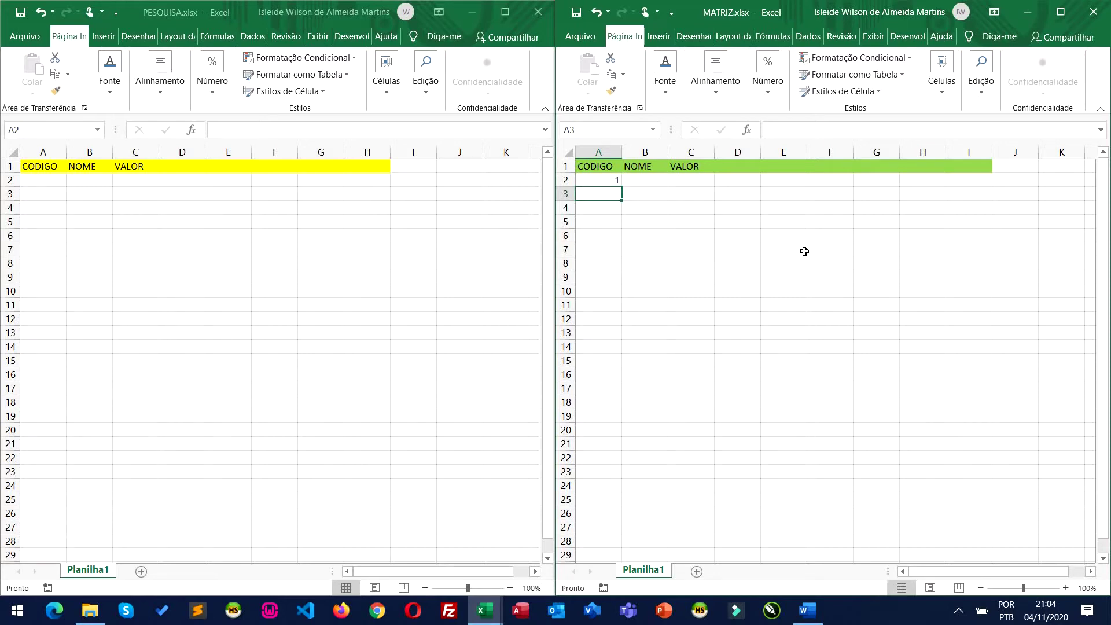
type("2")
key("Return")
left_click_drag(605, 180, 615, 294)
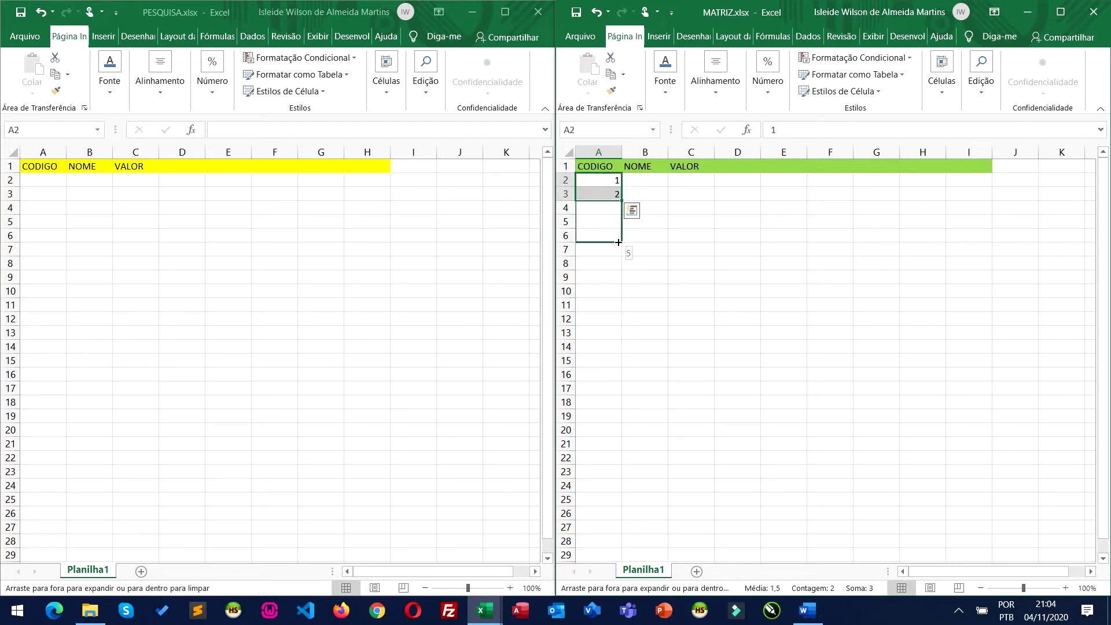
left_click_drag(615, 294, 618, 241)
Enter COXINHA as the first product name in B2.
left_click(643, 182)
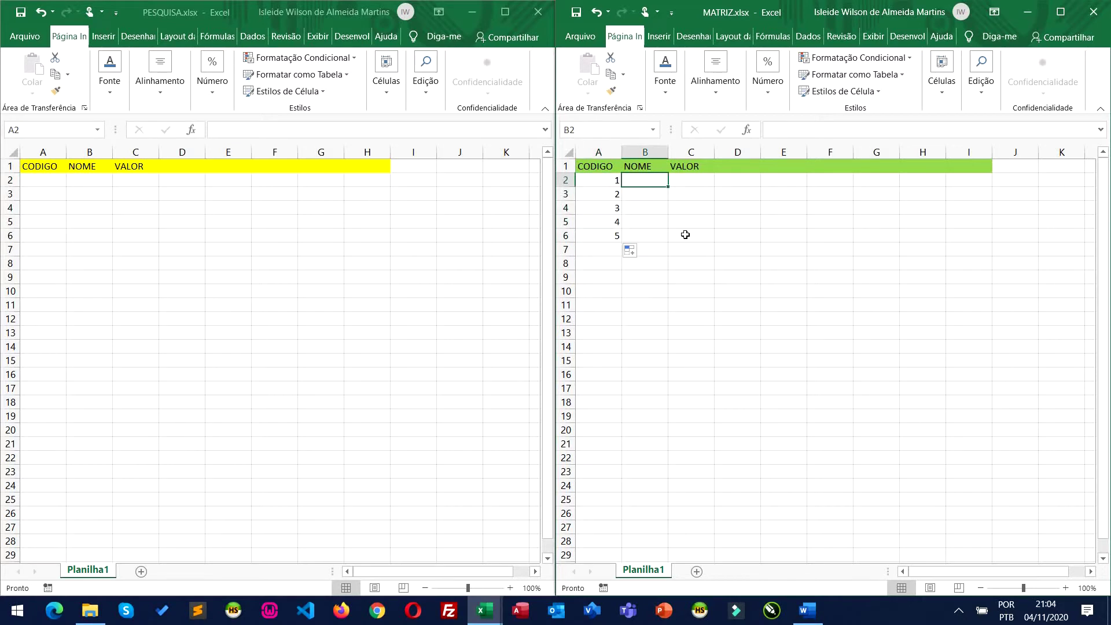
type("COXINHA")
key("Return")
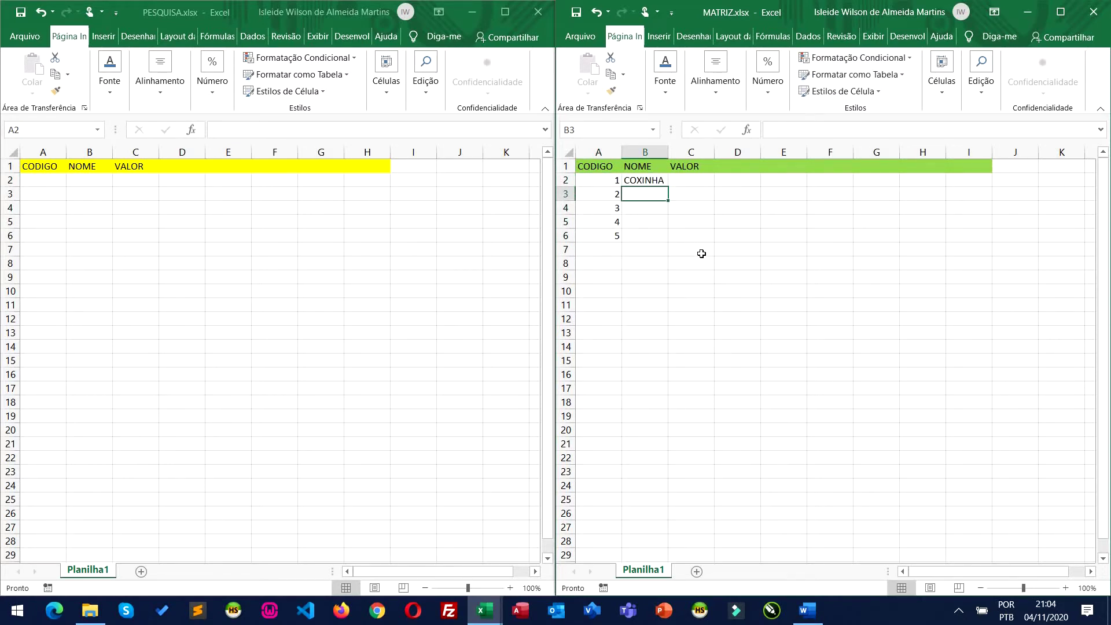
Give COXINHA the price 5 in cell C2.
scroll(701, 254, "up", 3, "ctrl")
scroll(753, 376, "up", 2, "ctrl")
left_click_drag(923, 574, 915, 575)
left_click(800, 219)
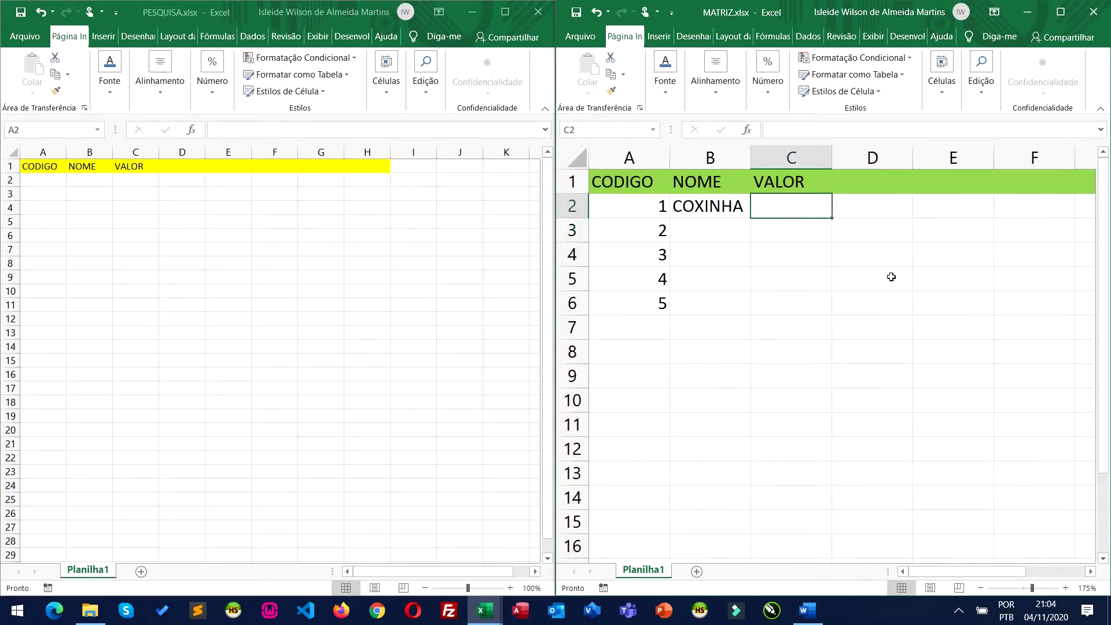
type("5")
key("Return")
Add PASTEL at 6,5 and BOLO at 15 in rows 3 and 4.
left_click(686, 233)
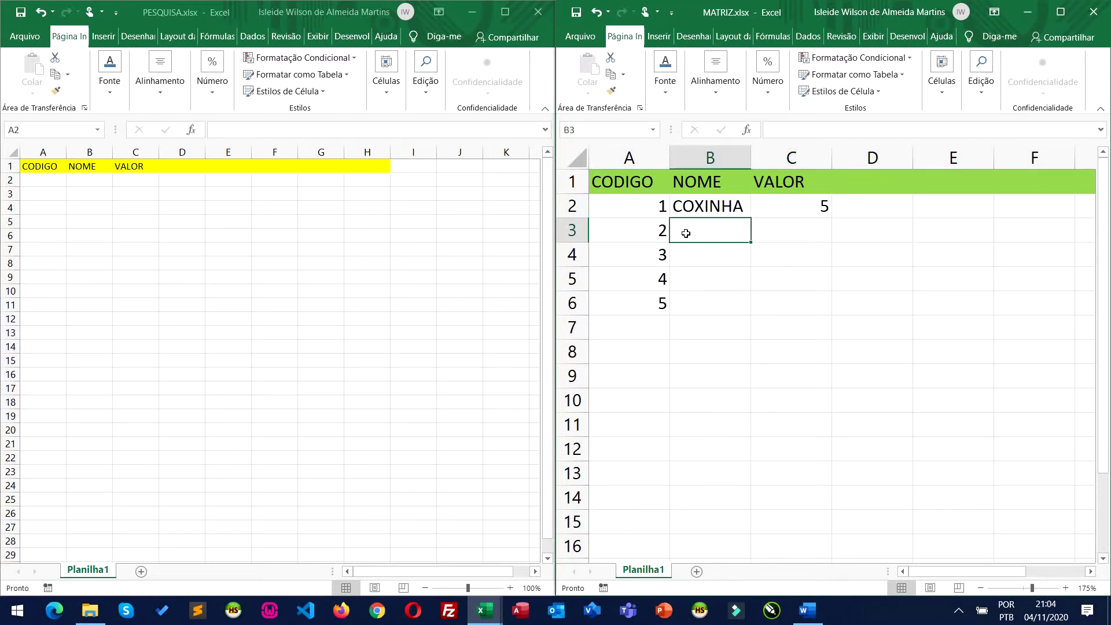
type("PASTEL")
key("Tab")
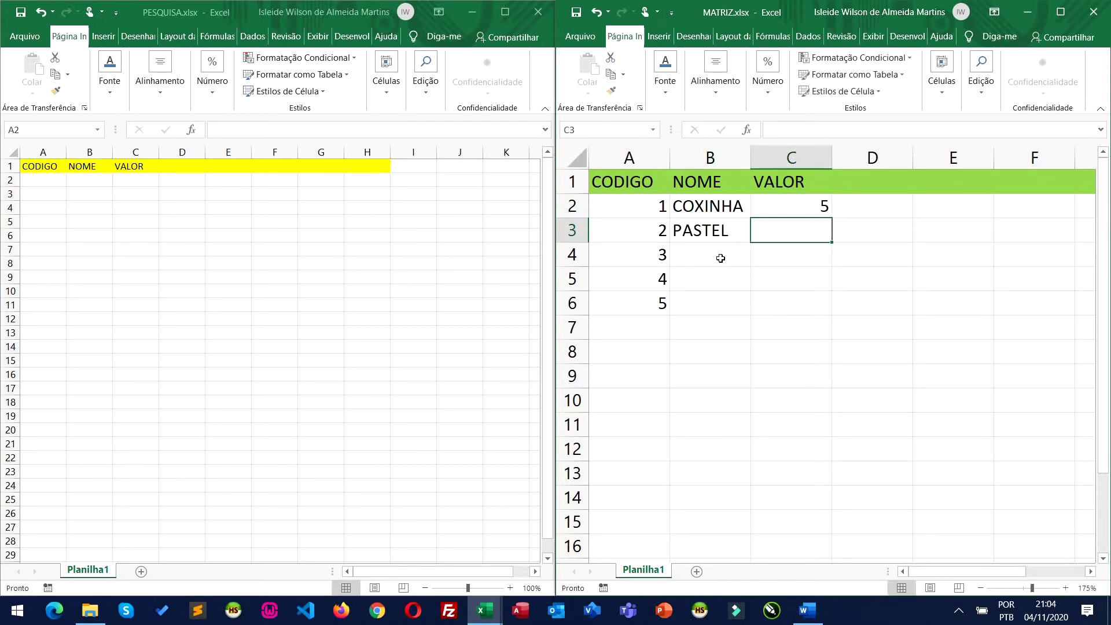
type("6,5")
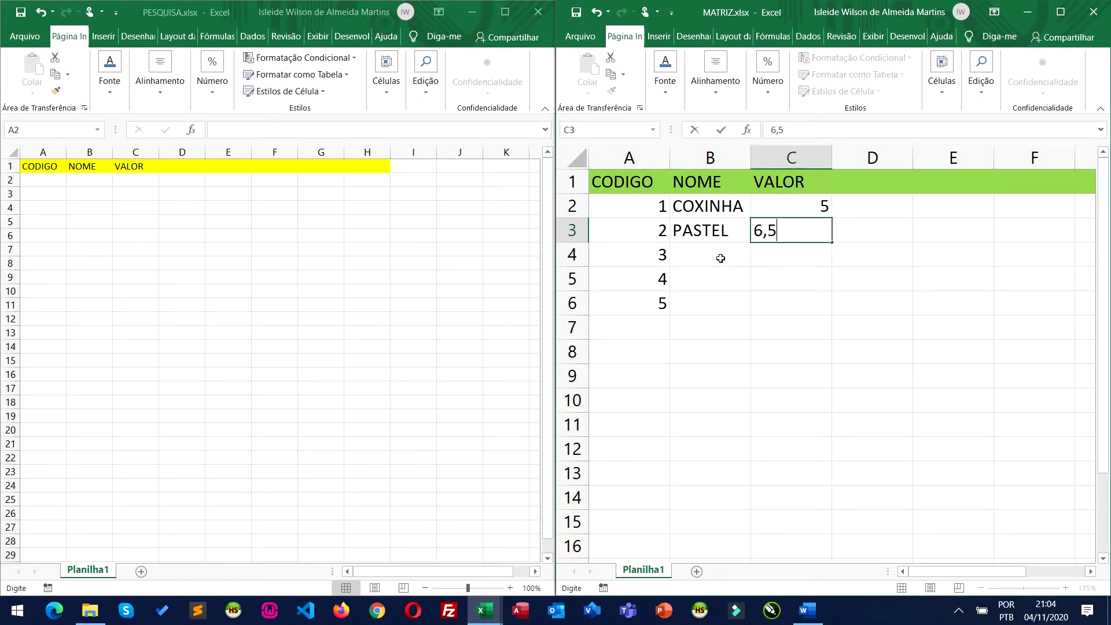
key("Return")
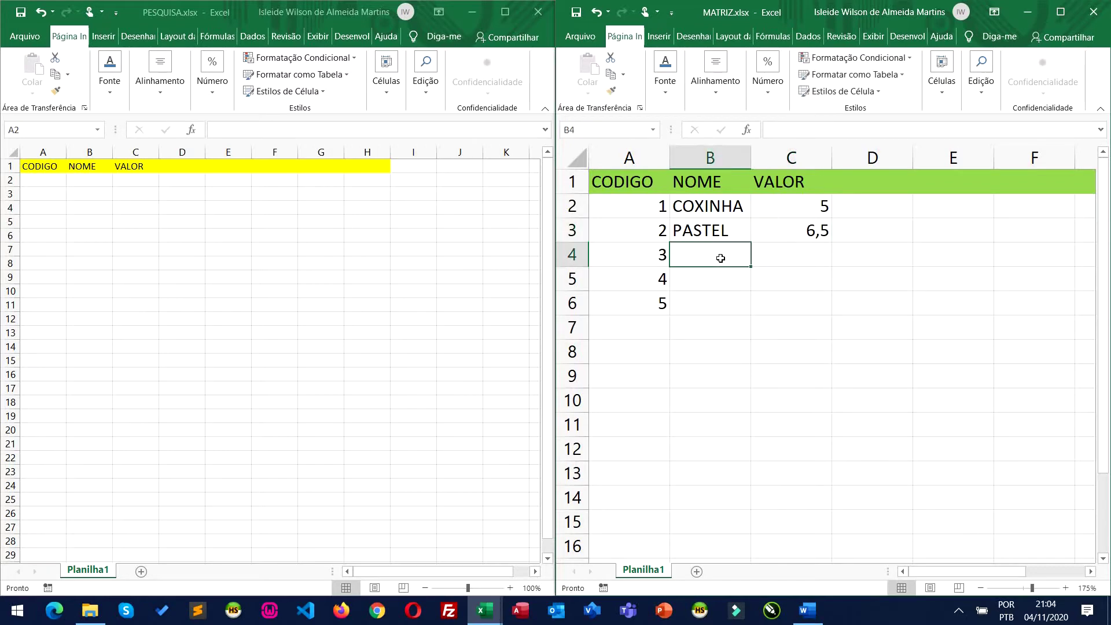
type("BOLO")
key("Tab")
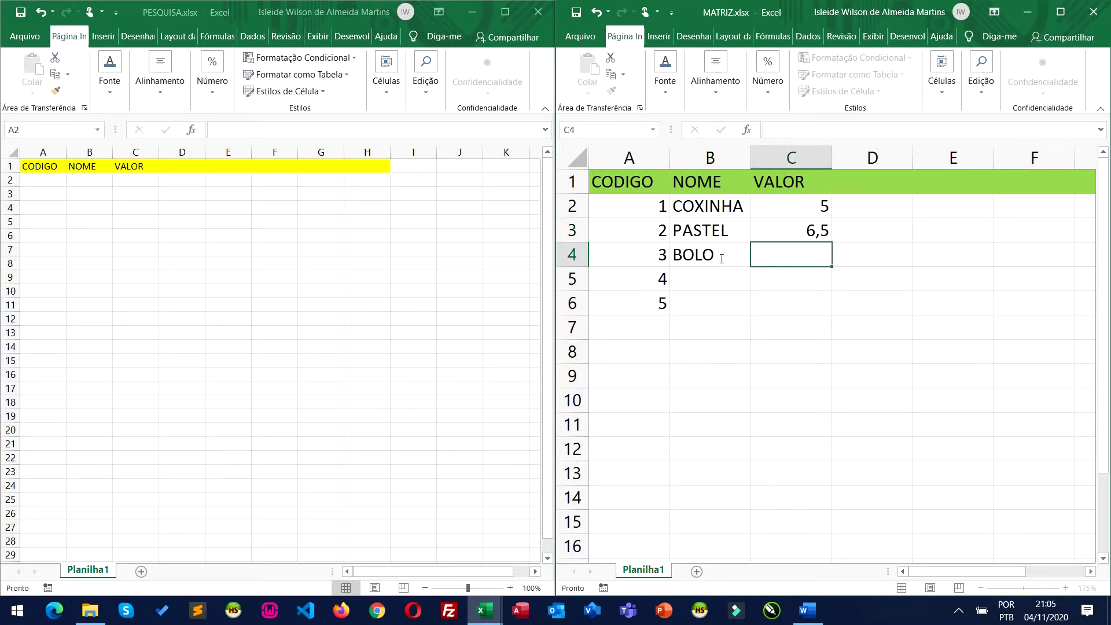
type("15")
key("Return")
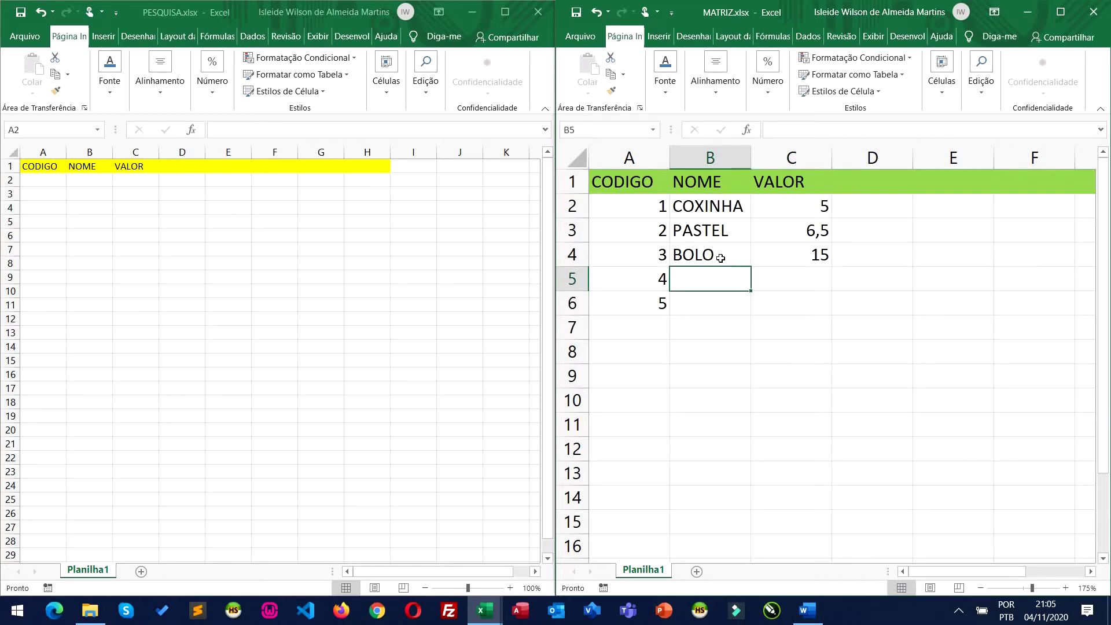
Add SORVETE at 7 and TAPIOCA at 10 in rows 5 and 6.
type("SORVETE")
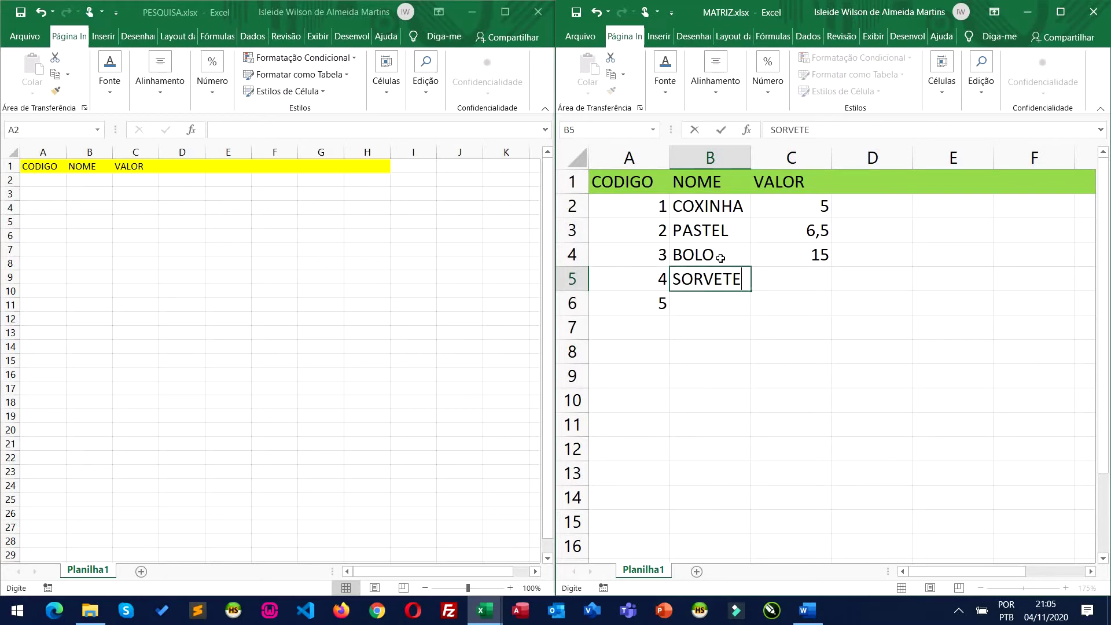
key("Tab")
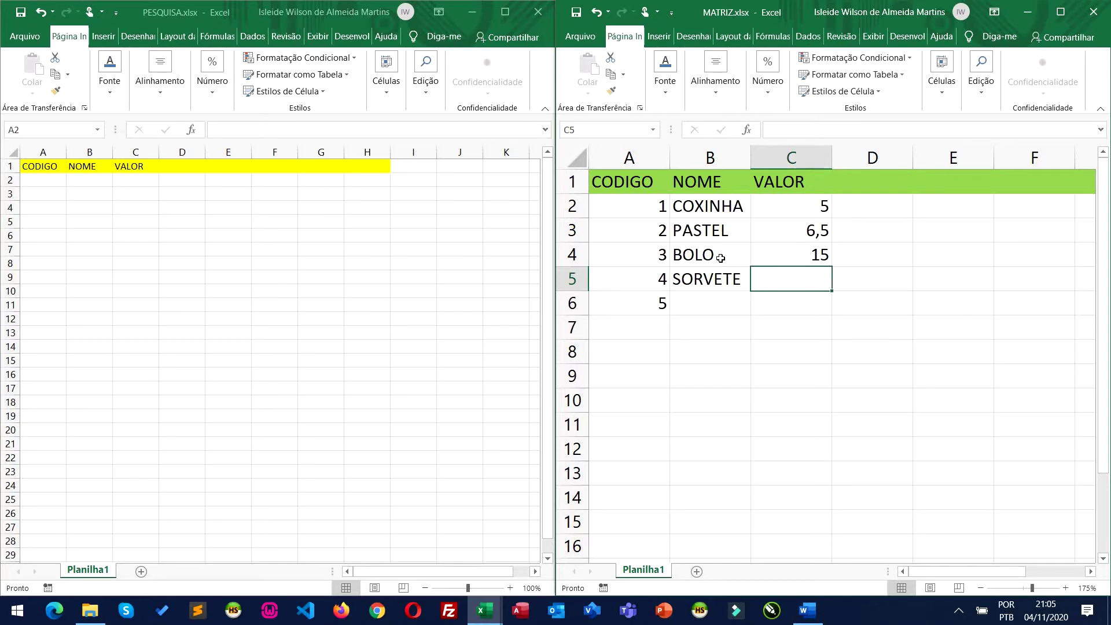
type("7")
key("Return")
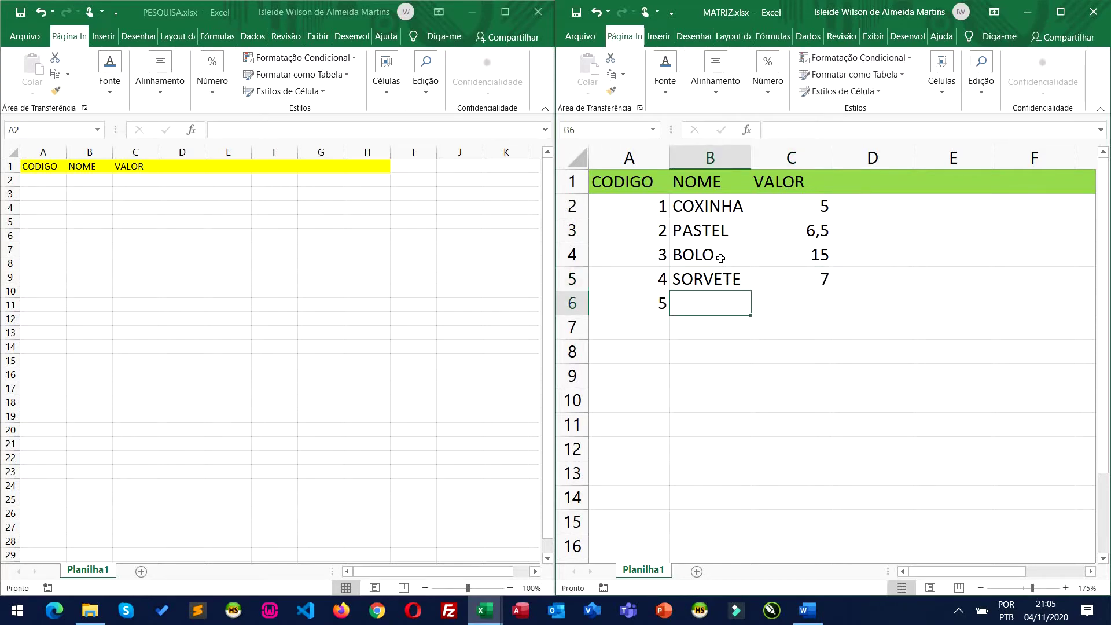
type("TAP")
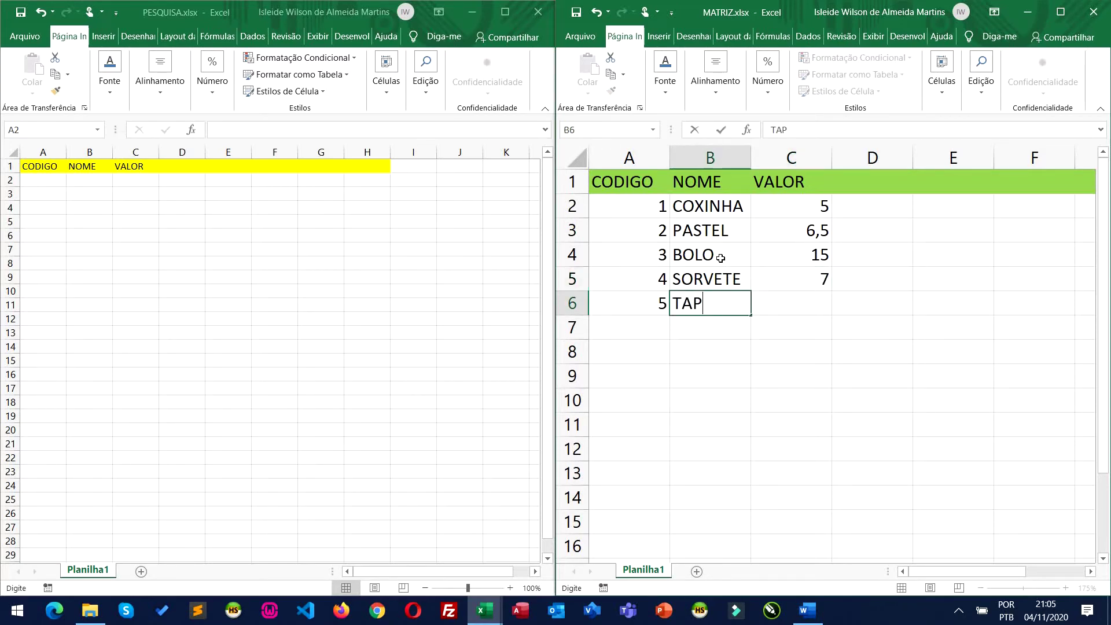
type("IOCA")
key("Tab")
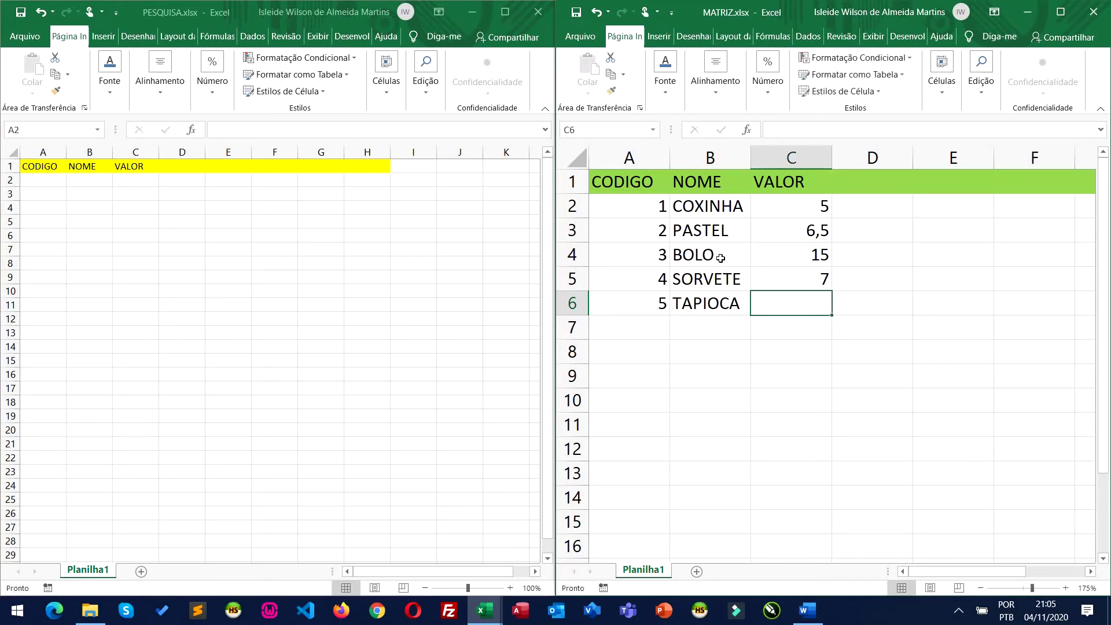
type("10")
key("Return")
Apply All Borders (Todas as Bordas) to the MATRIZ table A1:C6.
left_click_drag(776, 203, 782, 302)
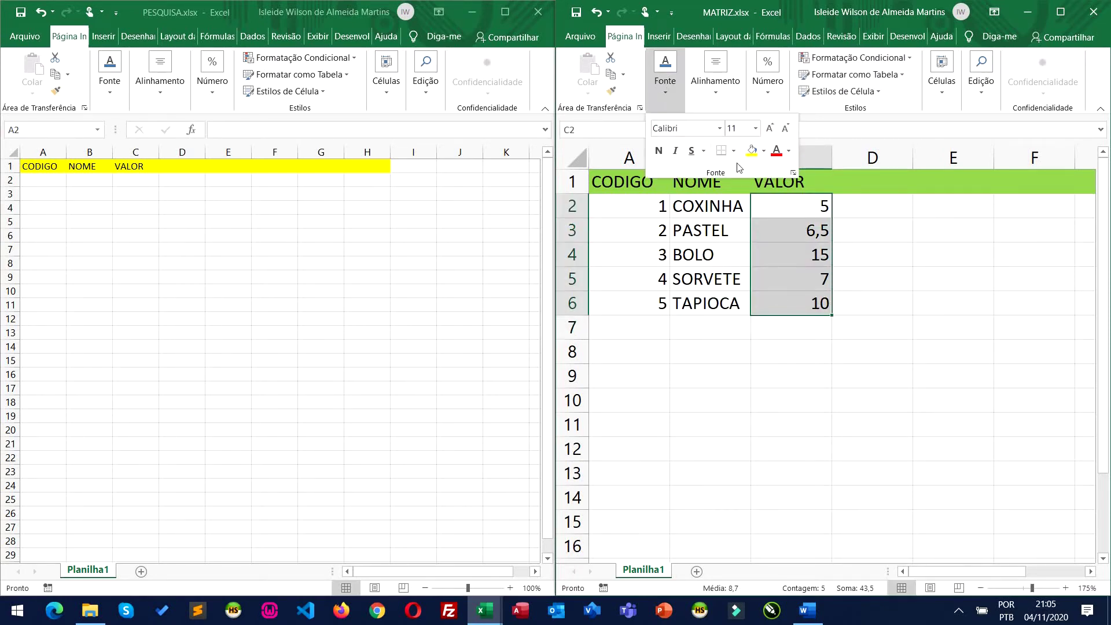
left_click_drag(622, 182, 758, 298)
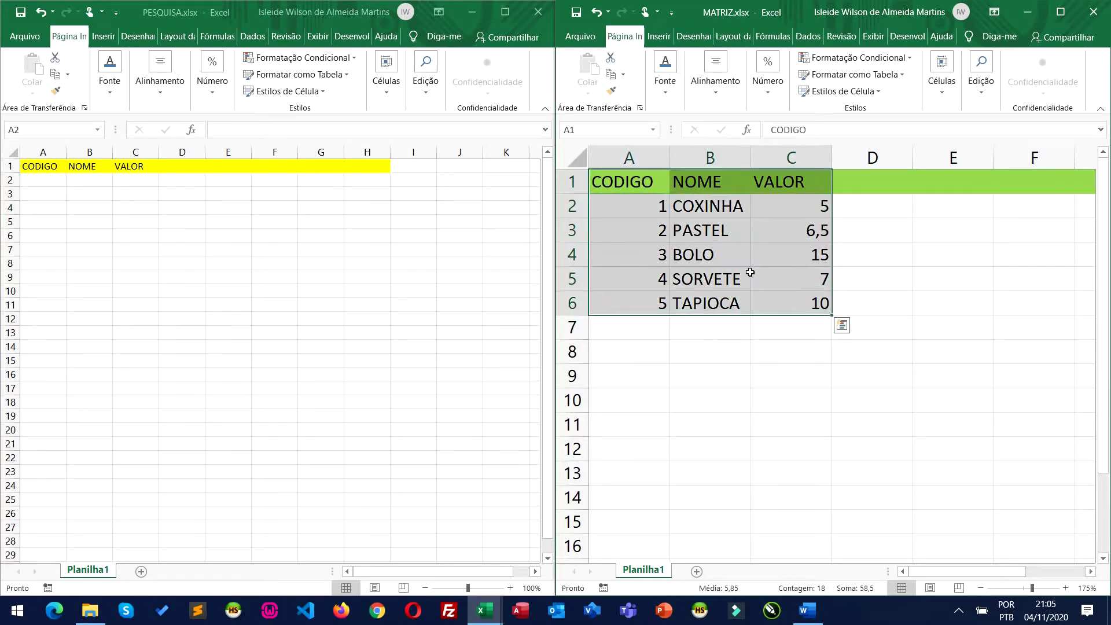
left_click(667, 81)
left_click(733, 151)
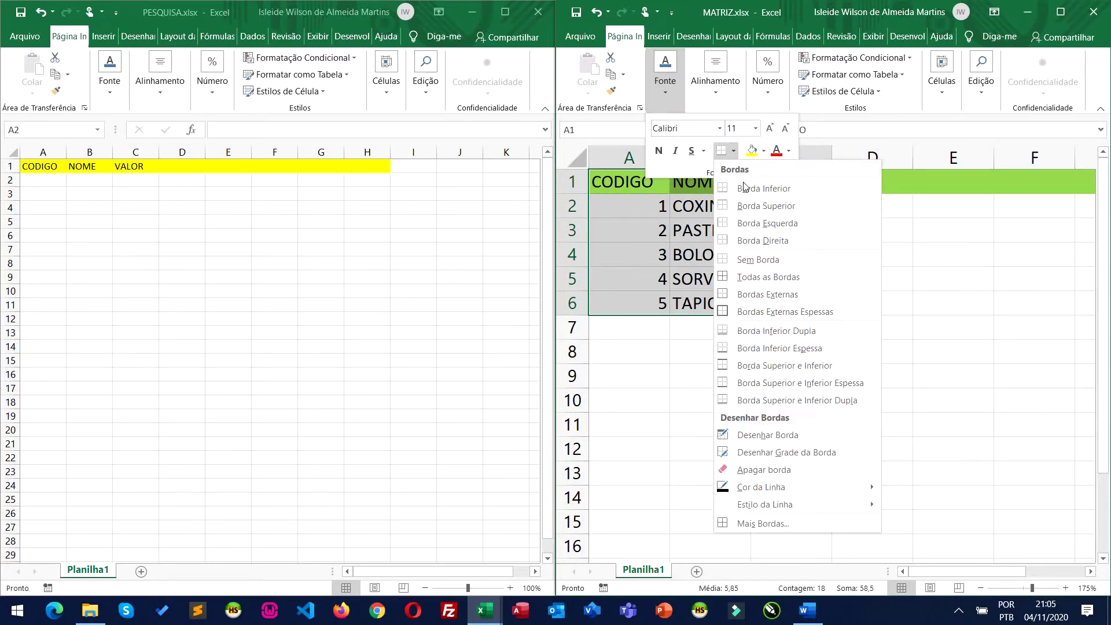
left_click(761, 273)
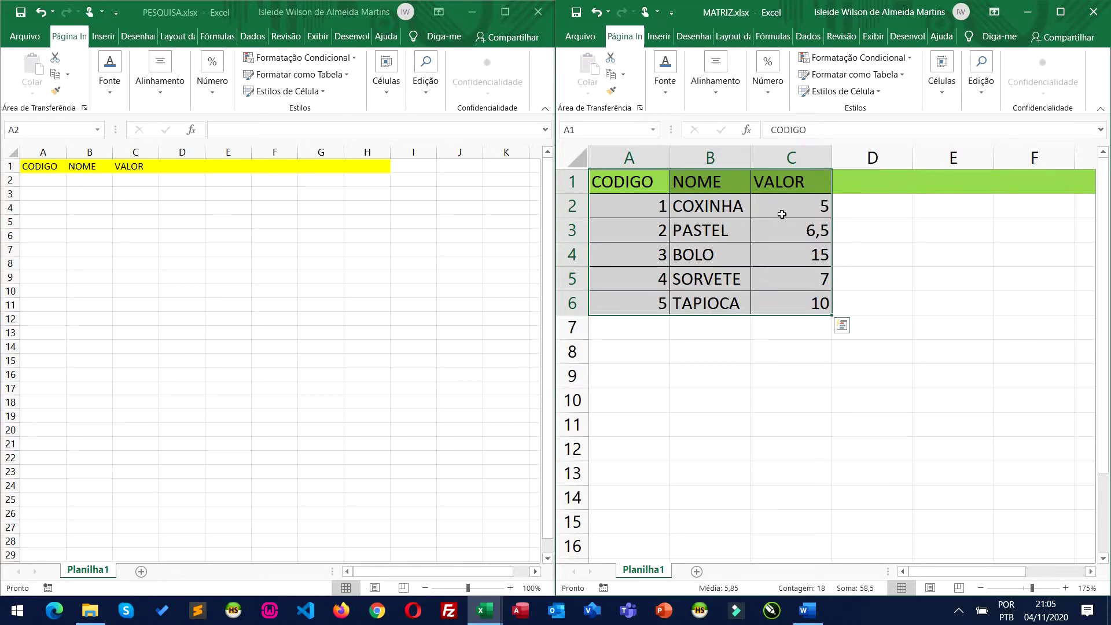
Format the VALOR prices in C2:C6 as Contábil (R$) currency.
left_click_drag(782, 213, 785, 302)
left_click(773, 92)
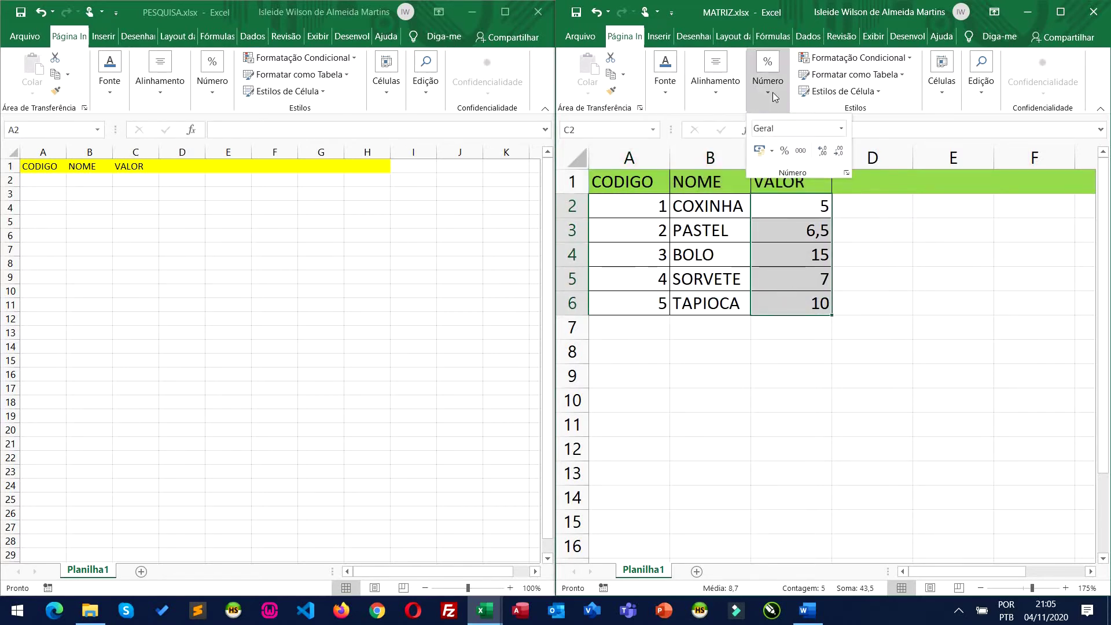
left_click(759, 150)
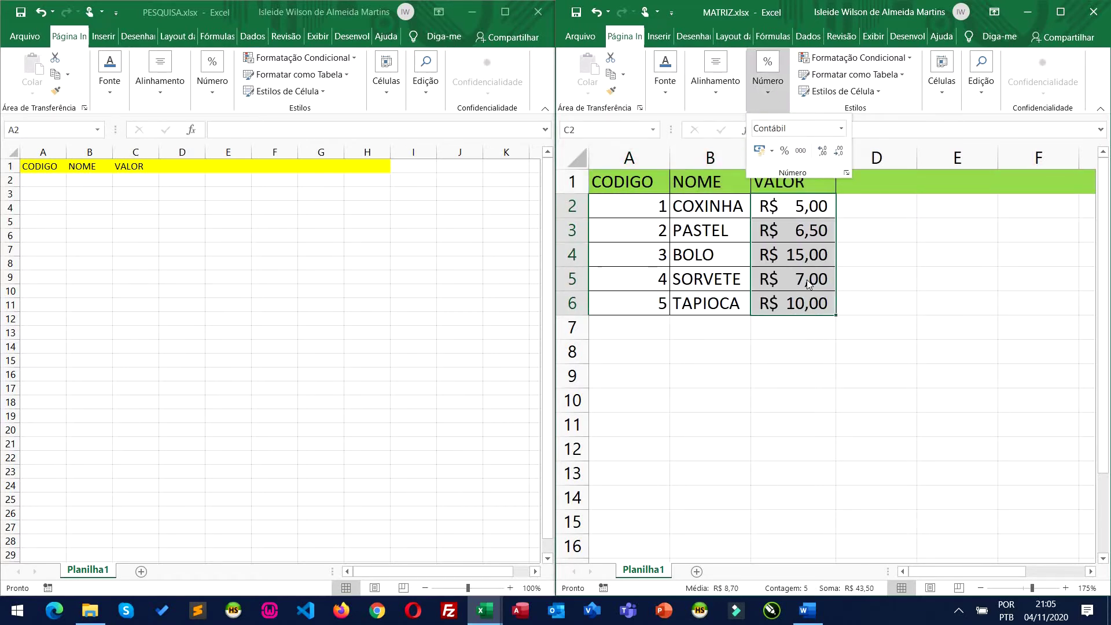
left_click(766, 431)
left_click(173, 246)
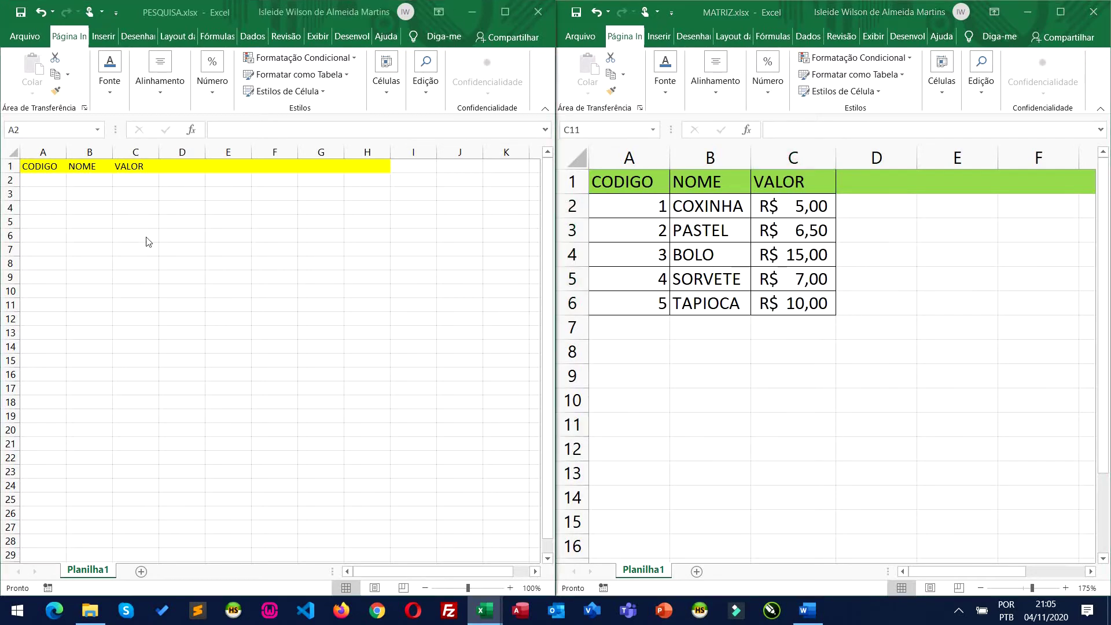
Enter search code 1 in cell A2 of PESQUISA.
scroll(118, 210, "up", 1, "ctrl")
scroll(118, 211, "up", 1, "ctrl")
scroll(119, 211, "up", 2, "ctrl")
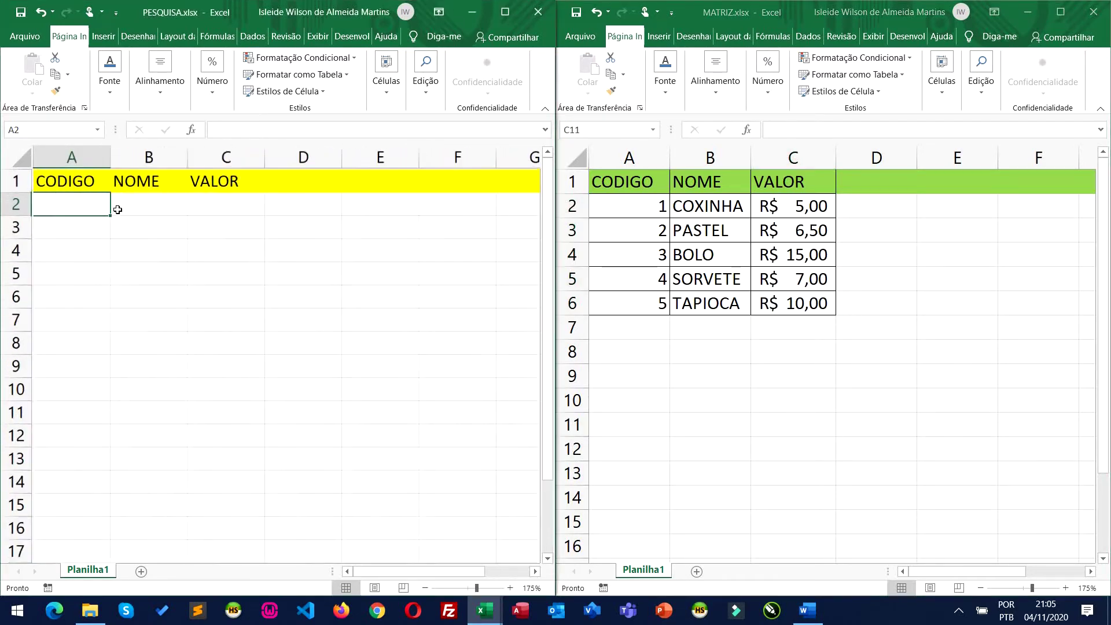
scroll(118, 211, "up", 1, "ctrl")
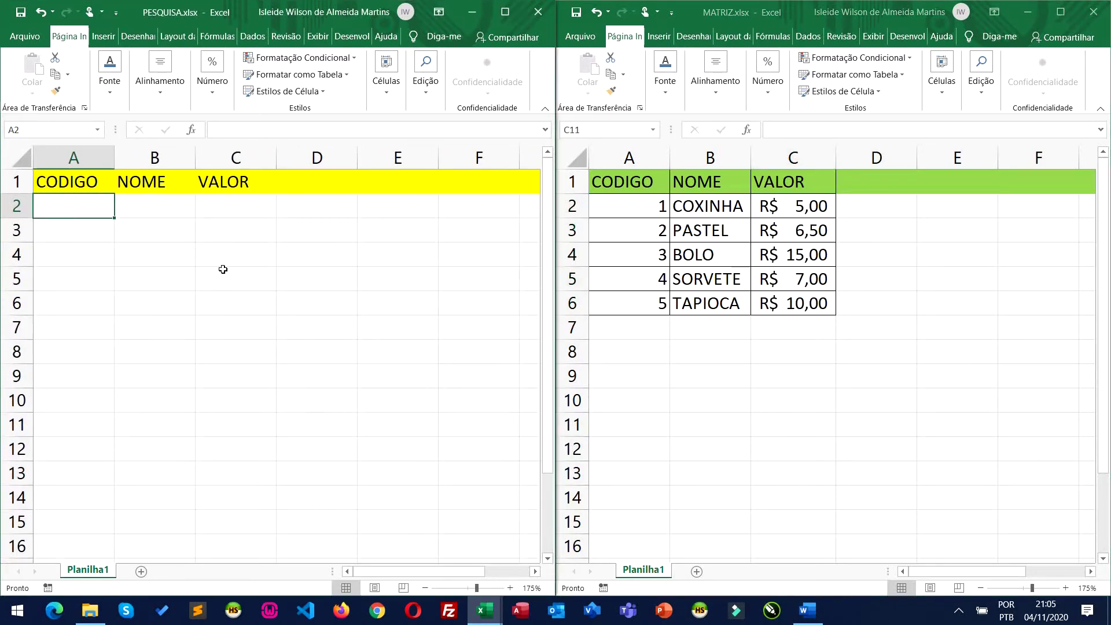
type("1")
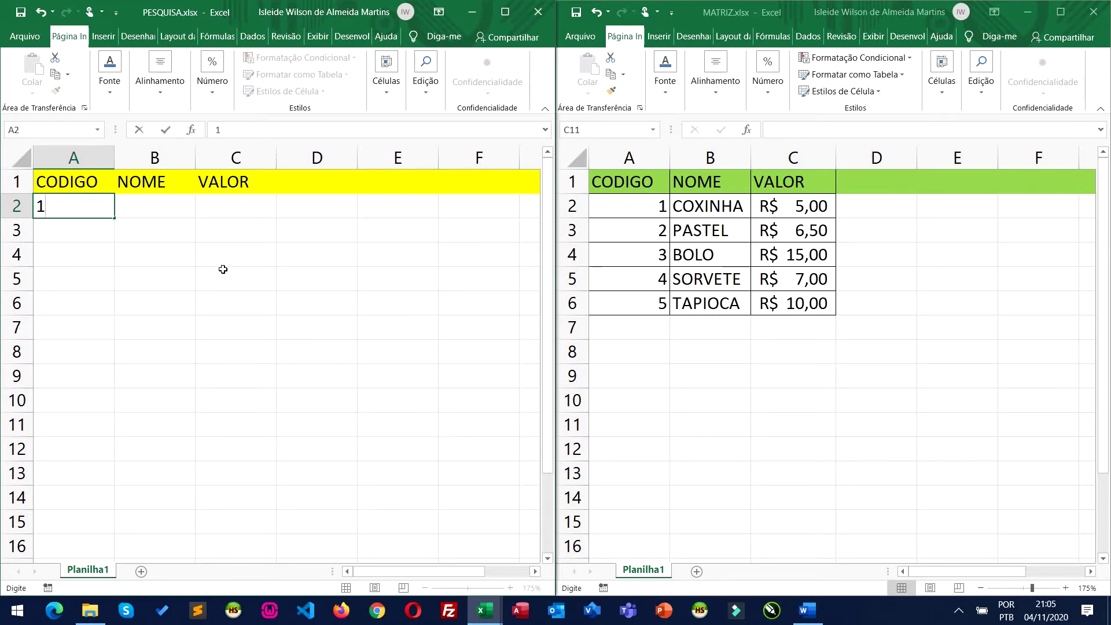
key("Return")
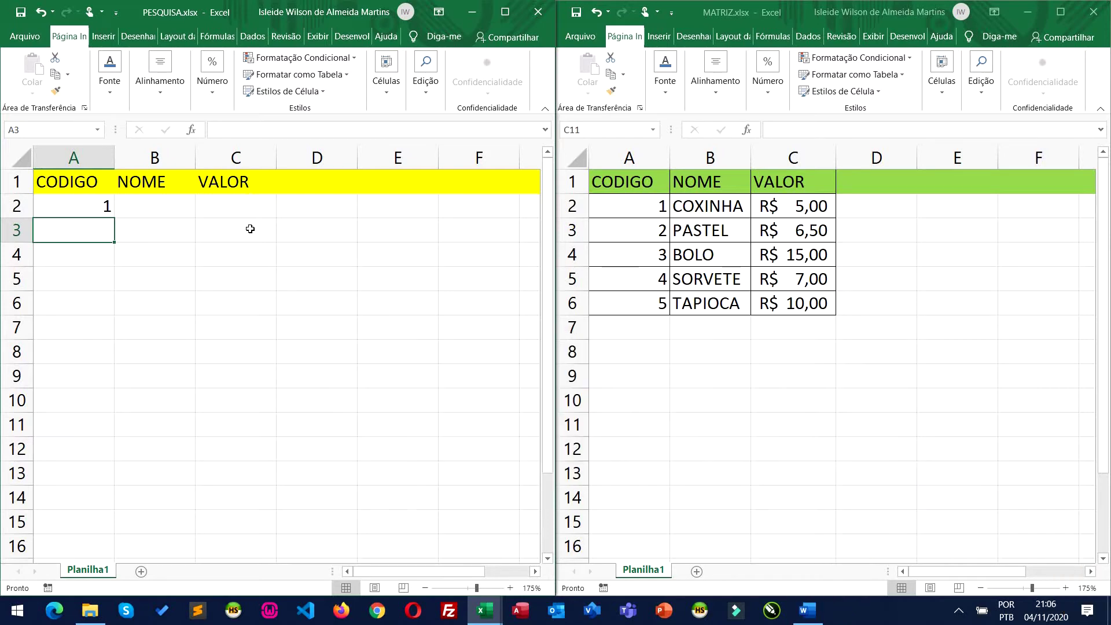
Review cells A2, B2 and D2, then bring the MATRIZ workbook forward.
left_click(93, 210)
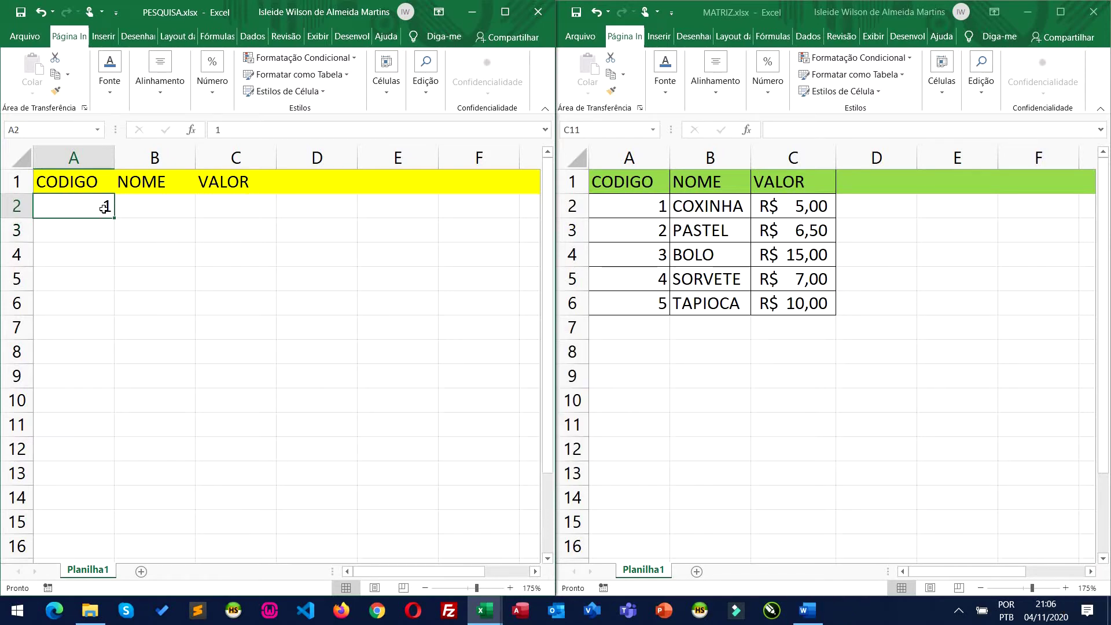
left_click(136, 206)
left_click(318, 202)
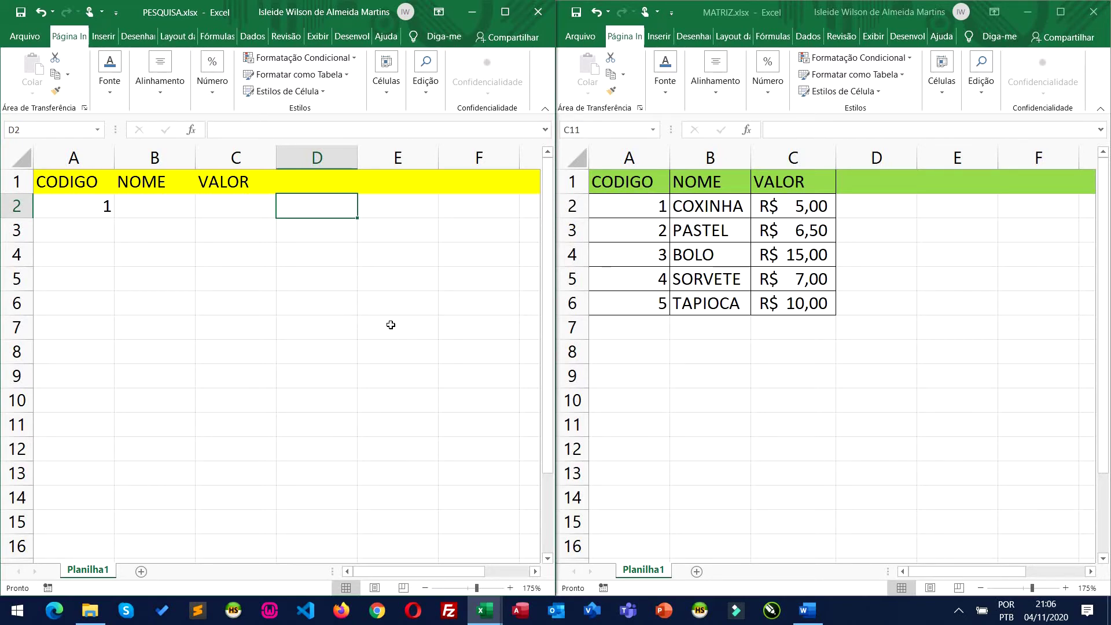
scroll(376, 320, "down", 3, "ctrl")
scroll(376, 320, "down", 1, "ctrl")
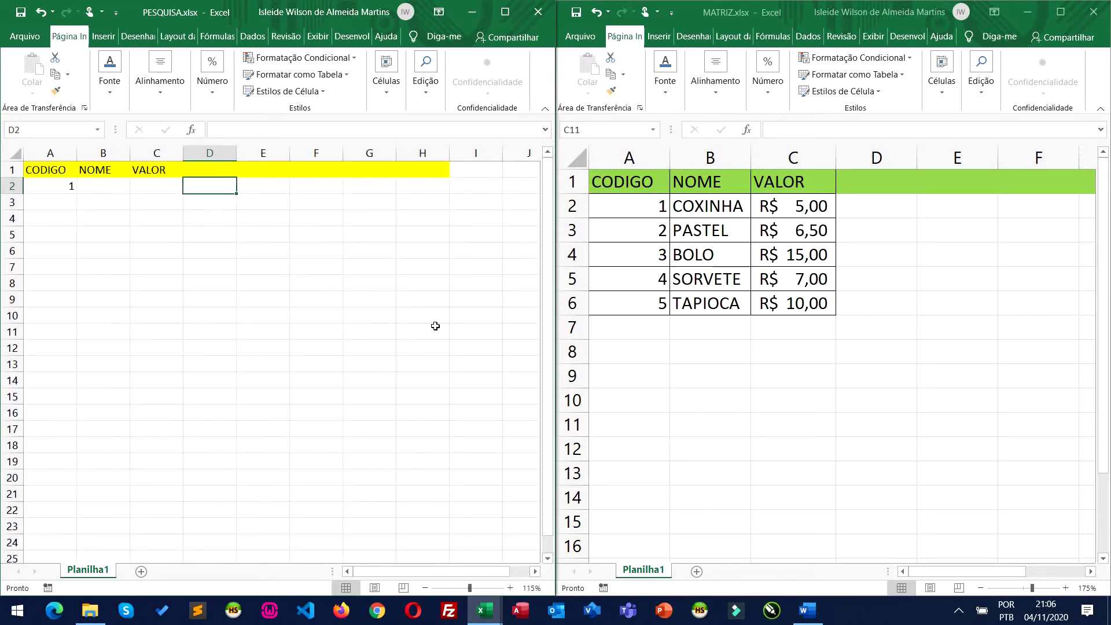
left_click(671, 181)
Copy MATRIZ's product table A1:C6 into PESQUISA at F3:H8.
left_click_drag(644, 181, 833, 313)
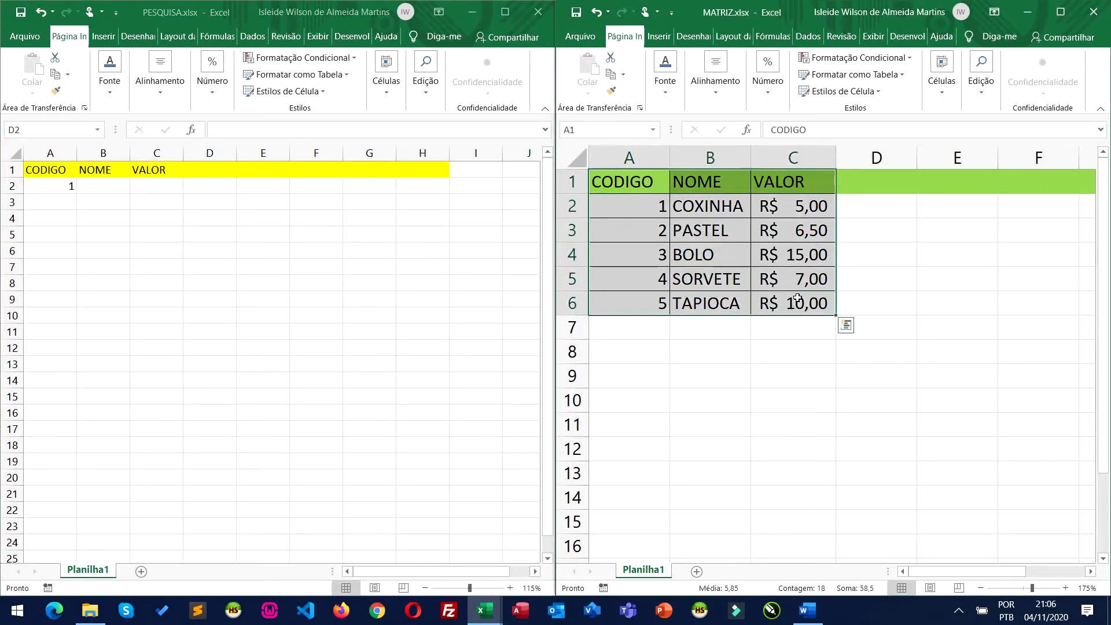
key("ctrl+c")
left_click(305, 213)
left_click(305, 203)
key("ctrl+v")
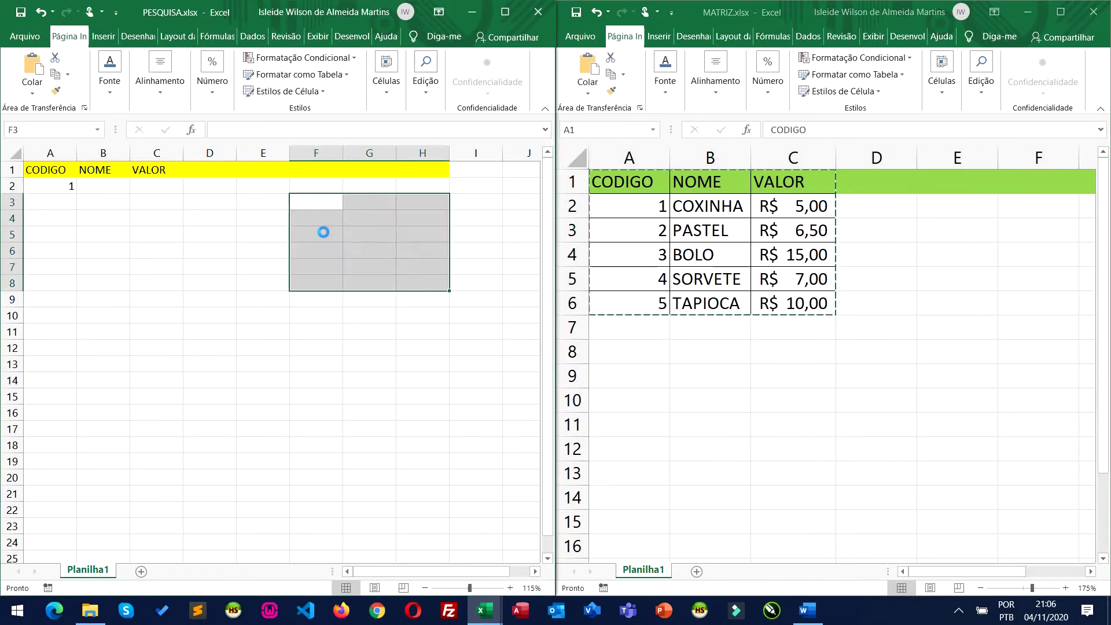
Enter =PROCV(A2;F3:H8;2;0) in B2 so it returns COXINHA.
left_click(100, 179)
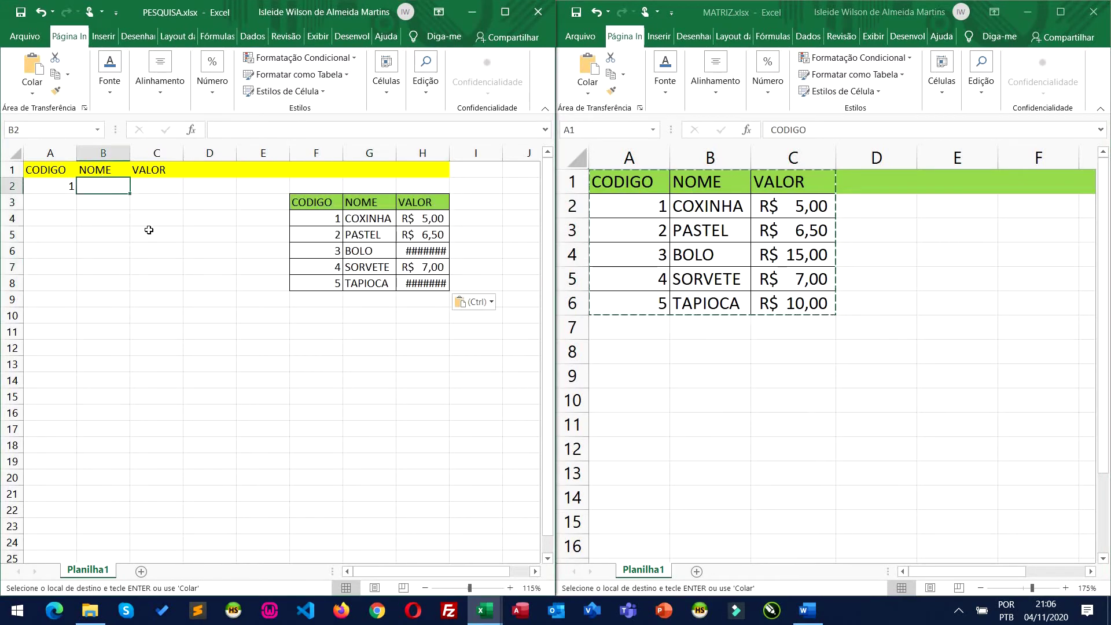
type("=procv")
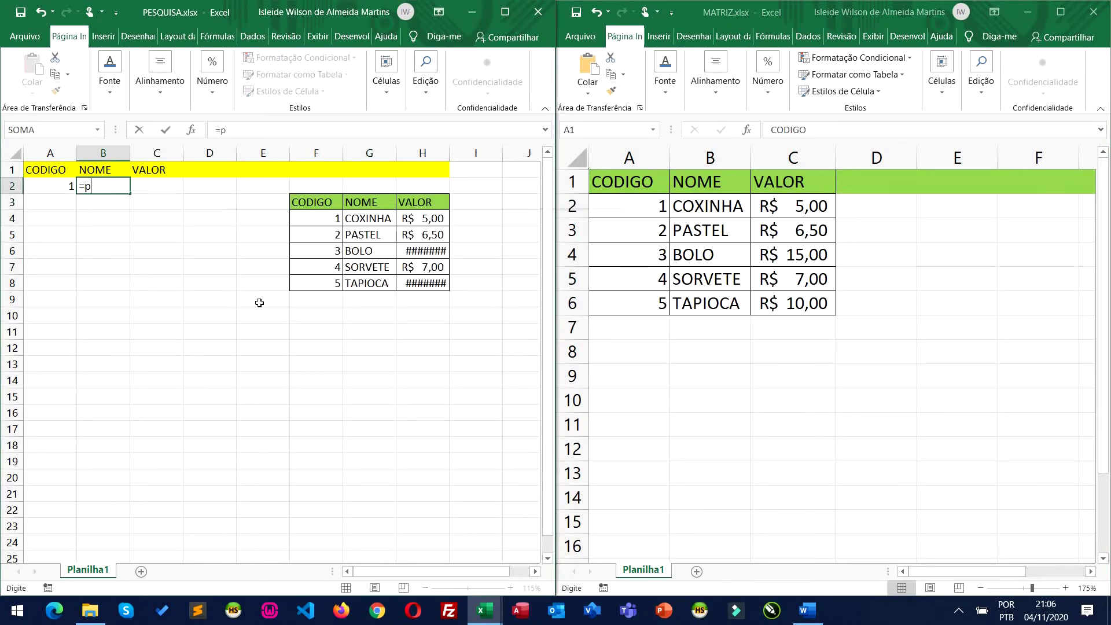
key("Tab")
left_click(51, 185)
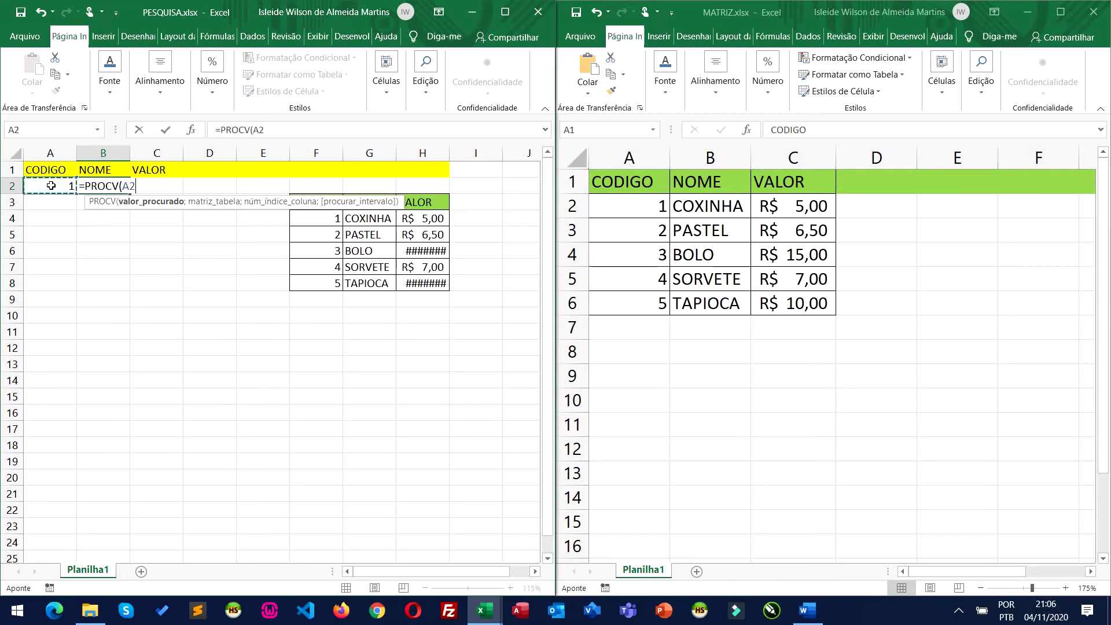
type(";")
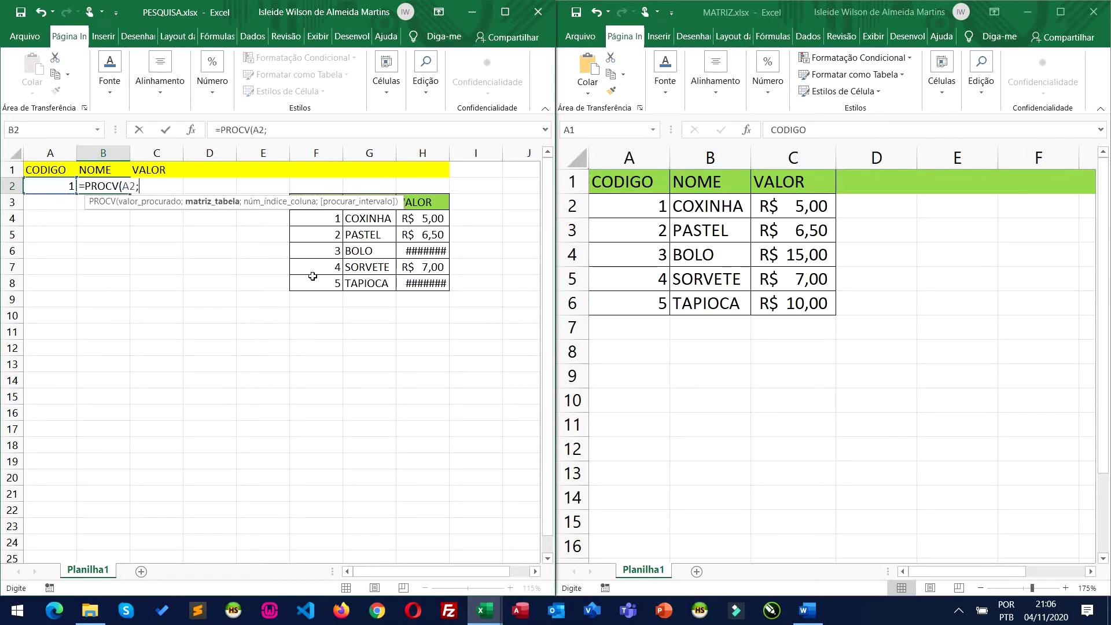
left_click_drag(315, 283, 423, 202)
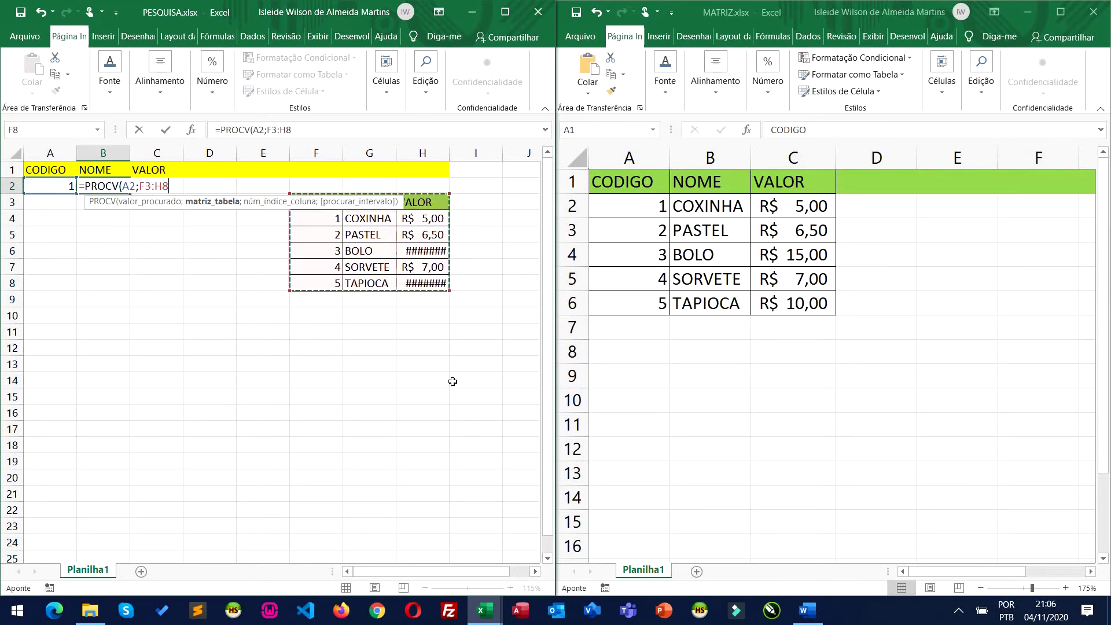
type(";")
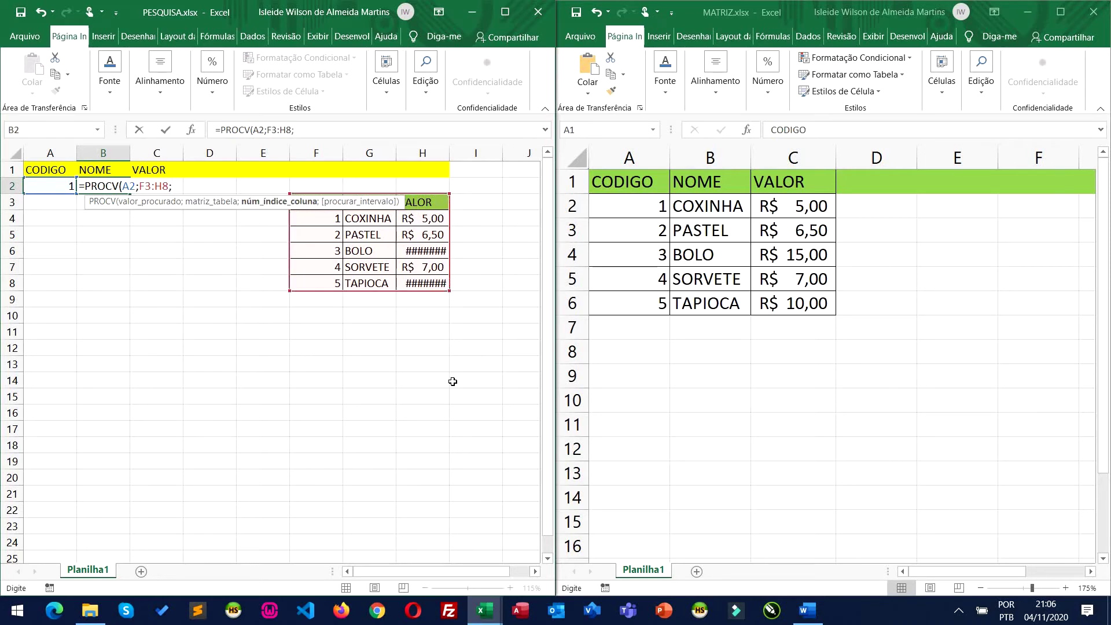
type("2;0")
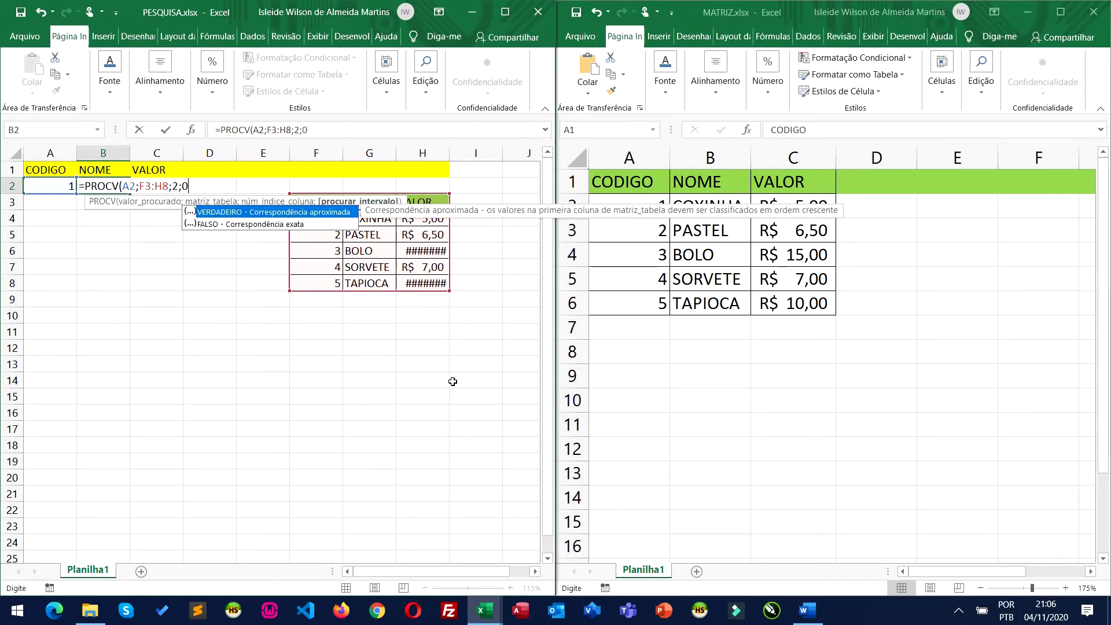
type(")")
key("Return")
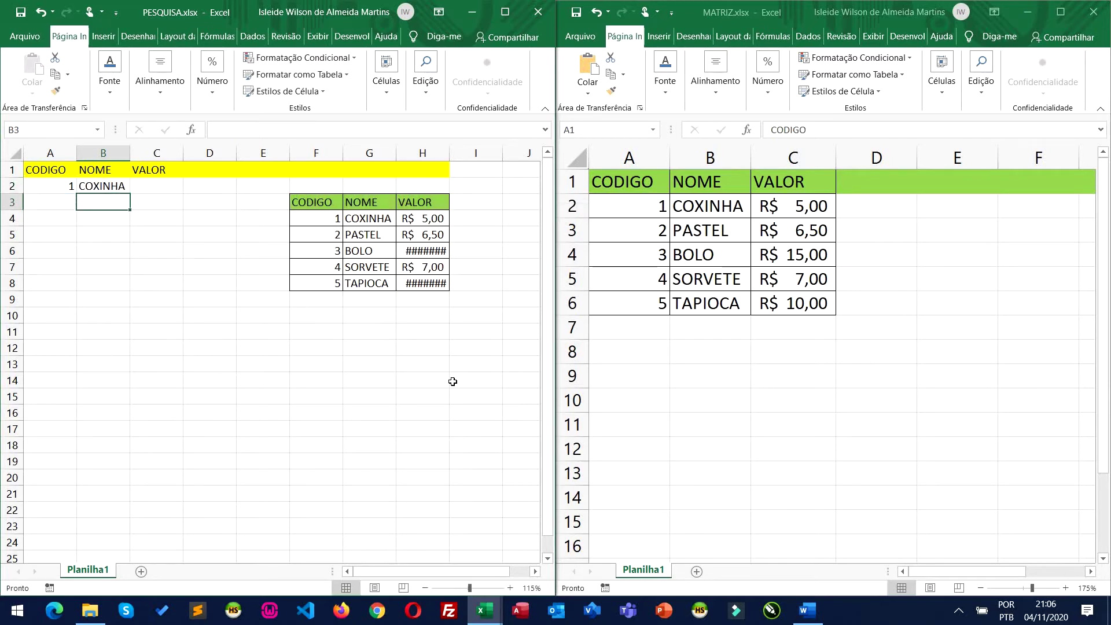
Clear B2 and delete the copied table F3:H8, shifting cells left.
left_click(116, 186)
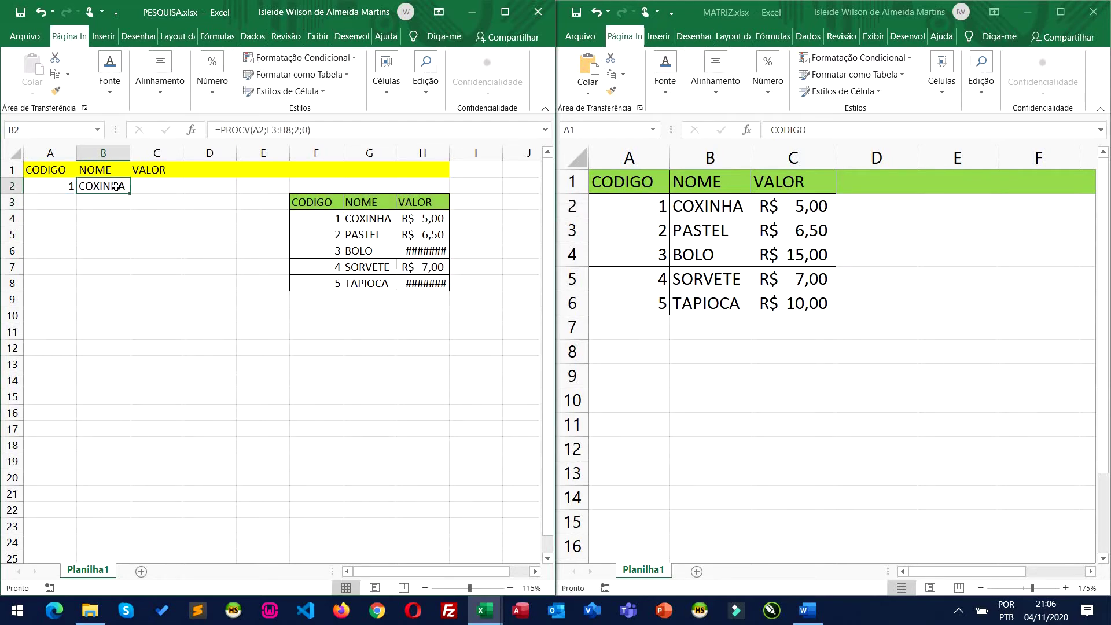
key("Delete")
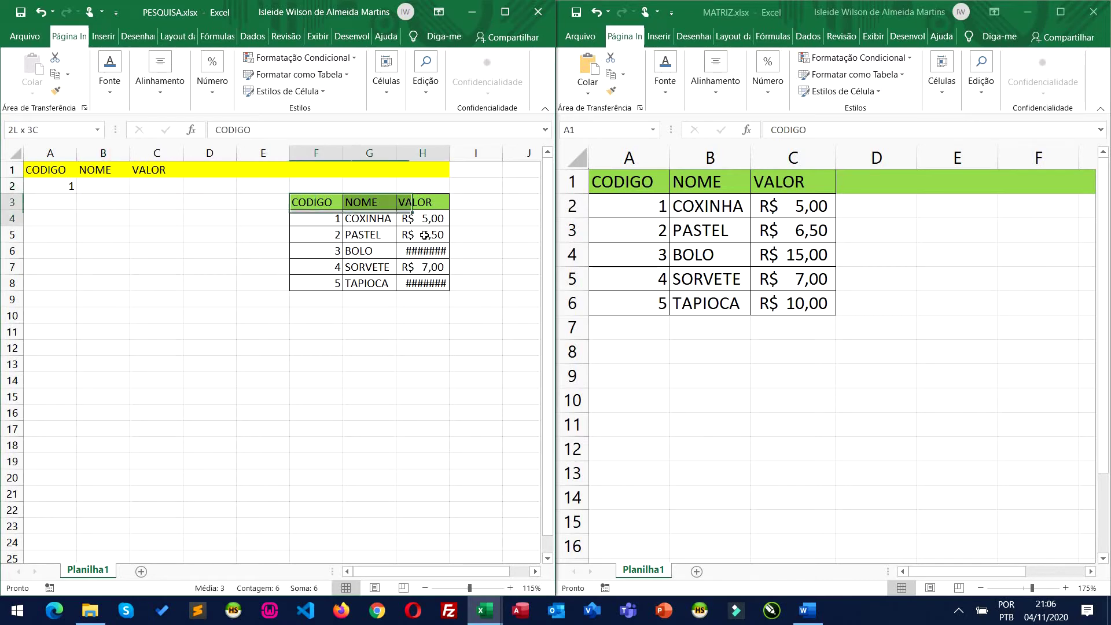
left_click_drag(307, 203, 443, 283)
key("ctrl+minus")
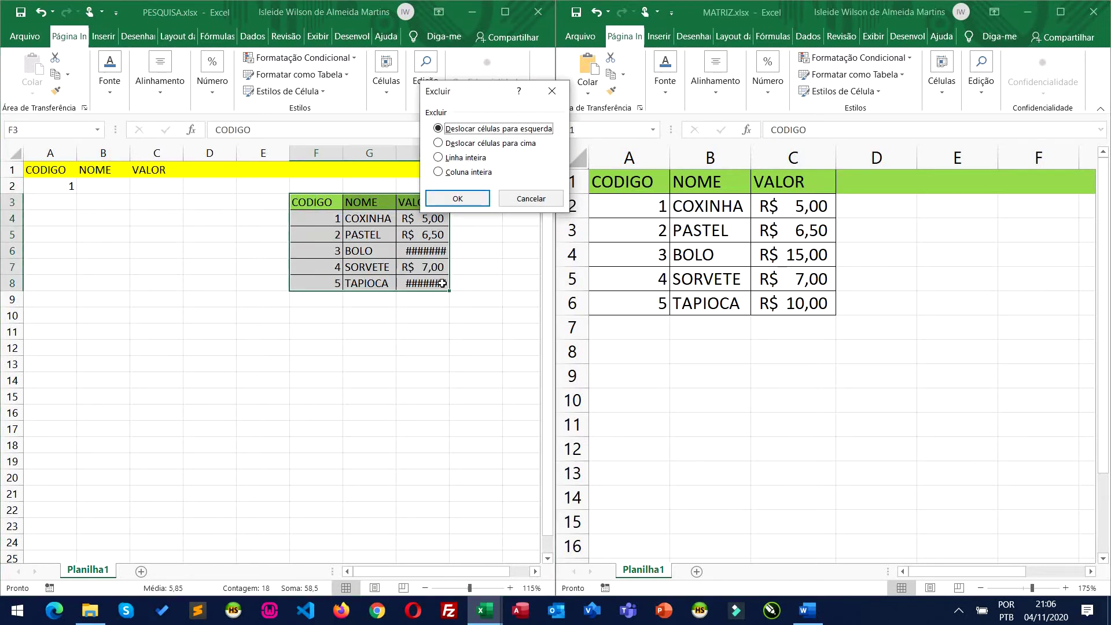
key("Return")
left_click_drag(625, 182, 793, 304)
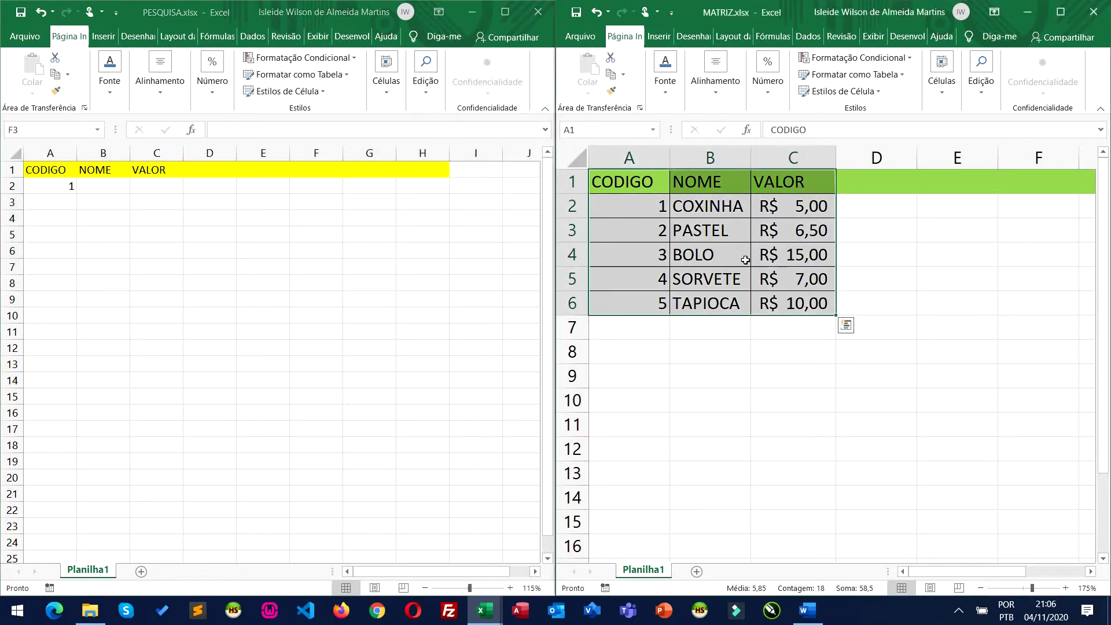
left_click(687, 208)
left_click(120, 186)
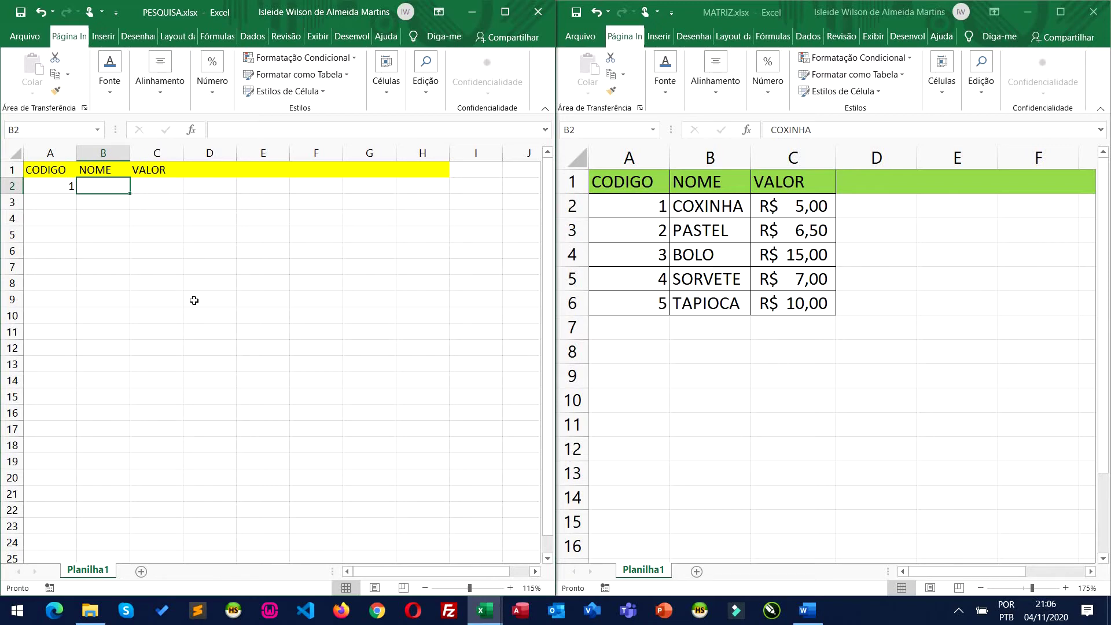
Enter =PROCV(A2;[MATRIZ.xlsx]Planilha1!$A$1:$C$6;2;0) in B2, returning COXINHA.
type("=")
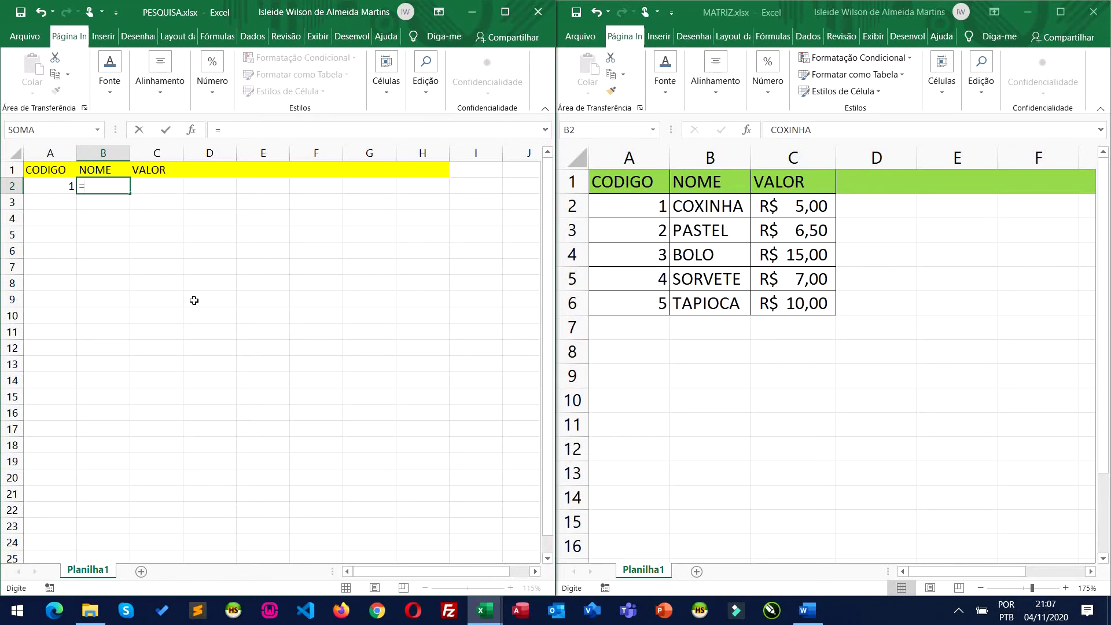
type("procv")
key("Tab")
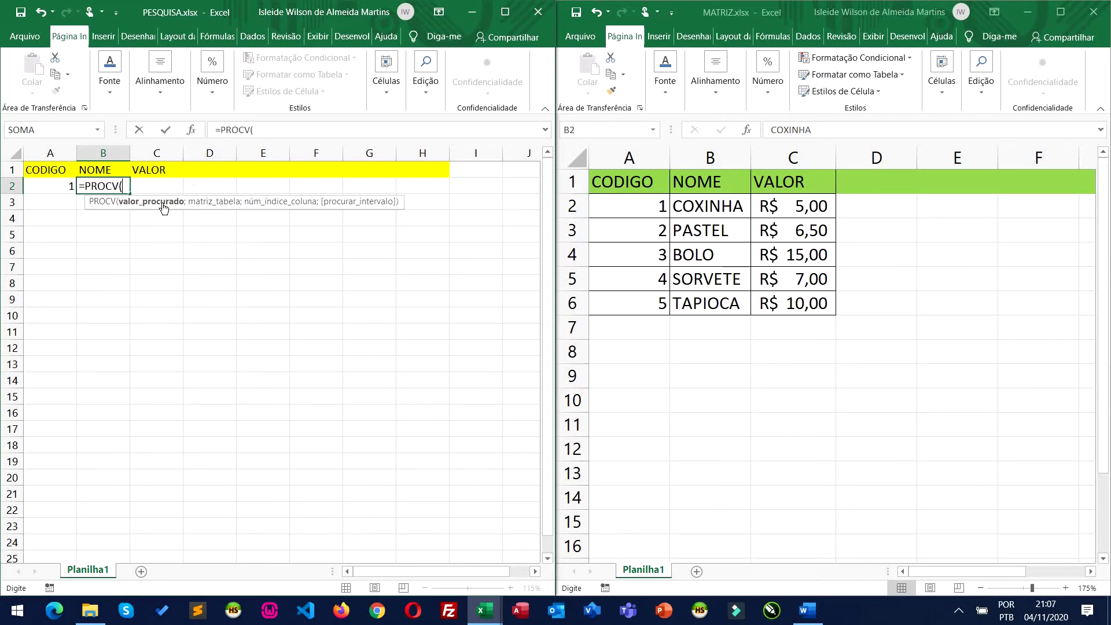
left_click(68, 189)
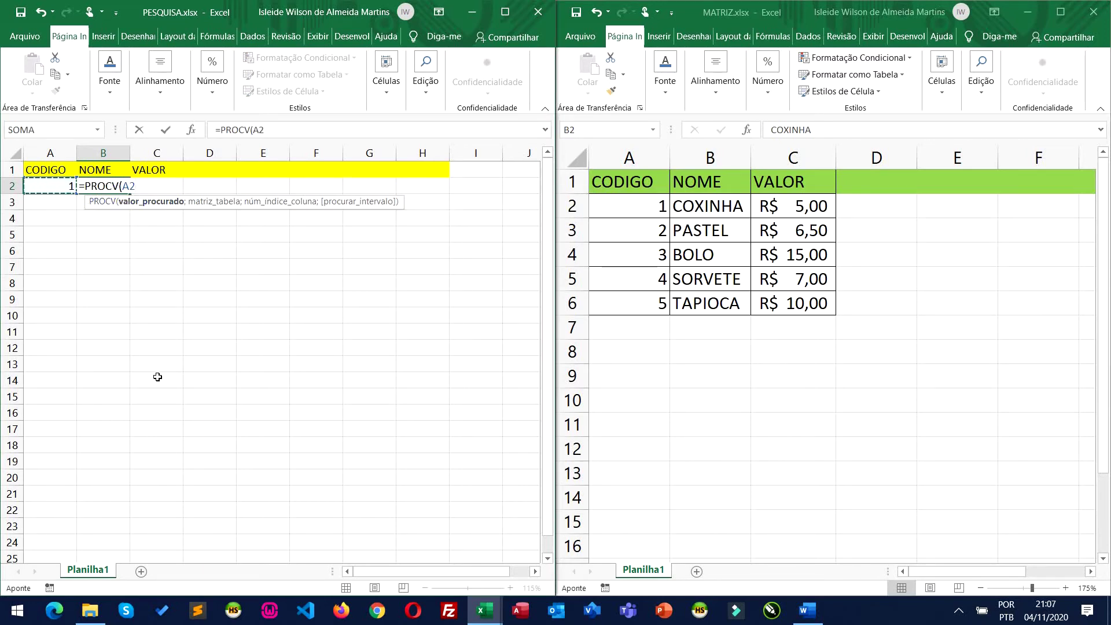
type(";")
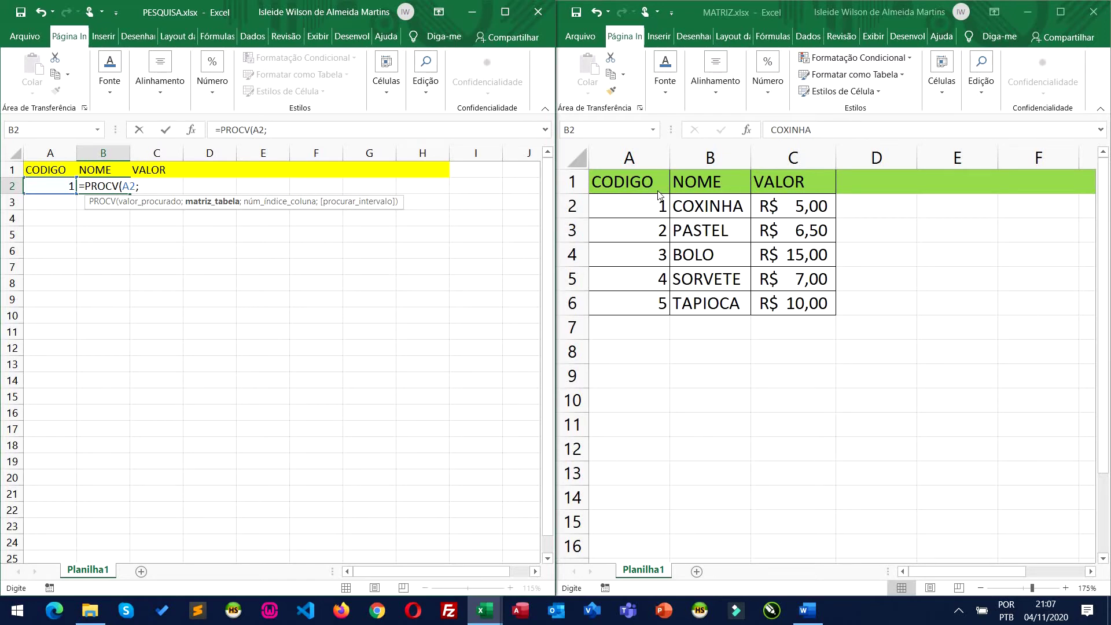
left_click_drag(658, 194, 781, 305)
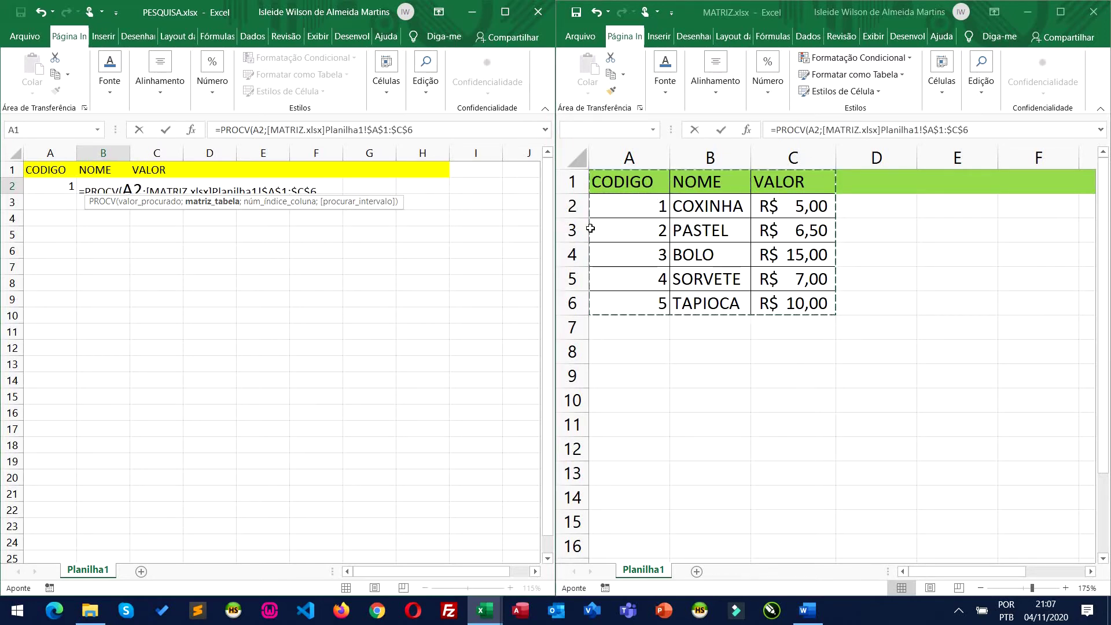
left_click_drag(608, 157, 805, 159)
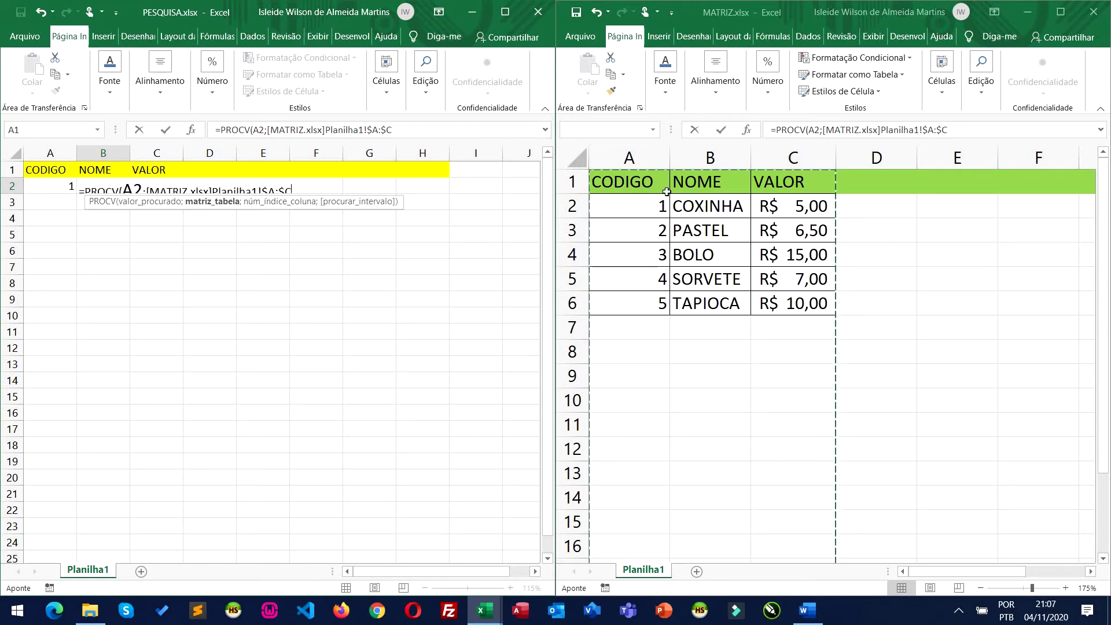
left_click_drag(602, 182, 790, 304)
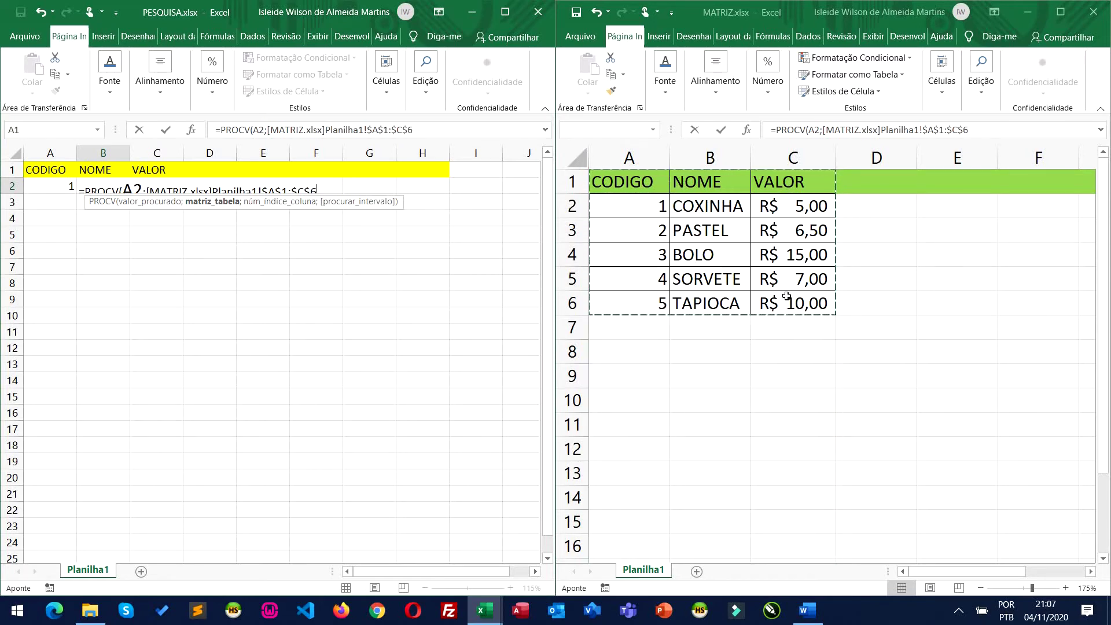
type(";")
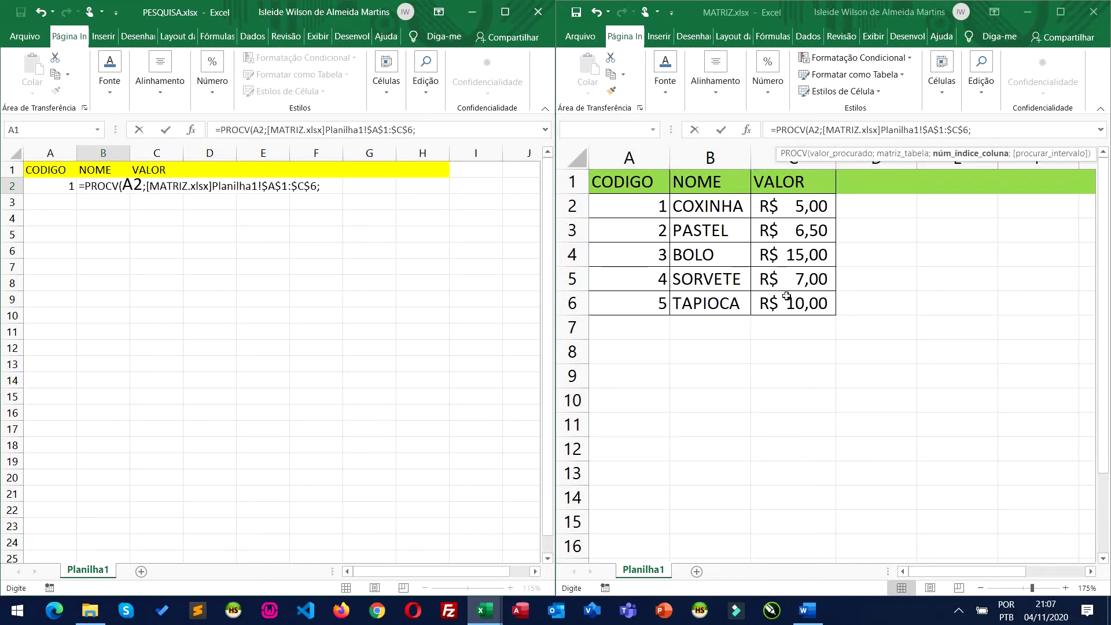
type("2")
type(";")
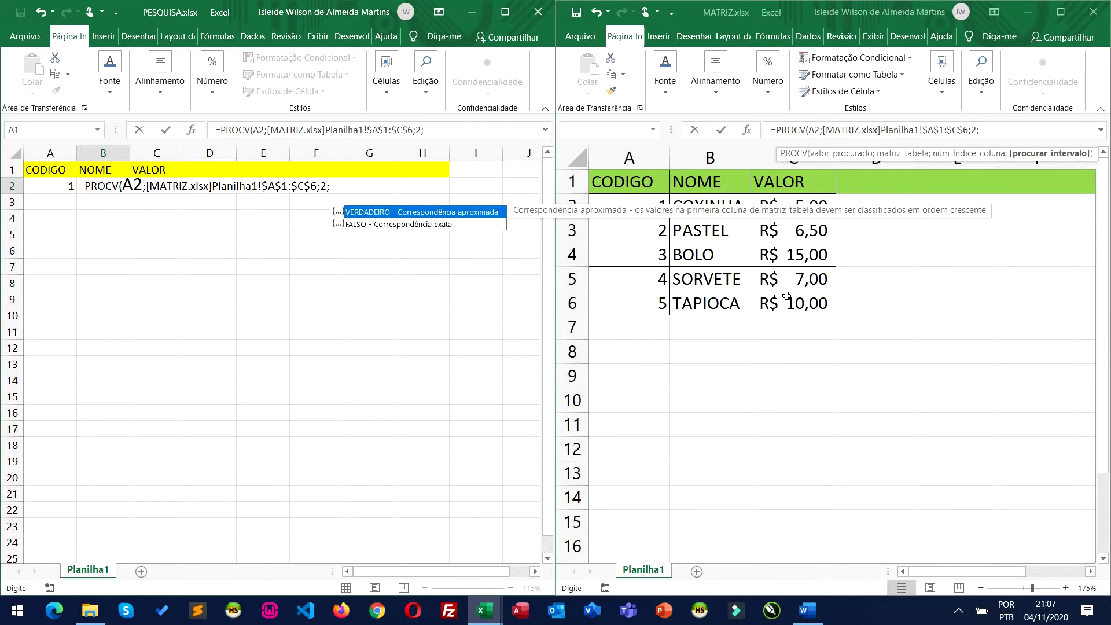
type("0")
type(")")
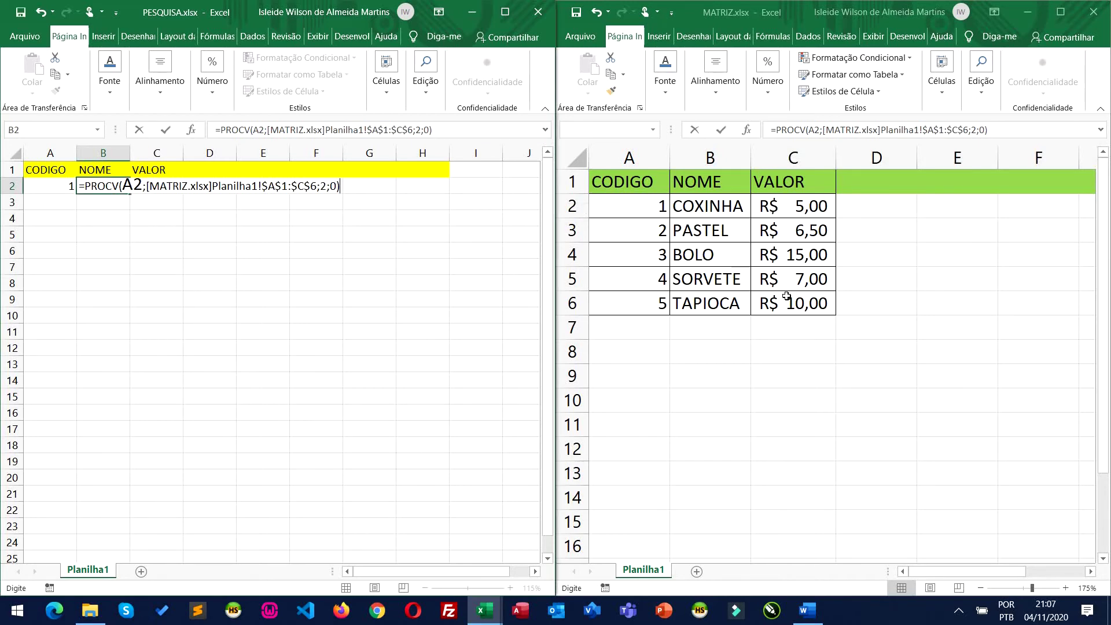
key("Return")
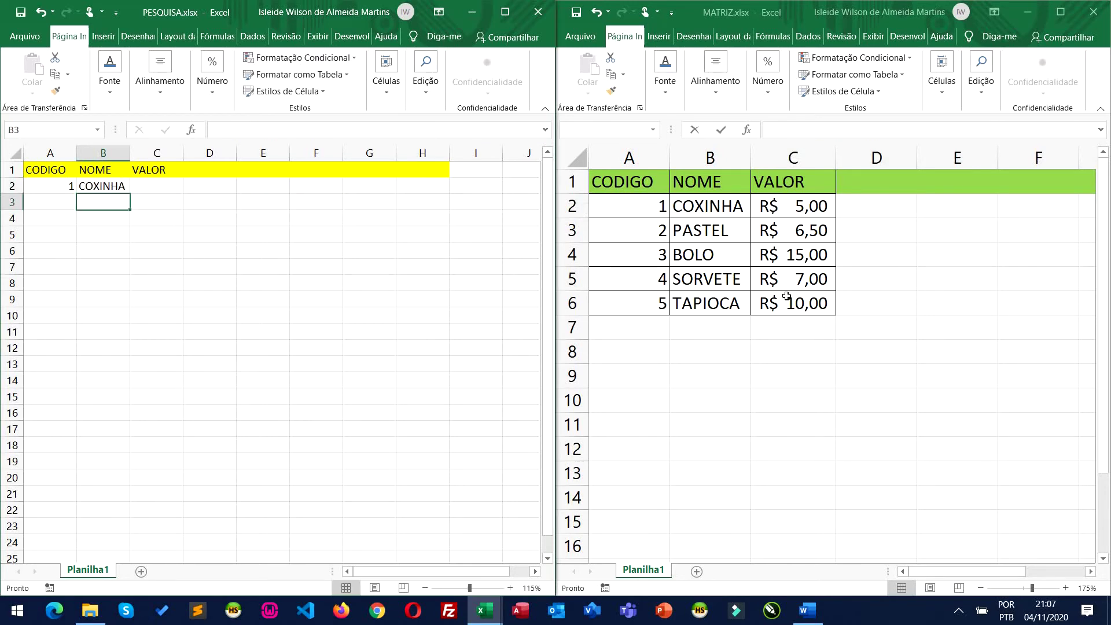
Set A2 to 2 and add price lookup =PROCV(A2;MATRIZ columns A:C;3;0) in C2.
left_click(64, 185)
type("2")
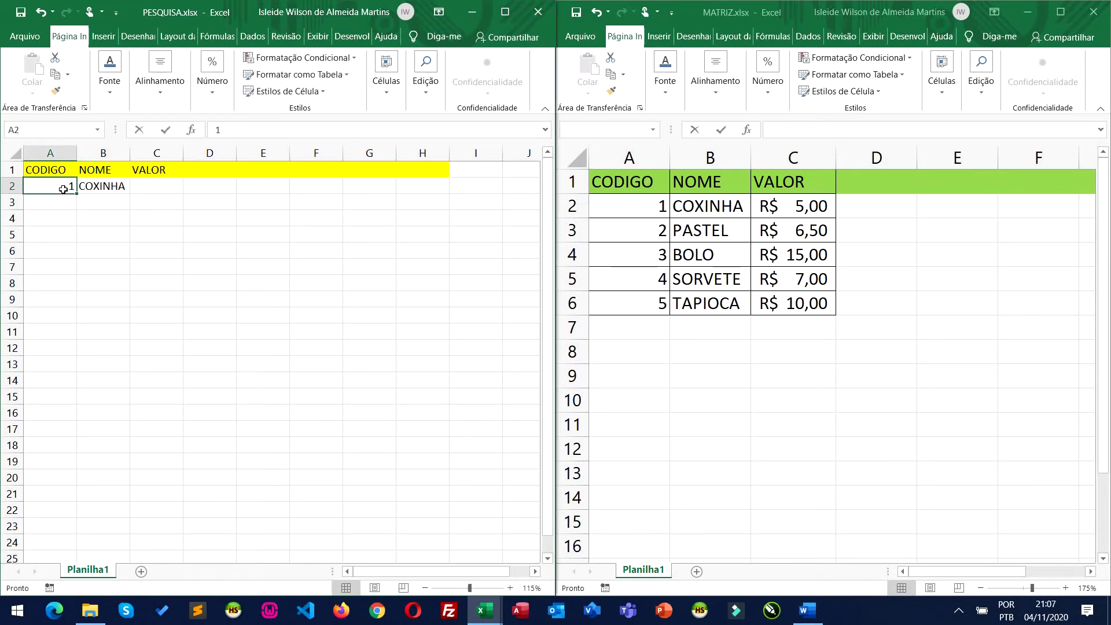
key("Return")
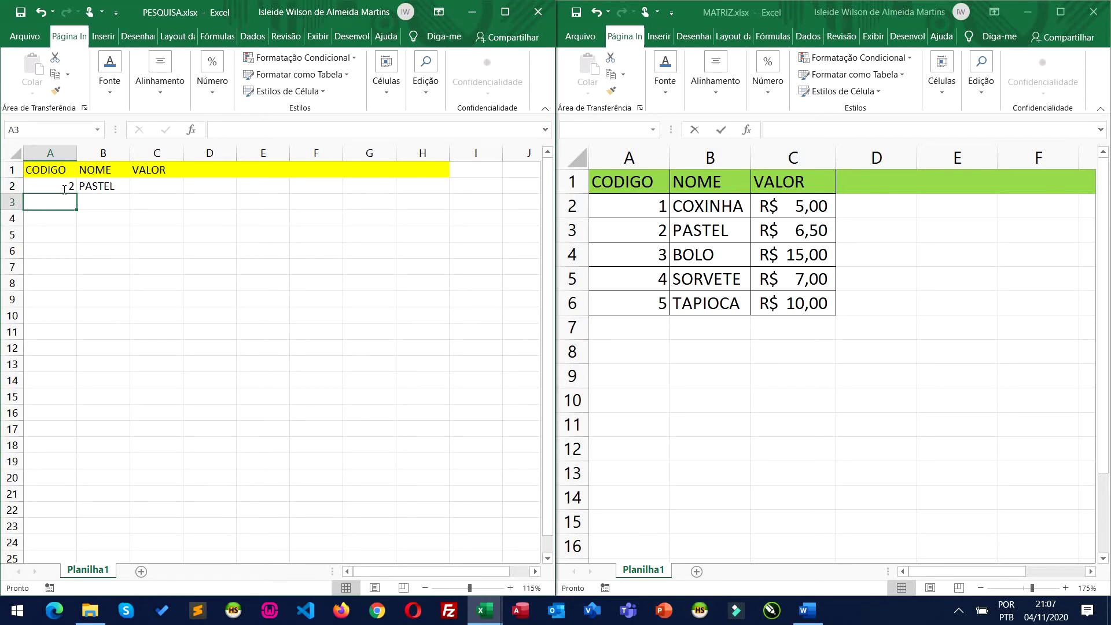
left_click(143, 184)
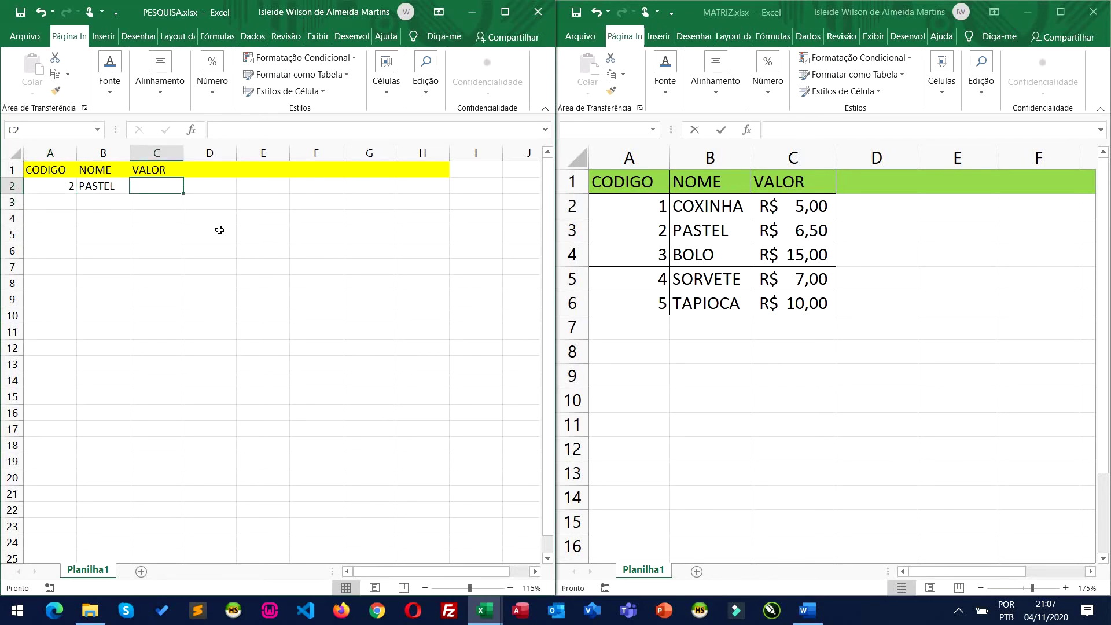
type("=procv")
key("Tab")
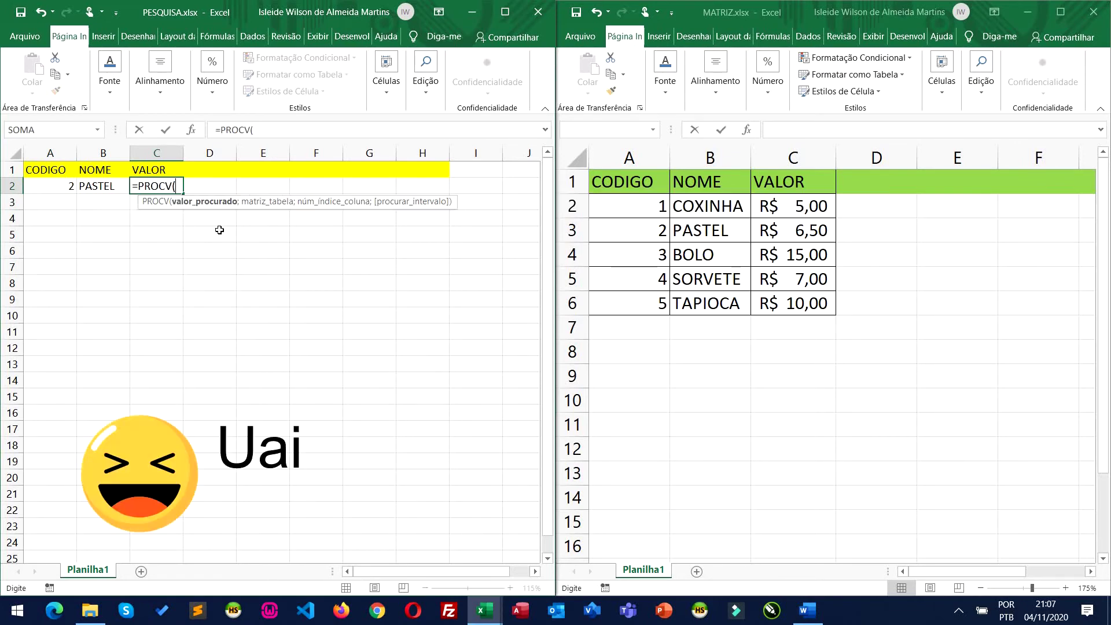
left_click(69, 186)
type(";")
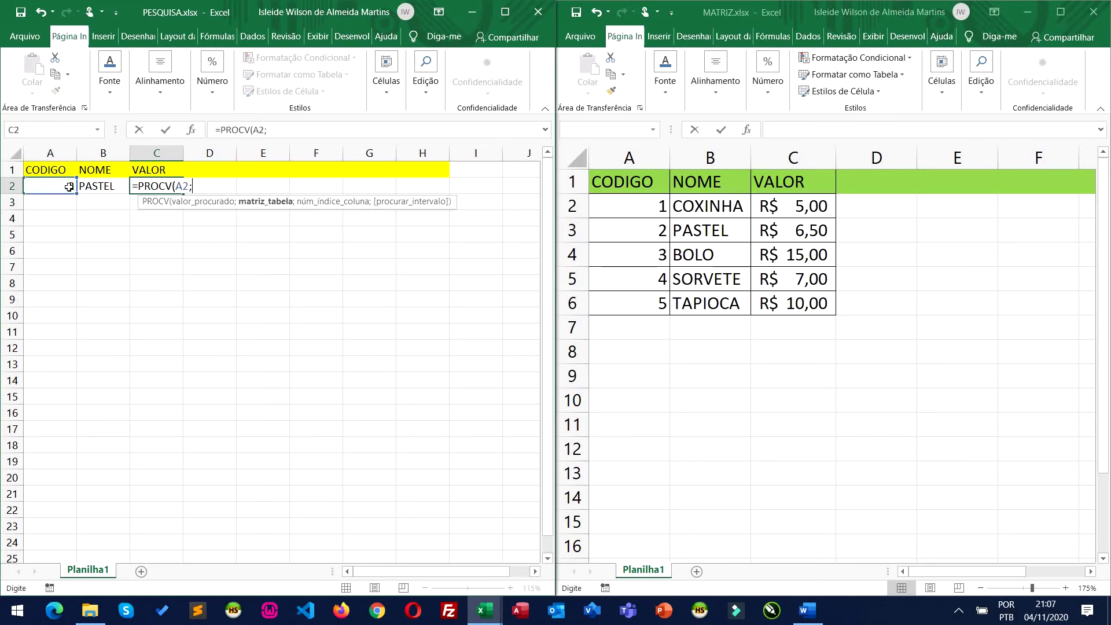
left_click_drag(630, 157, 800, 155)
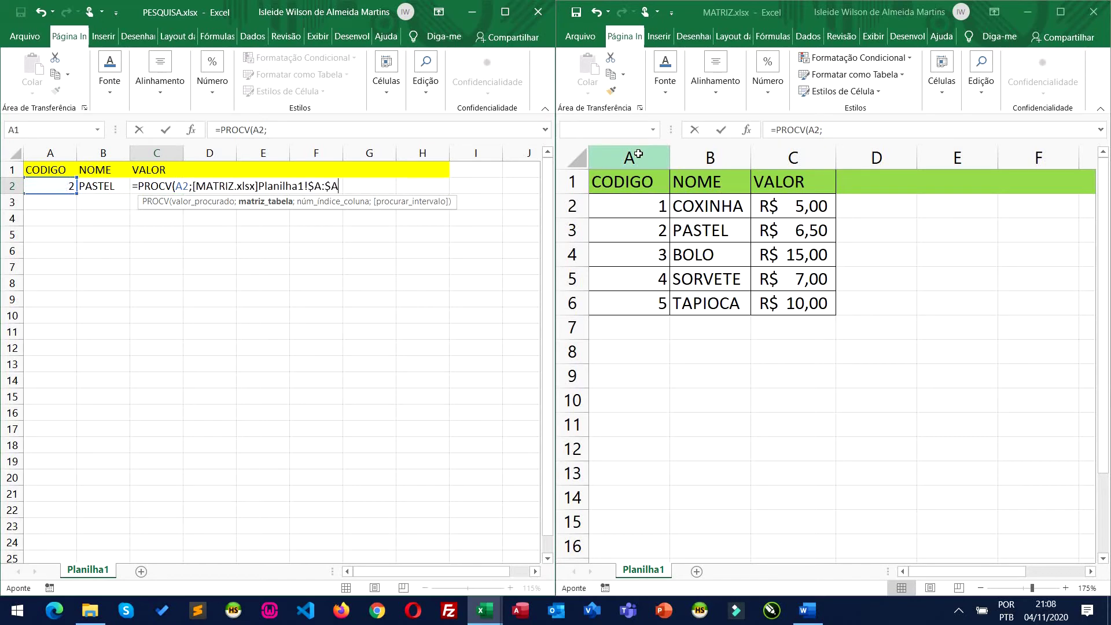
type(";")
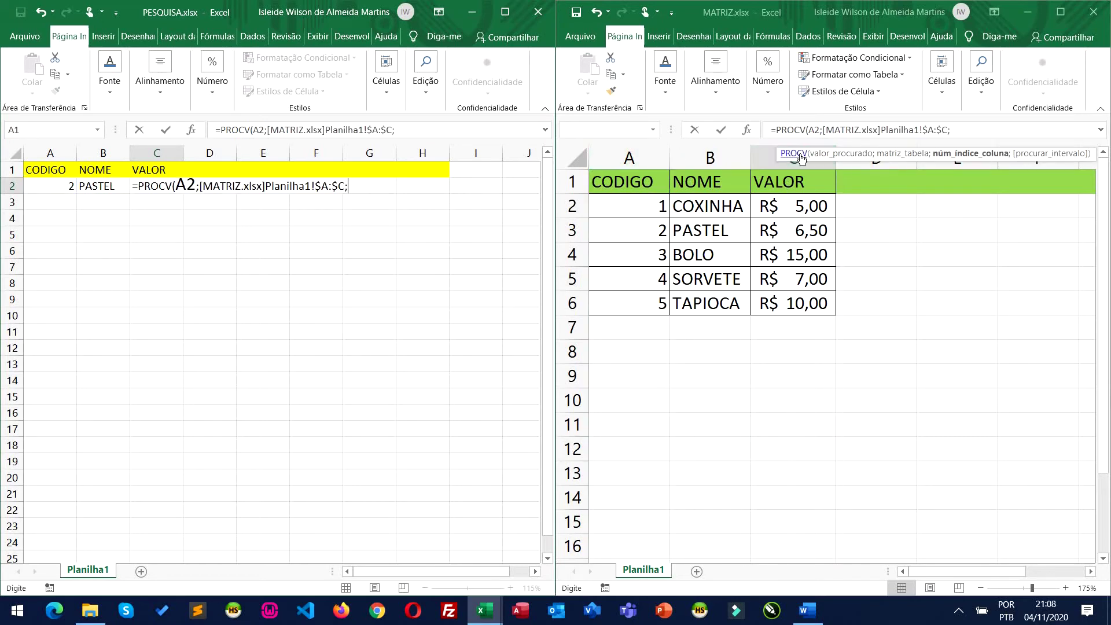
type("3;0)")
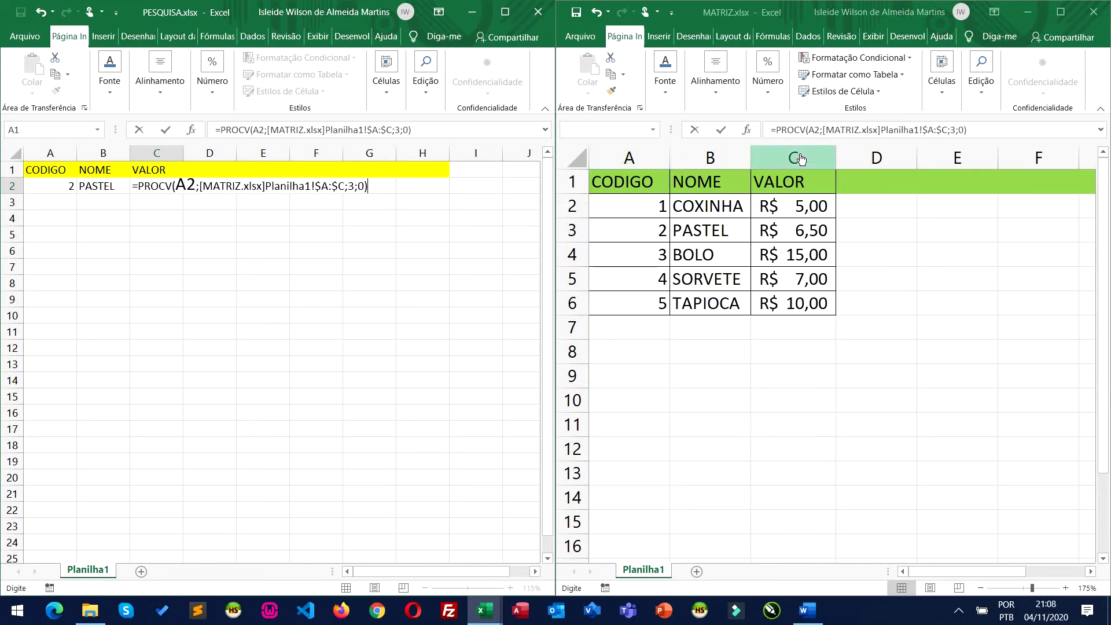
key("Return")
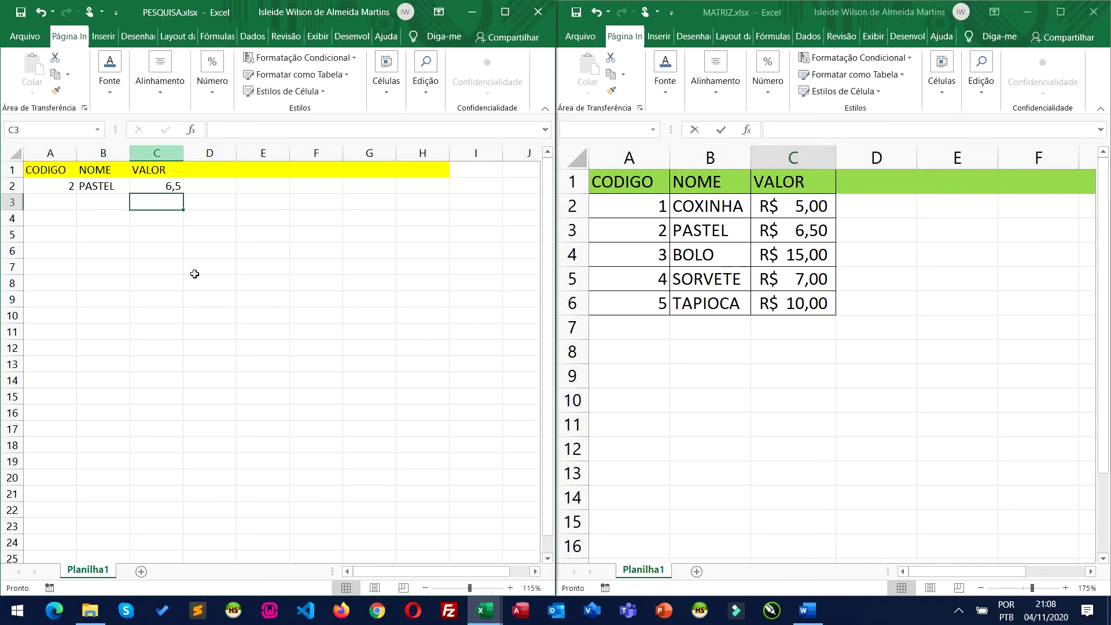
Change A2's code to 1, then to 5, showing TAPIOCA and 10.
left_click(51, 186)
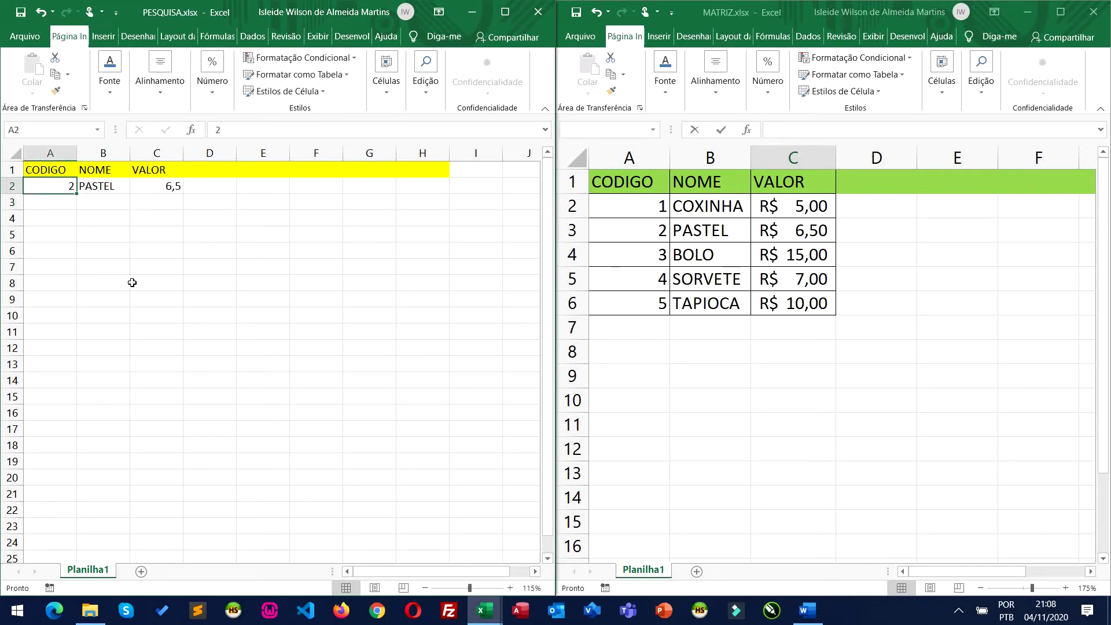
type("1")
key("Return")
key("Up")
type("5")
key("Return")
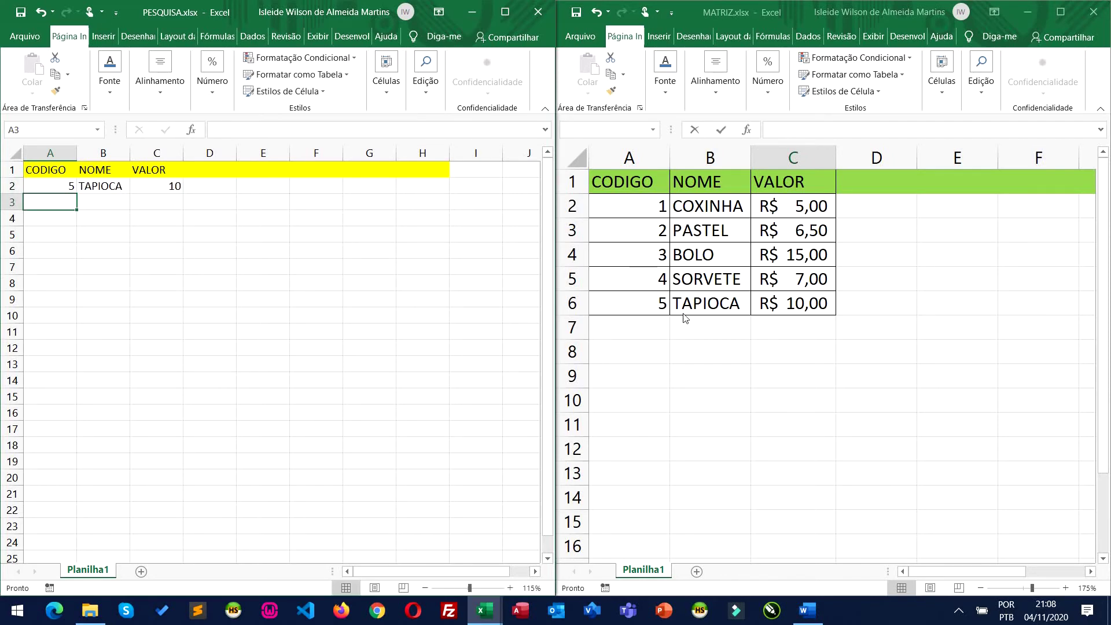
left_click(578, 16)
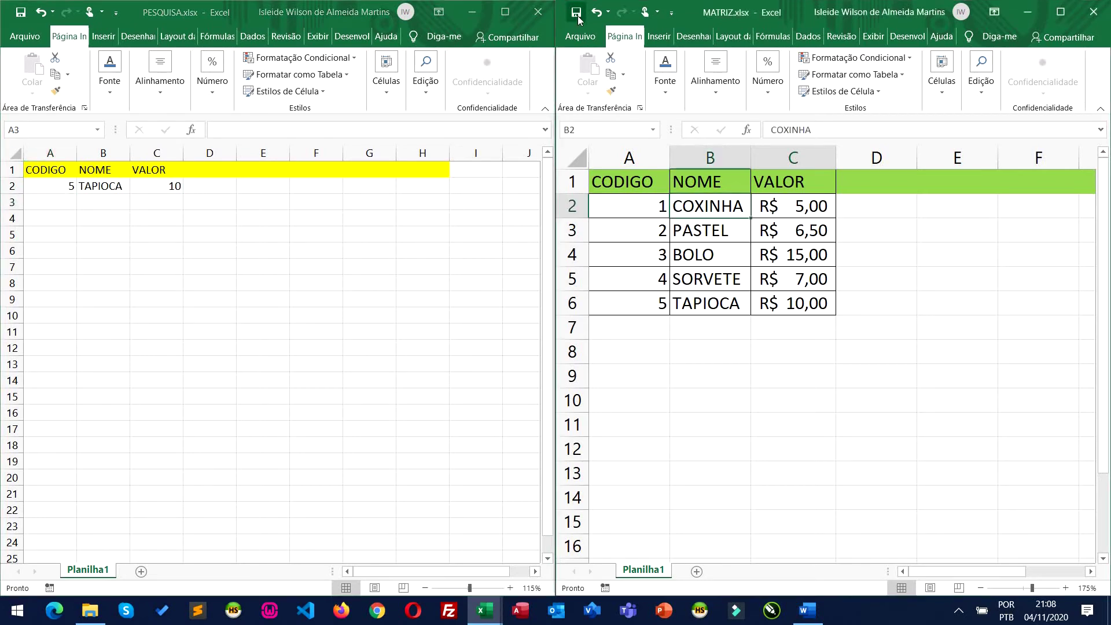
Close MATRIZ, maximize PESQUISA, and set A2's code back to 1.
left_click(1093, 12)
left_click(504, 12)
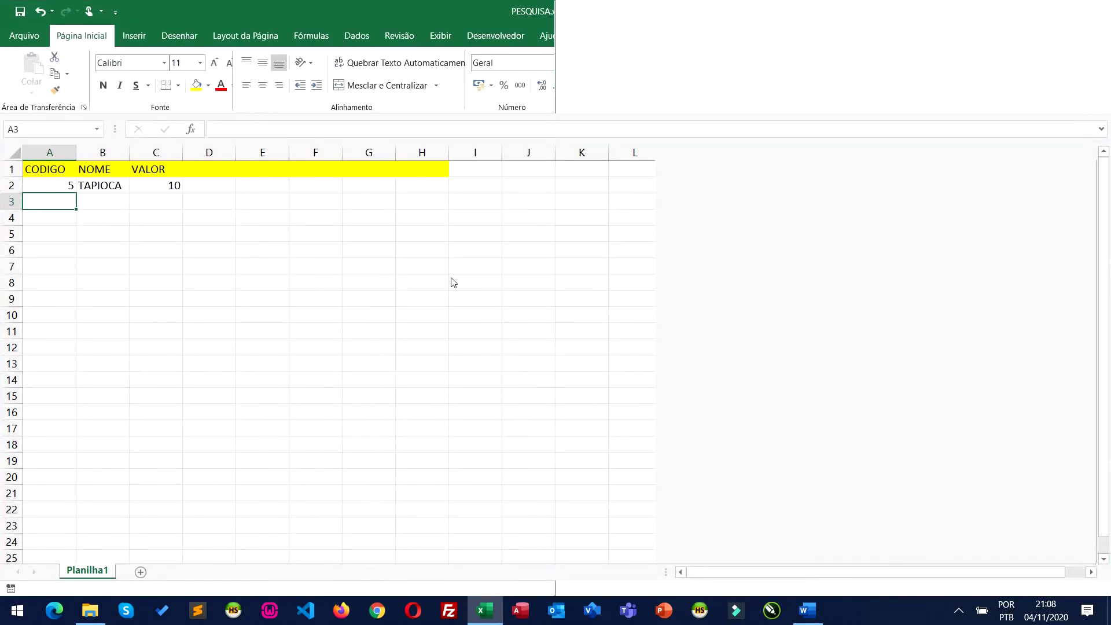
left_click(345, 263)
left_click(74, 186)
type("1")
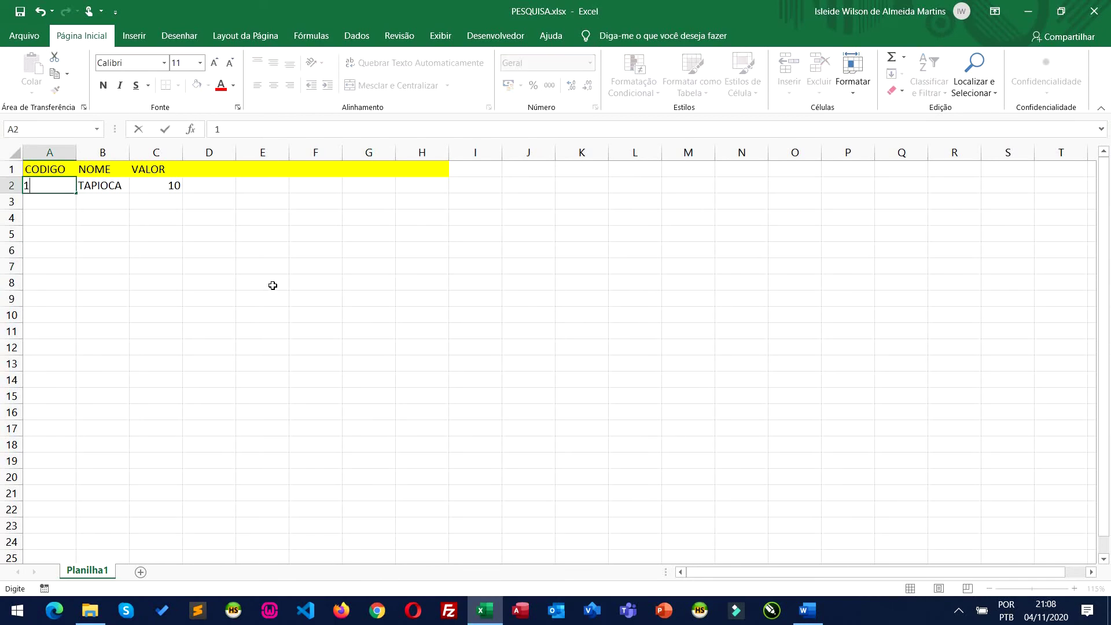
key("Return")
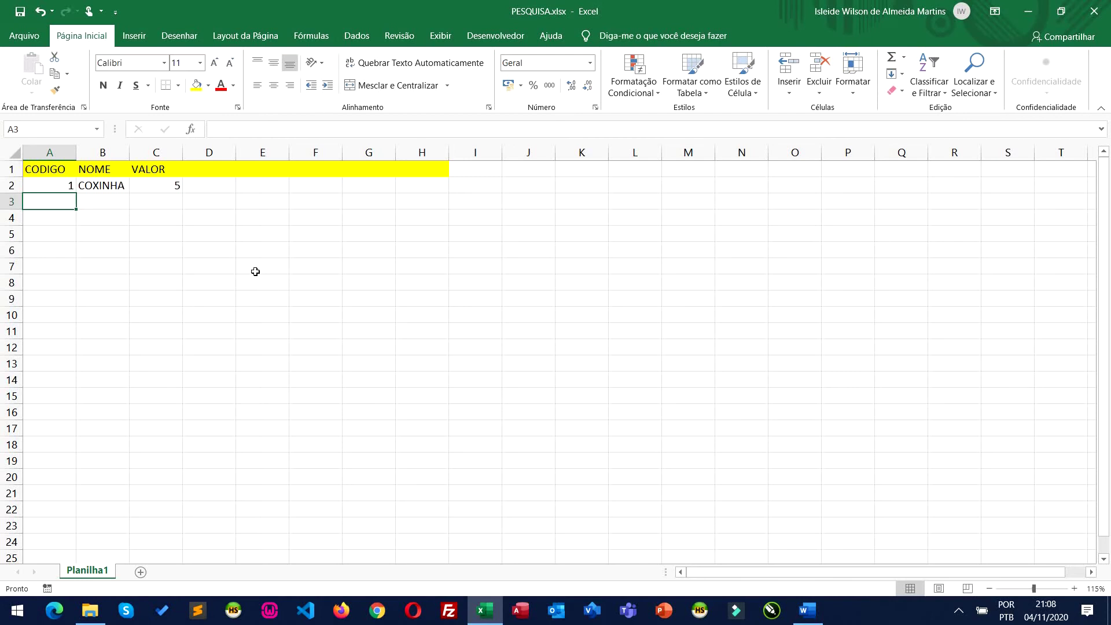
Re-confirm B2's PROCV formula unchanged so row 2 shows COXINHA and 5.
left_click(118, 186)
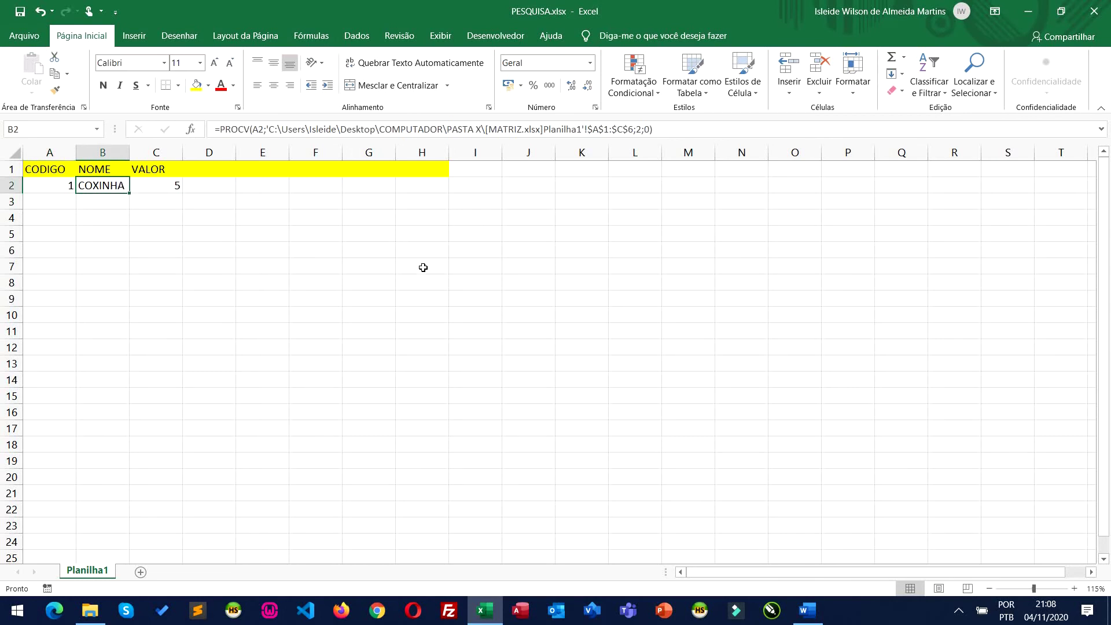
left_click(231, 126)
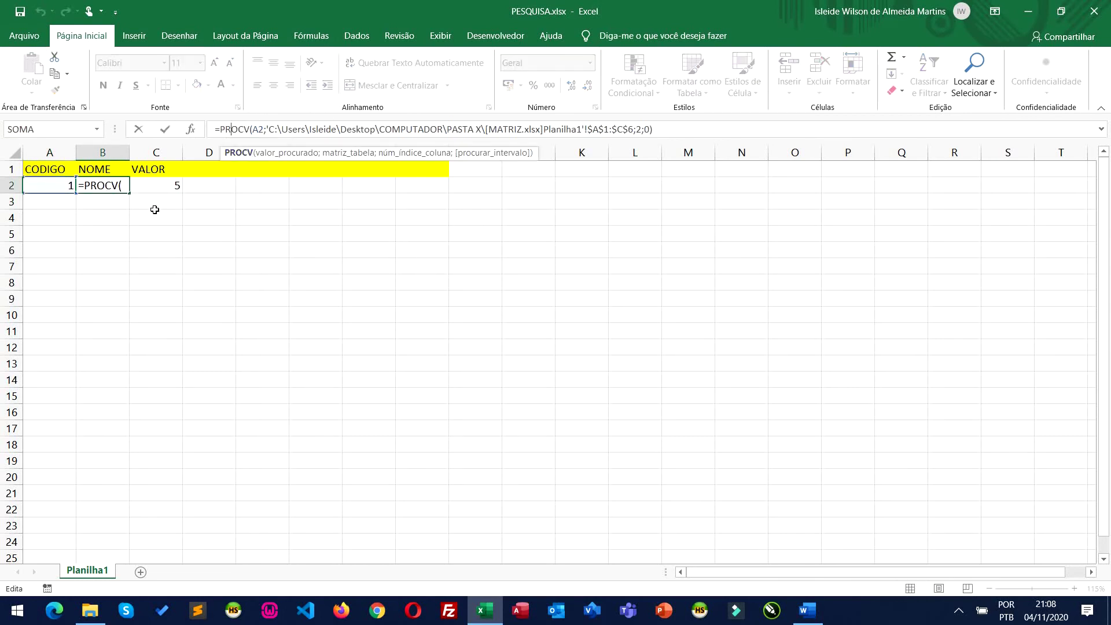
key("F2")
key("Return")
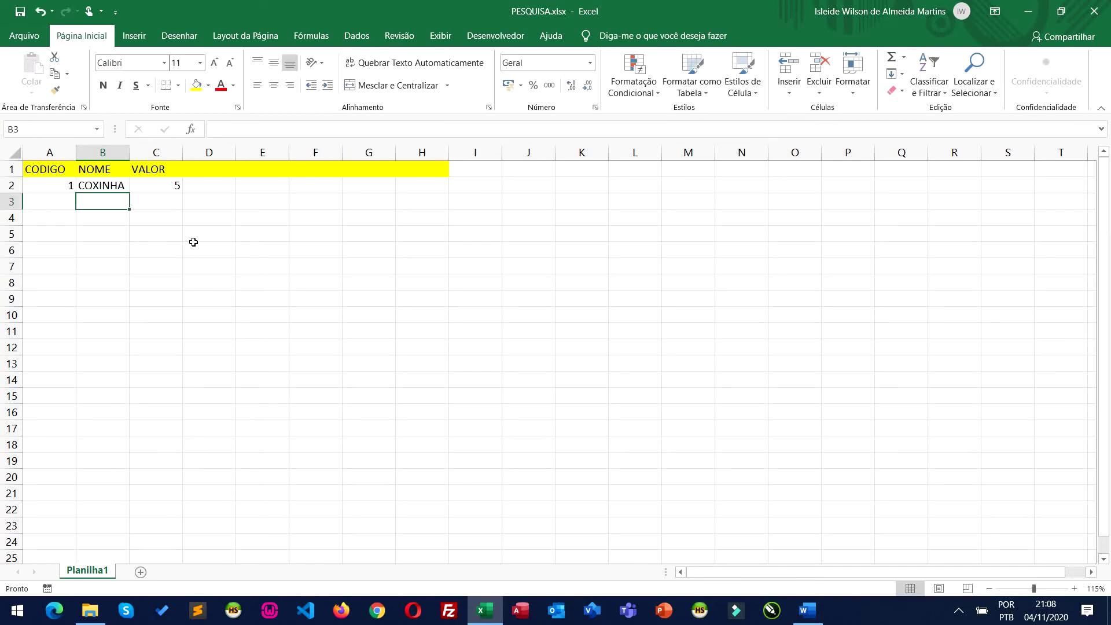
left_click(59, 185)
left_click(94, 187)
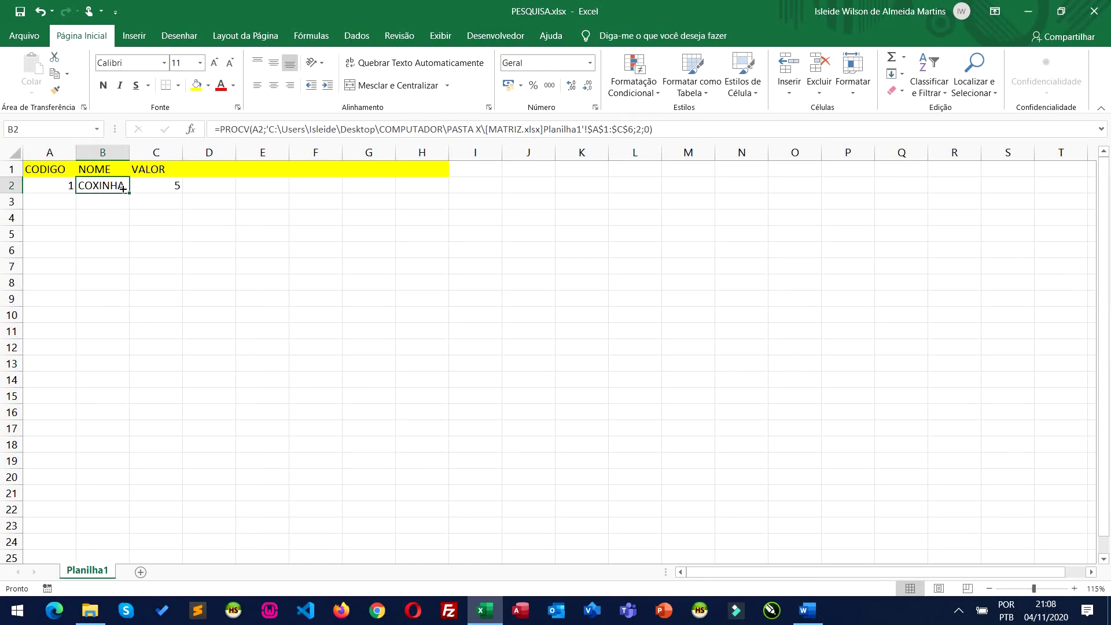
Fill B2:C2 lookups down to row 13 and enter codes 2,5,5,4,1,2,1,2,1,2,1 in A3:A13.
mouse_move(118, 186)
left_mouse_down()
mouse_move(168, 185)
mouse_move(182, 370)
left_mouse_up()
left_click(58, 202)
type("2,")
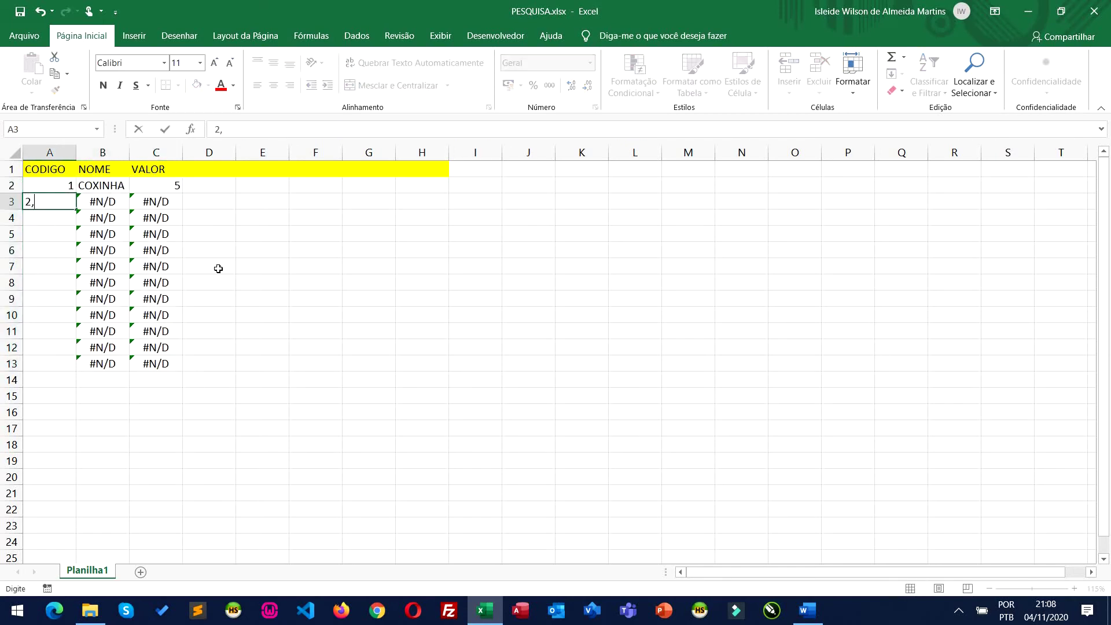
key("Return")
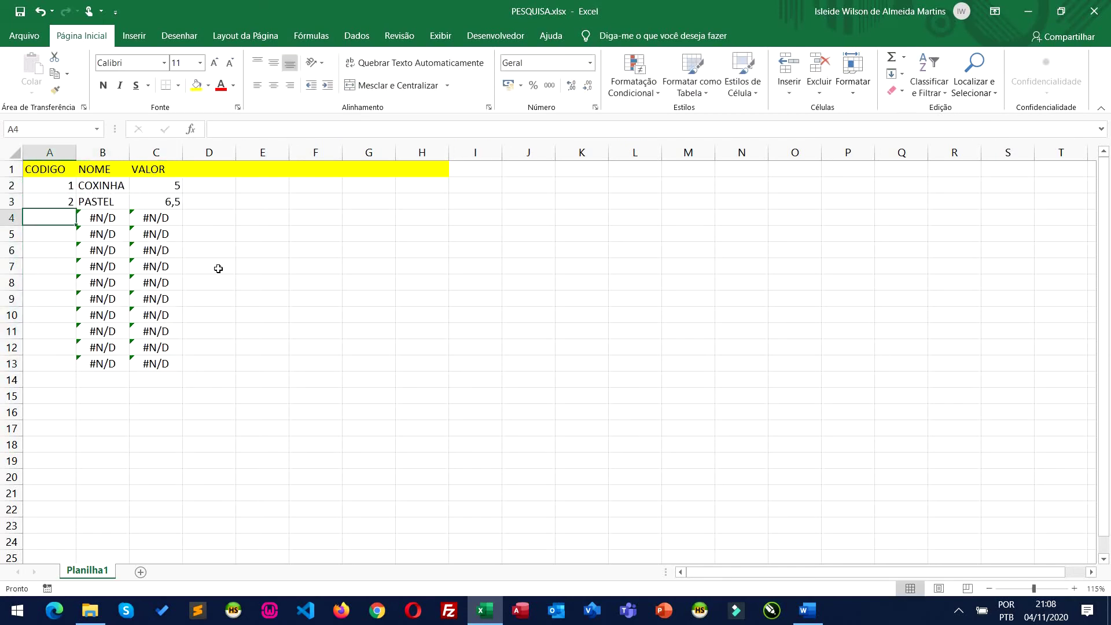
type("5")
key("Return")
type("5")
key("Return")
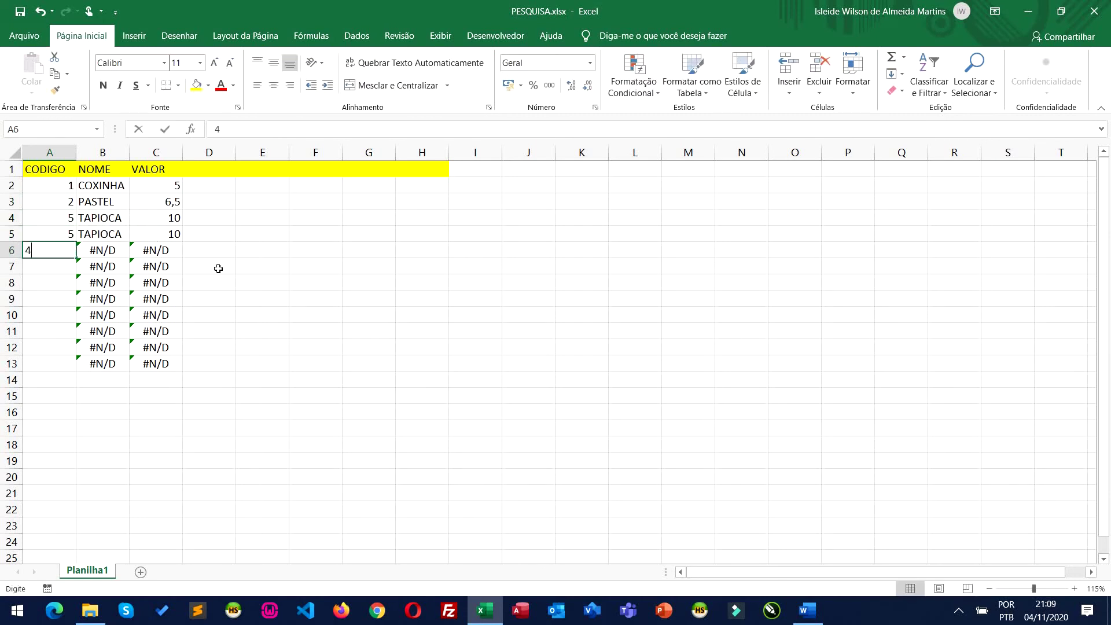
type("4")
key("Return")
type("1")
key("Return")
type("2")
key("Return")
type("1")
key("Return")
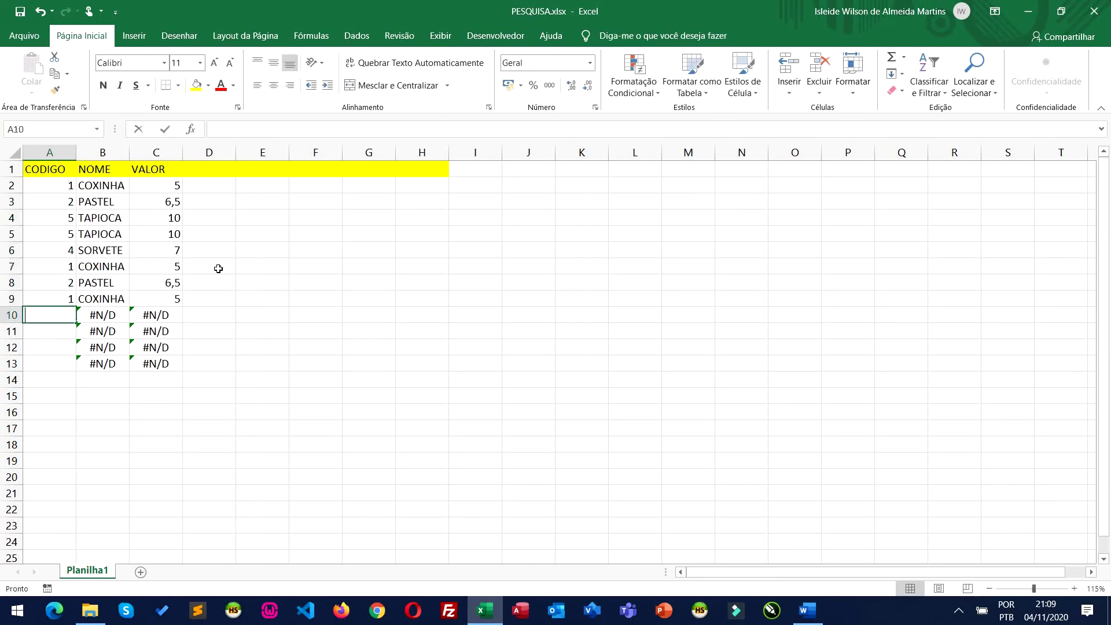
type("2")
key("Return")
type("12")
key("Return")
type("1")
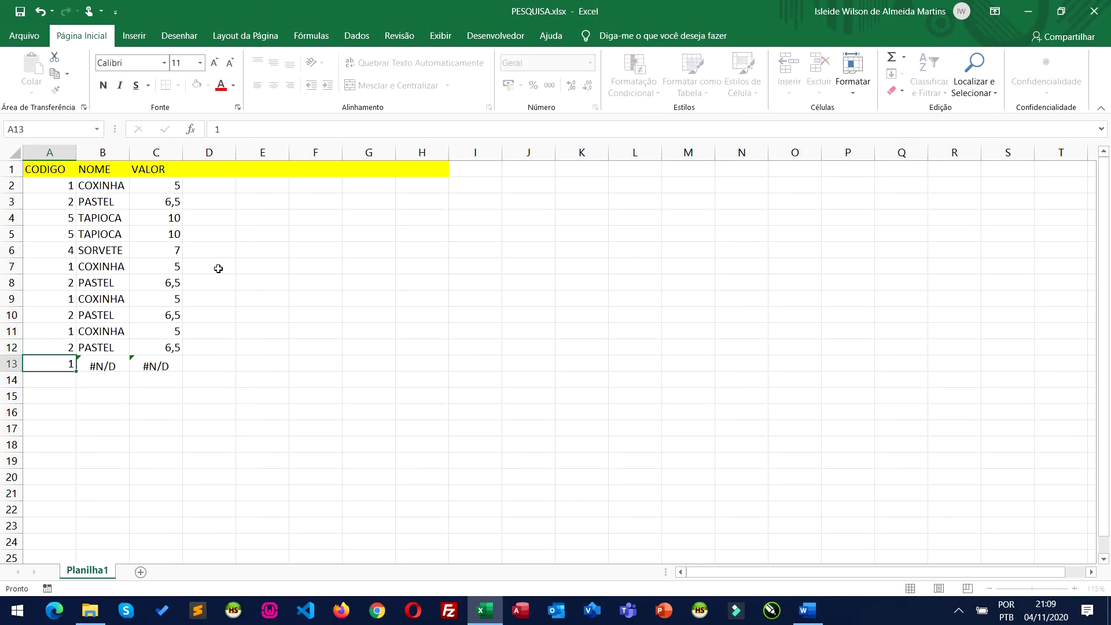
key("Return")
Recheck B2's formula and its fixed MATRIZ $A$1:$C$6 range.
left_click(231, 279)
left_click(119, 190)
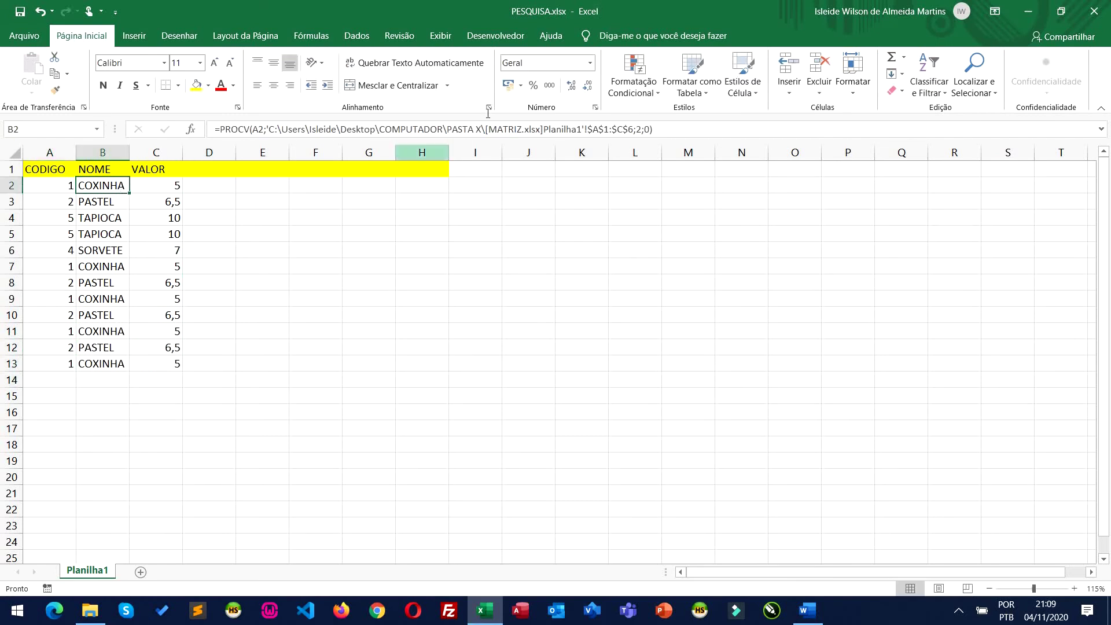
left_click_drag(544, 129, 644, 128)
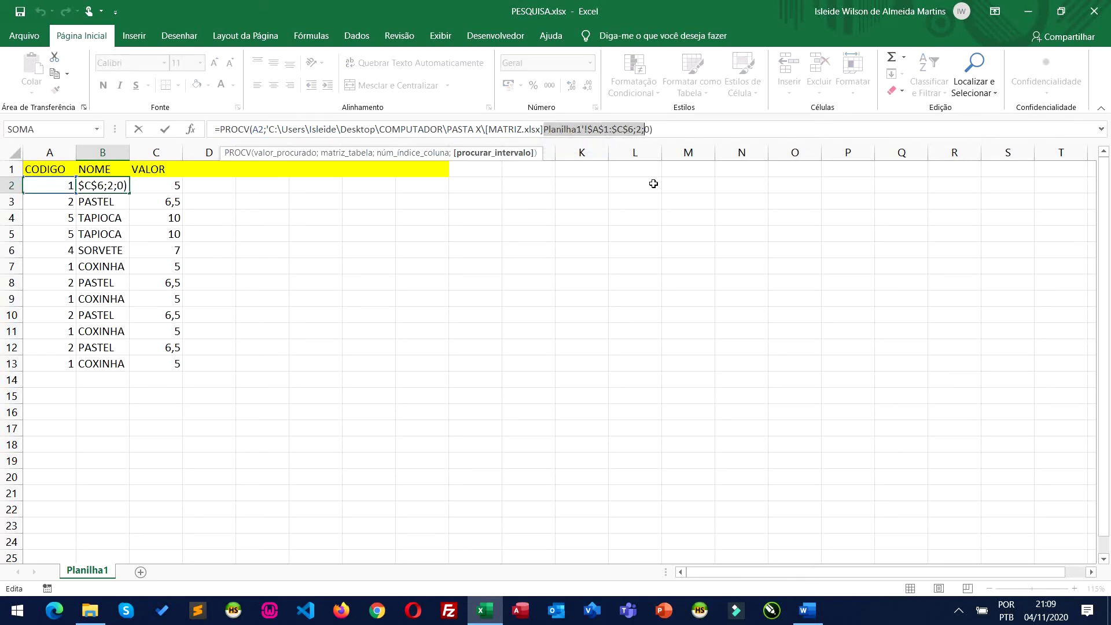
key("Return")
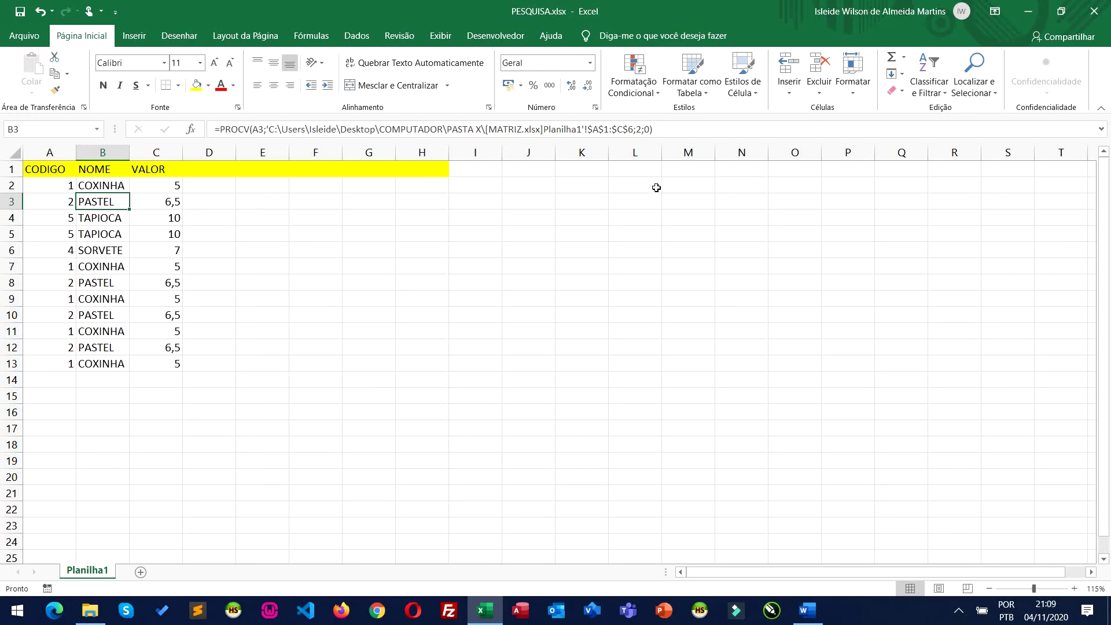
Save and close PESQUISA, then reopen PESQUISA.xlsx from the COMPUTADOR folder.
left_click(22, 11)
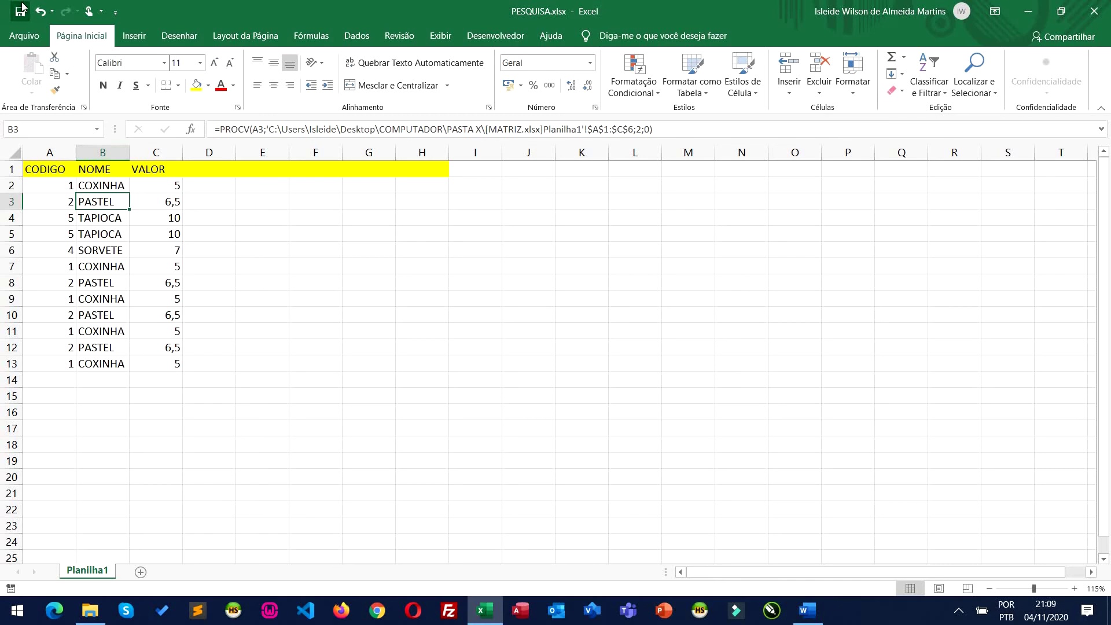
left_click(1094, 11)
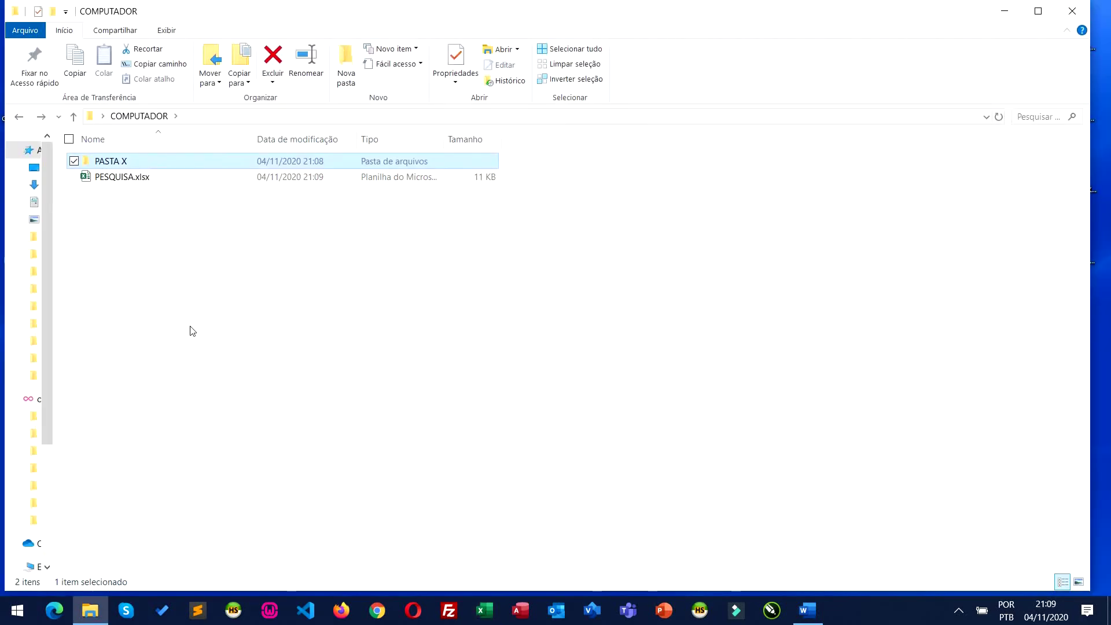
left_click(216, 307)
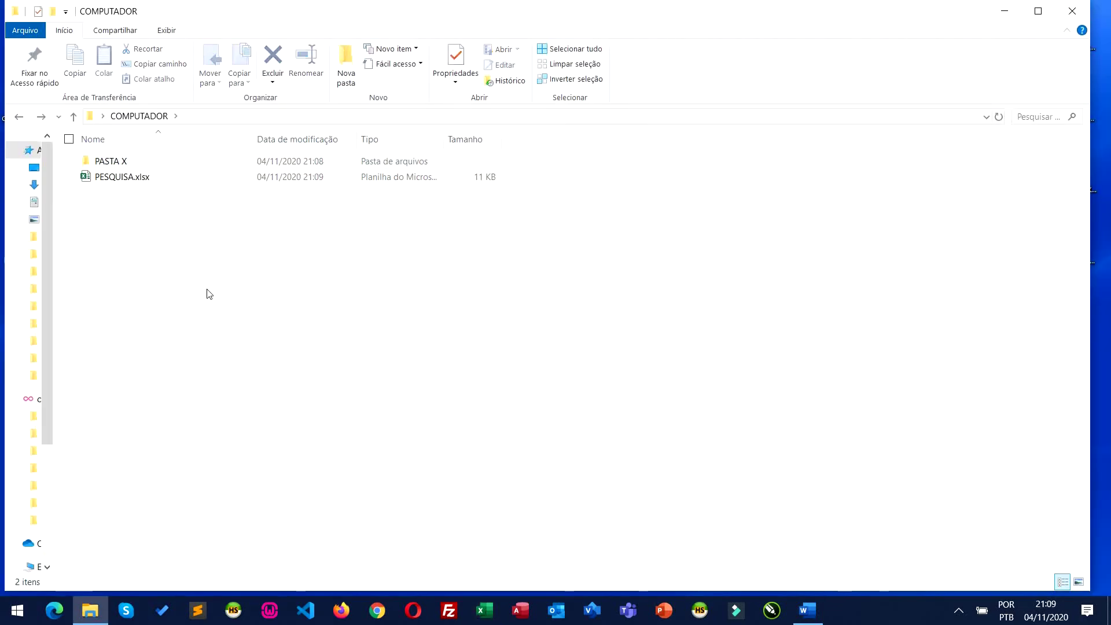
double_click(134, 179)
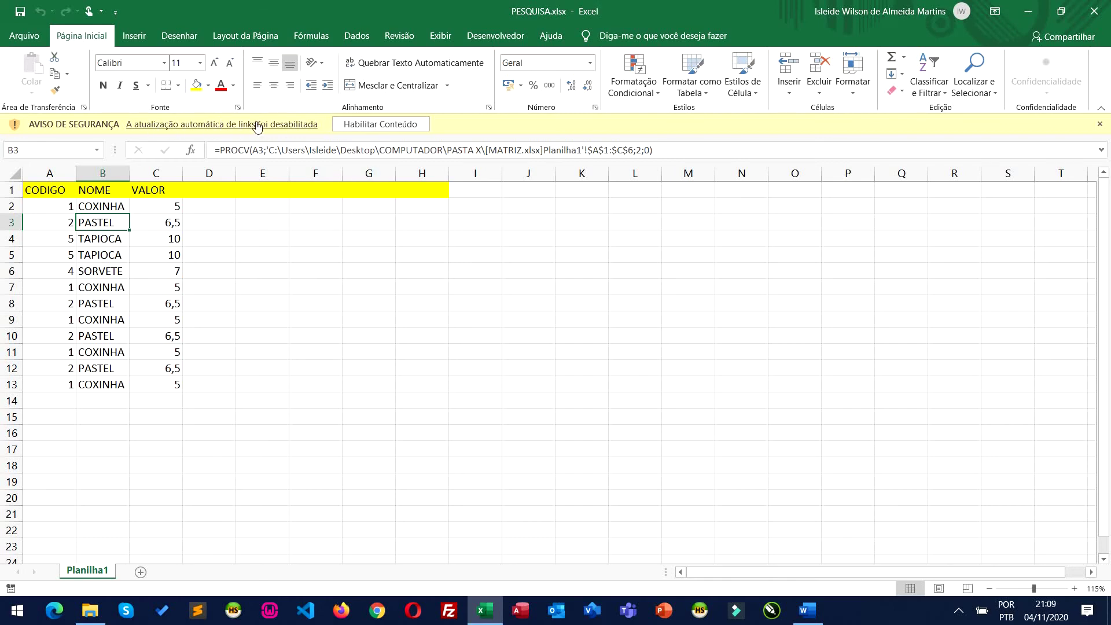
Enable content to update MATRIZ links and set A13's code to 2, showing PASTEL and 6,5.
left_click(382, 129)
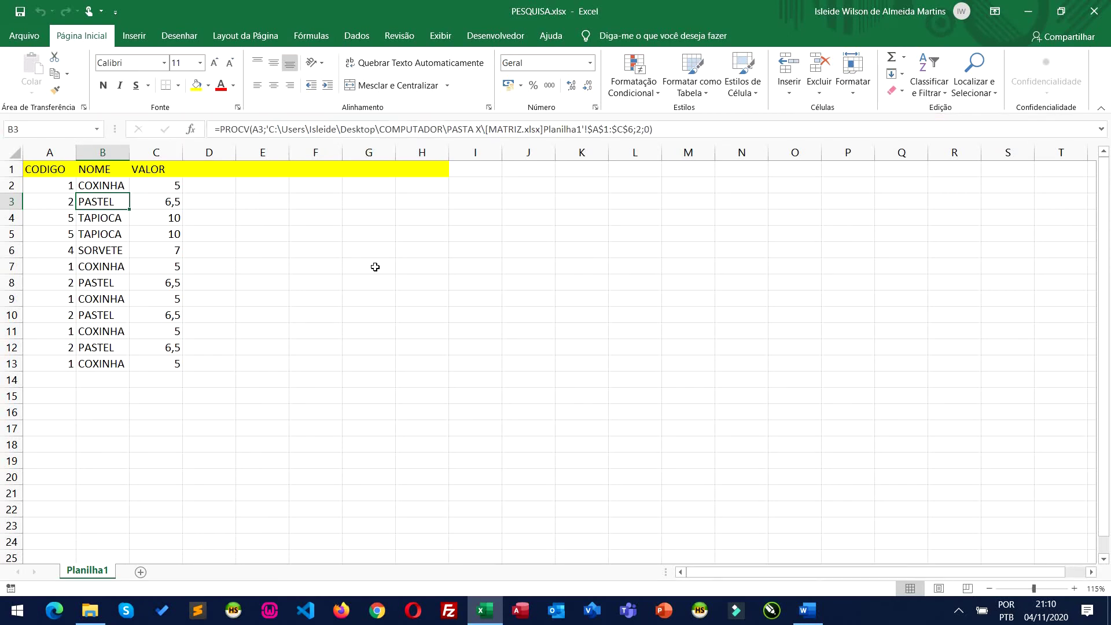
left_click(117, 350)
left_click(116, 364)
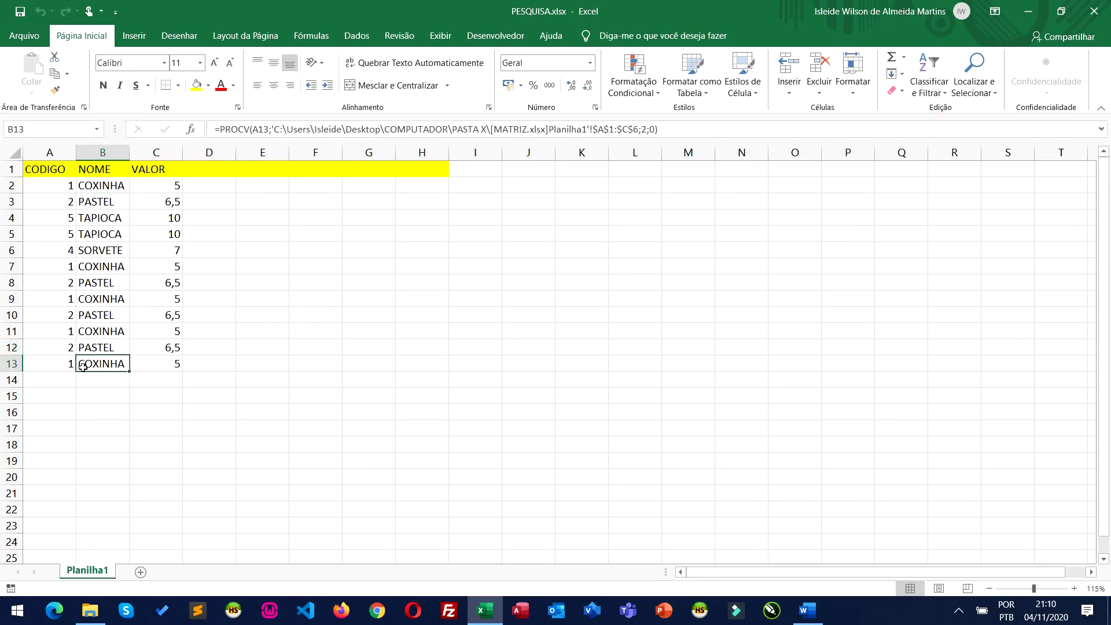
left_click(68, 367)
type("2")
key("Return")
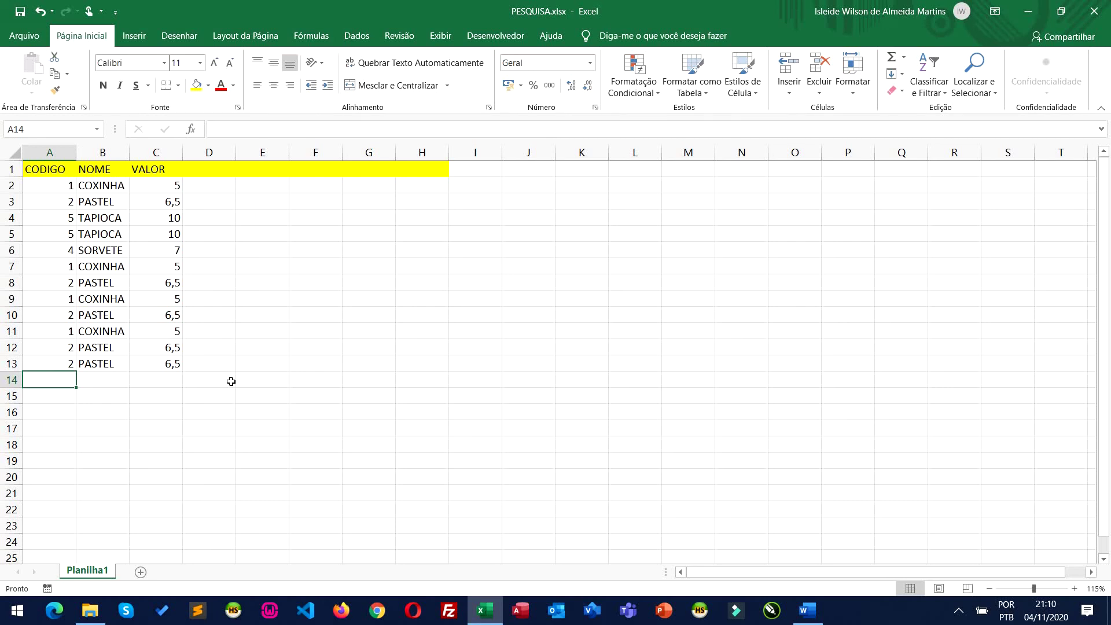
left_click(98, 220)
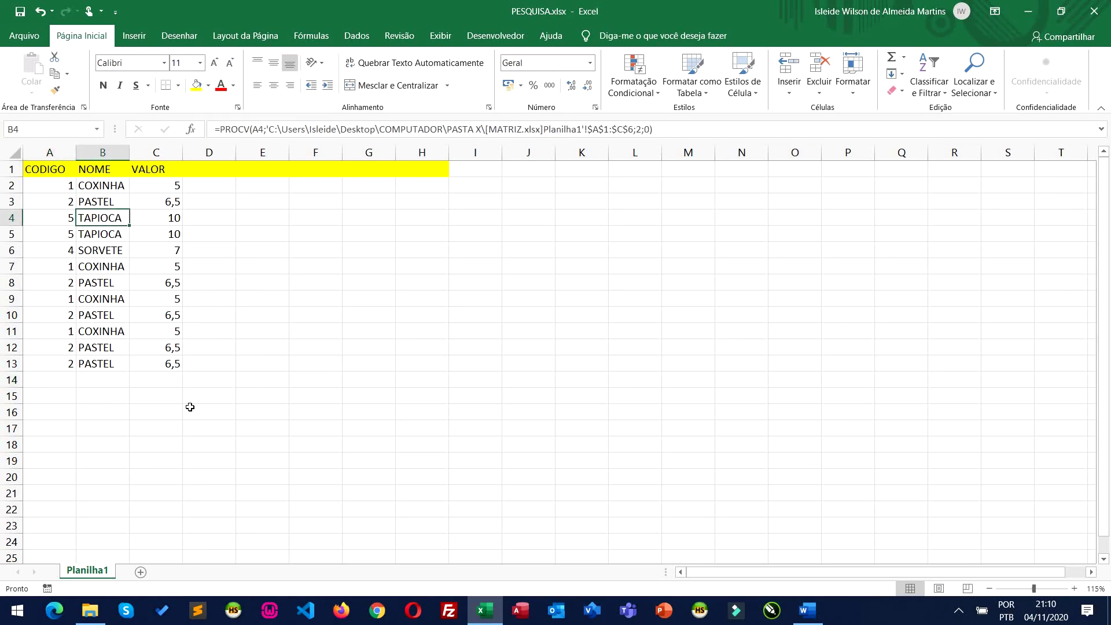